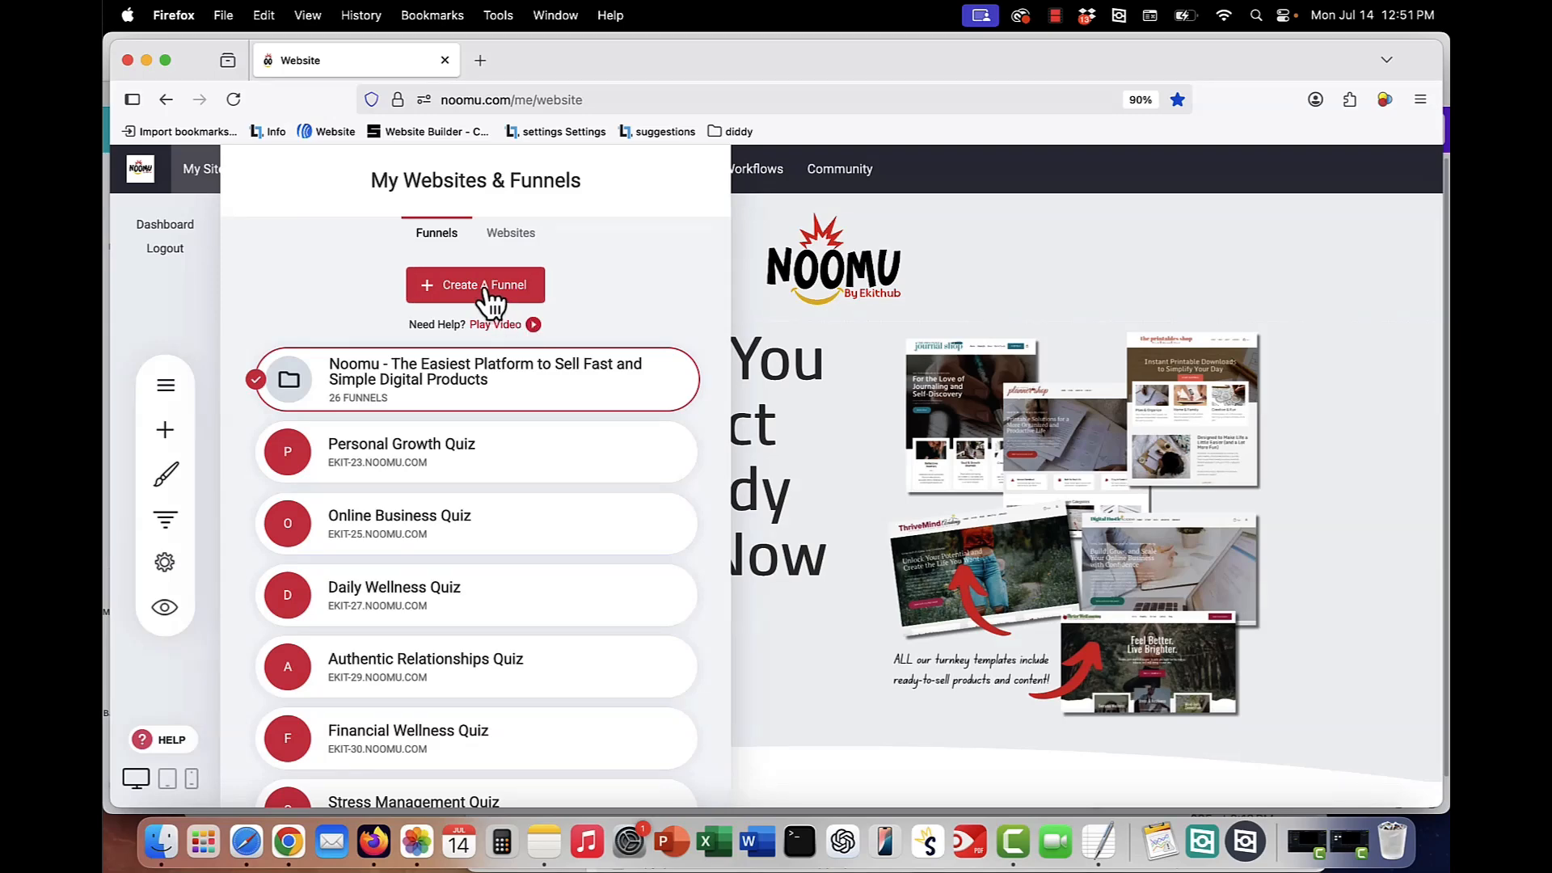
Step: Create a funnel from the Free 7-Day Challenge Sign Up template, name it "7-Day Challenge Funnel - TEMP", and dismiss the introduction video
{"action": "left_click", "coordinate": [485, 287]}
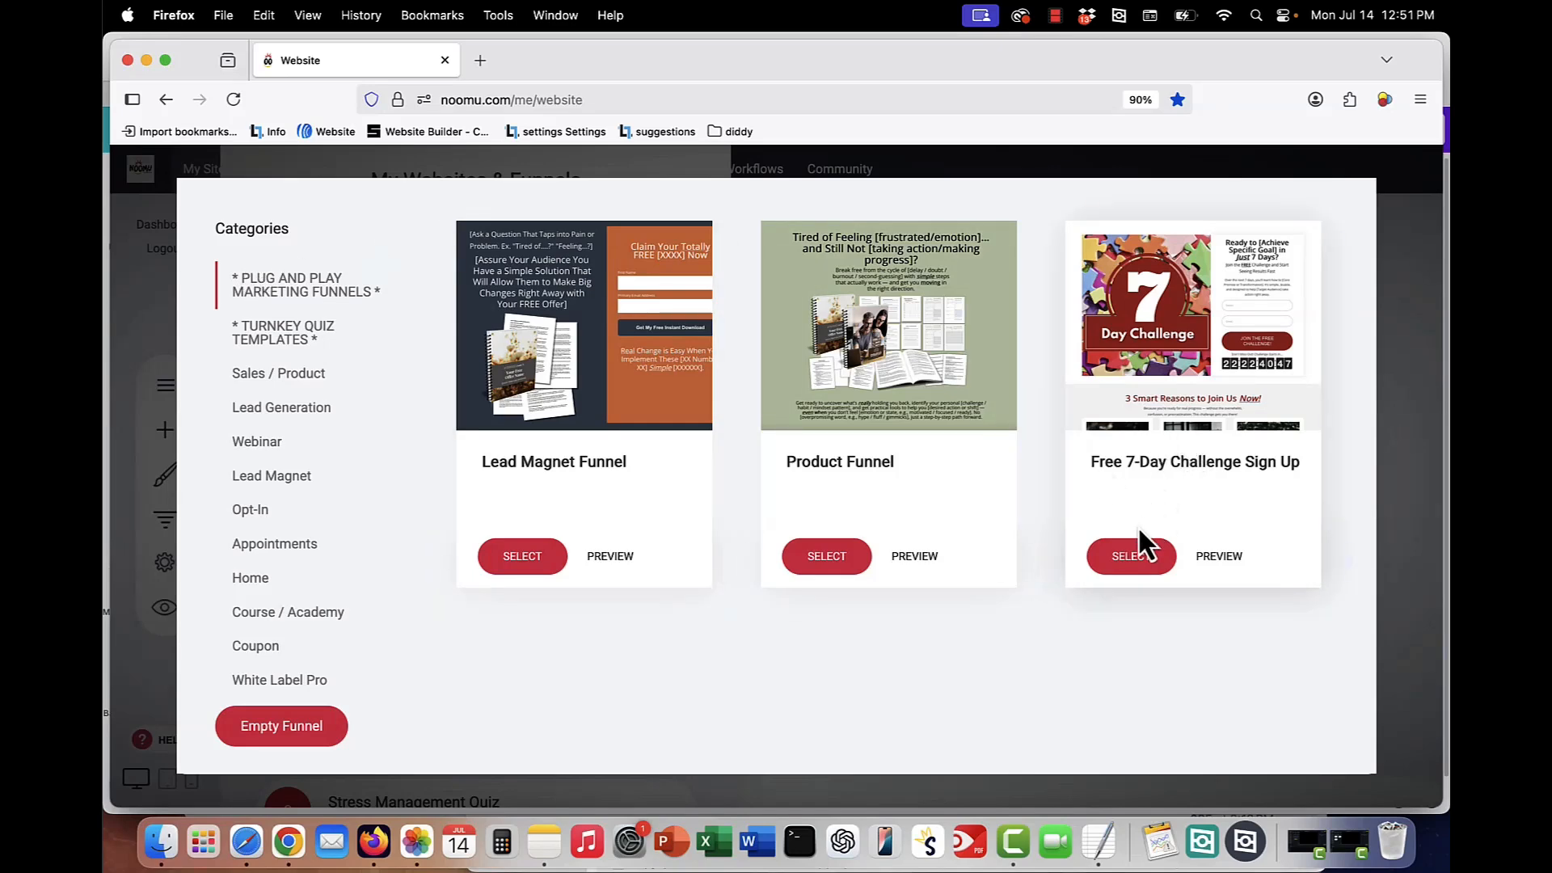
{"action": "left_click", "coordinate": [1131, 565]}
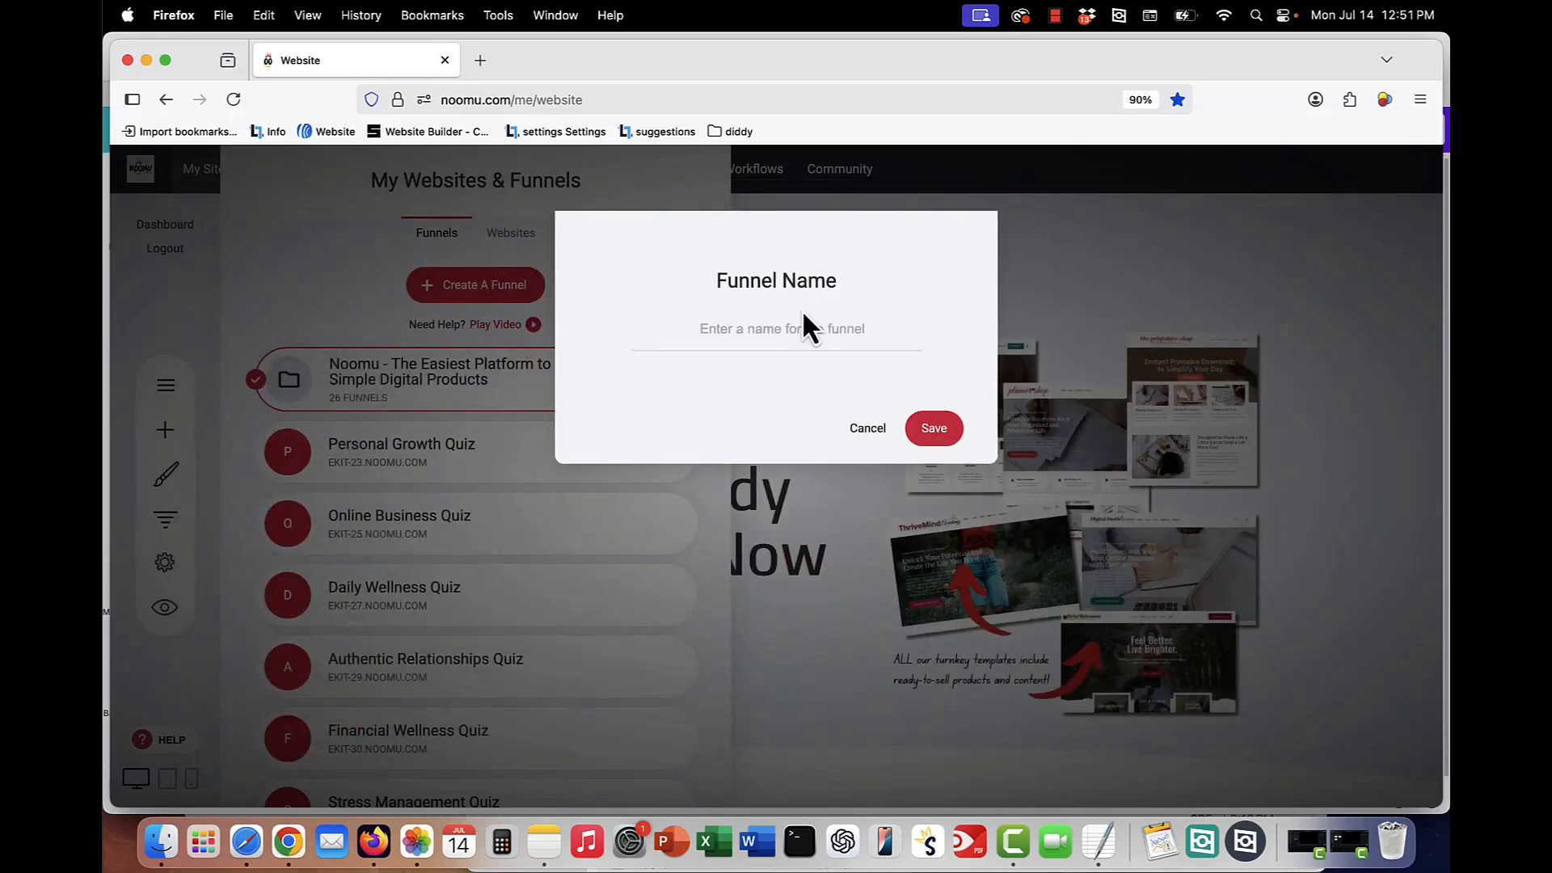
{"action": "left_click", "coordinate": [796, 330]}
{"action": "type", "text": "7-Day Challenge Funnel - TEMPL"}
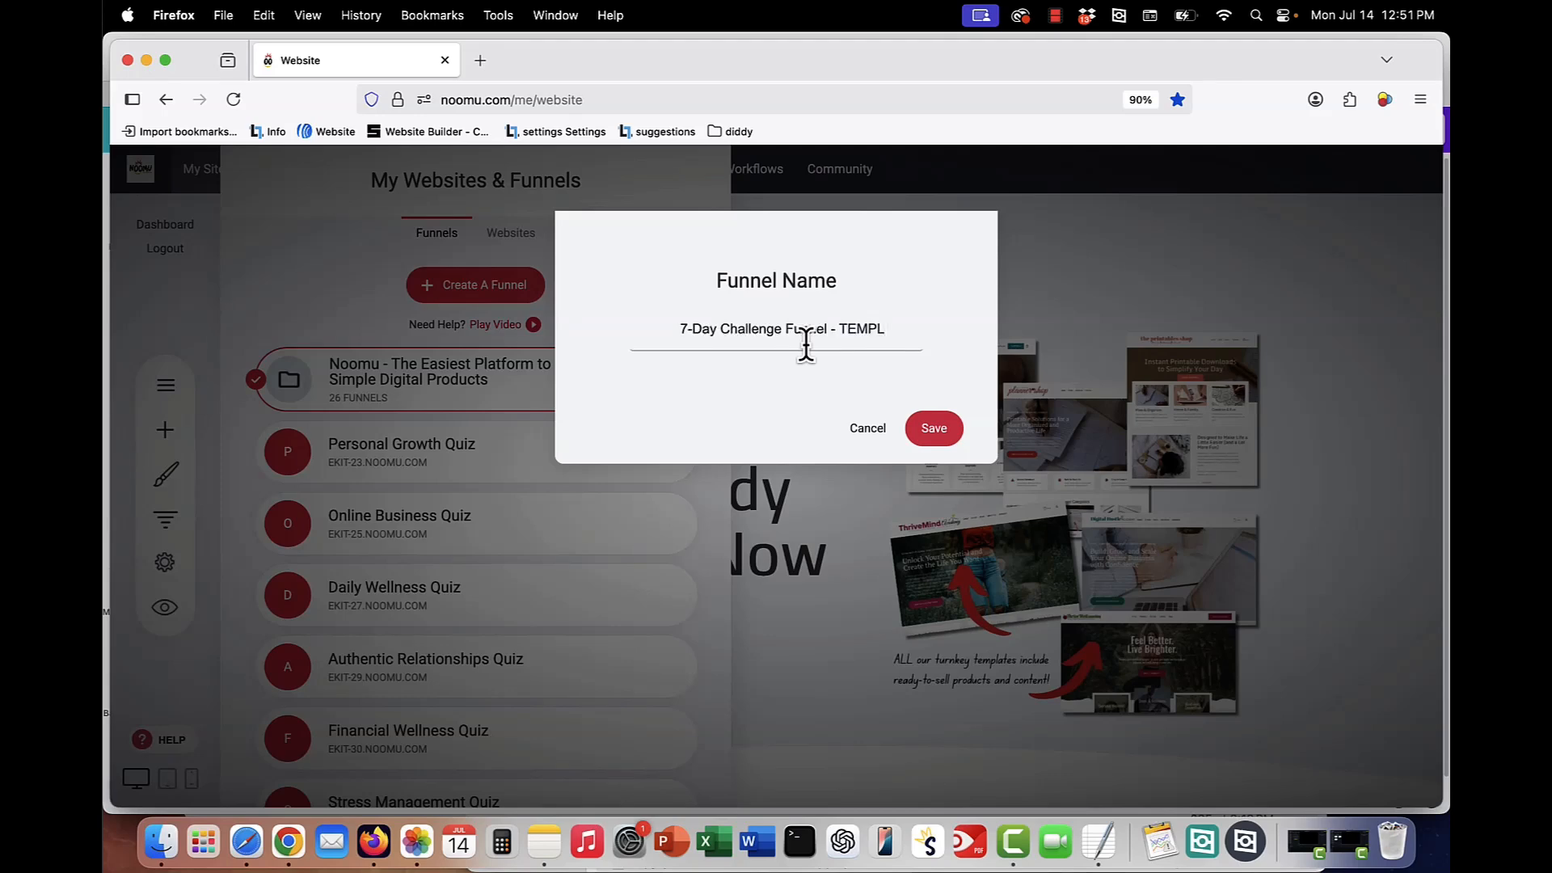
{"action": "left_click", "coordinate": [937, 435]}
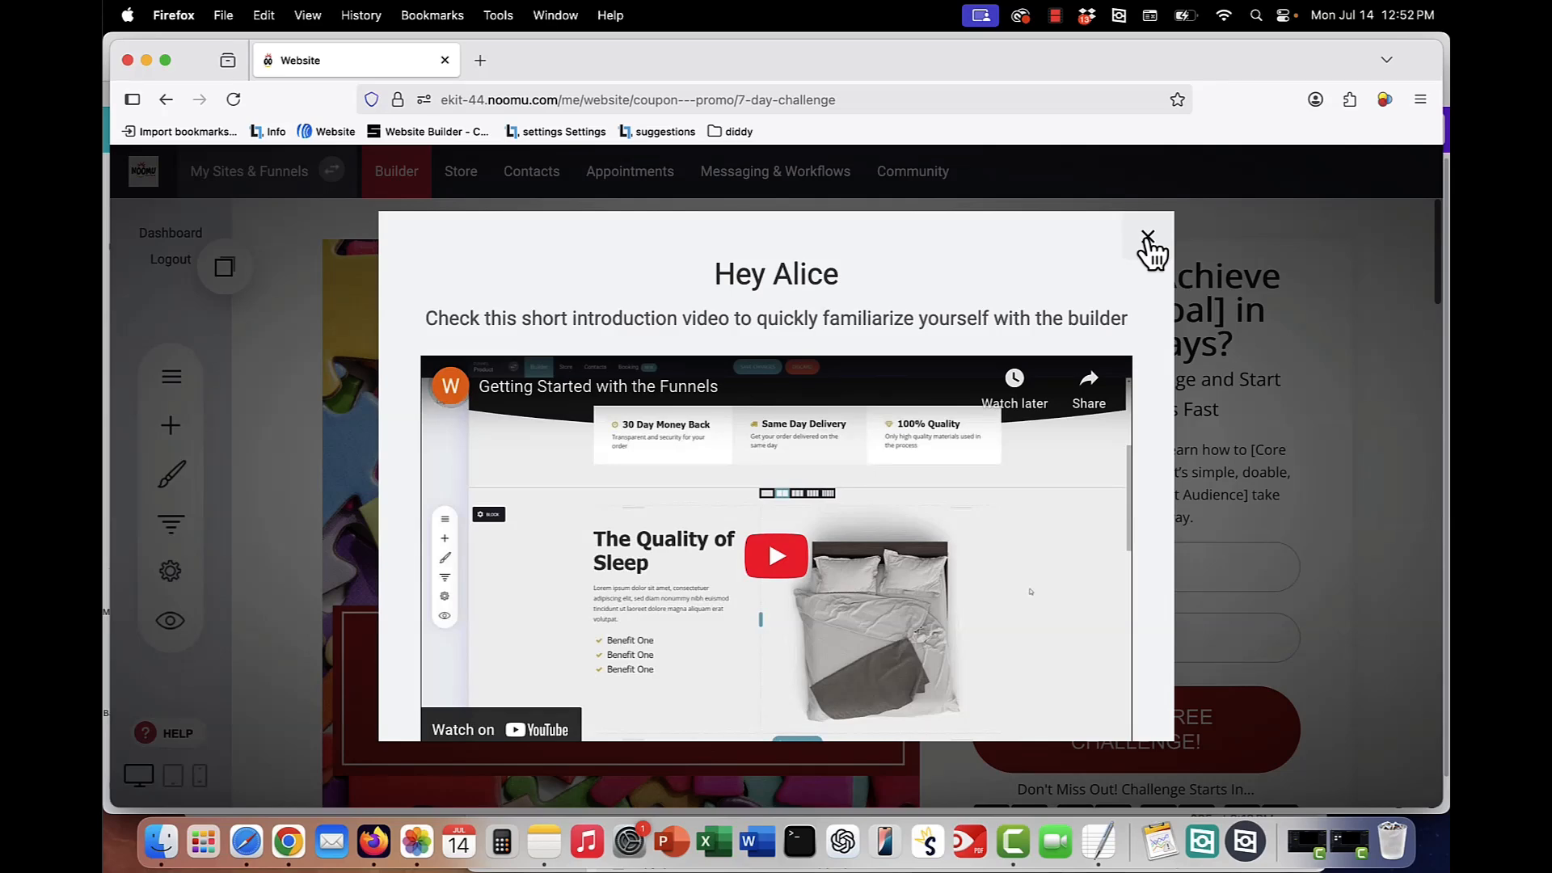
{"action": "left_click", "coordinate": [1148, 243]}
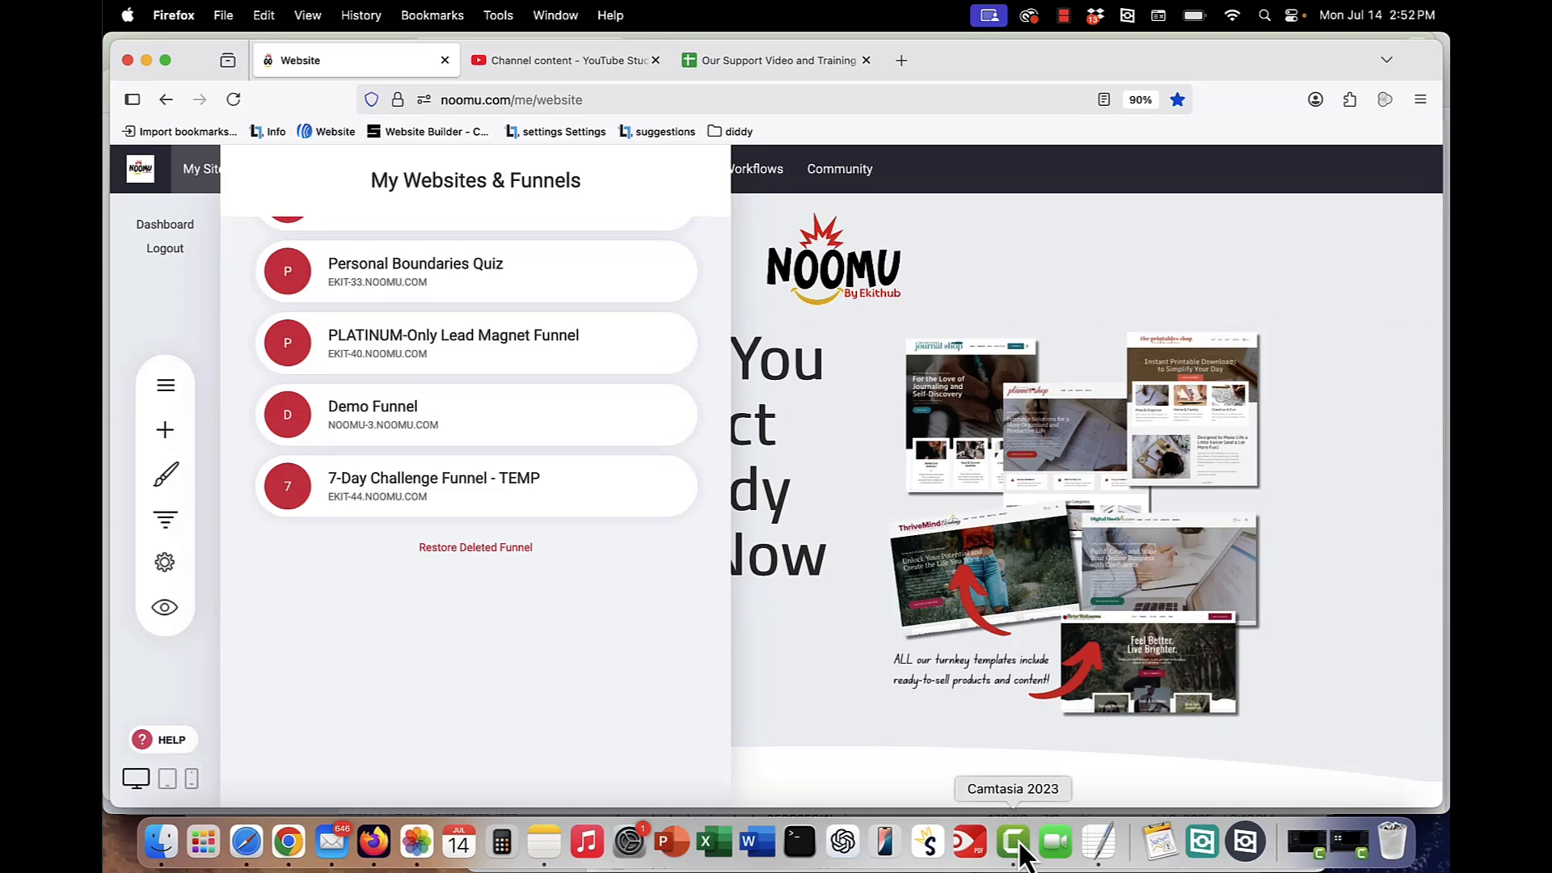
Step: Look through the destination websites offered for moving the 7-Day Challenge Funnel - TEMP, and leave the list without choosing one
{"action": "mouse_move", "coordinate": [663, 489]}
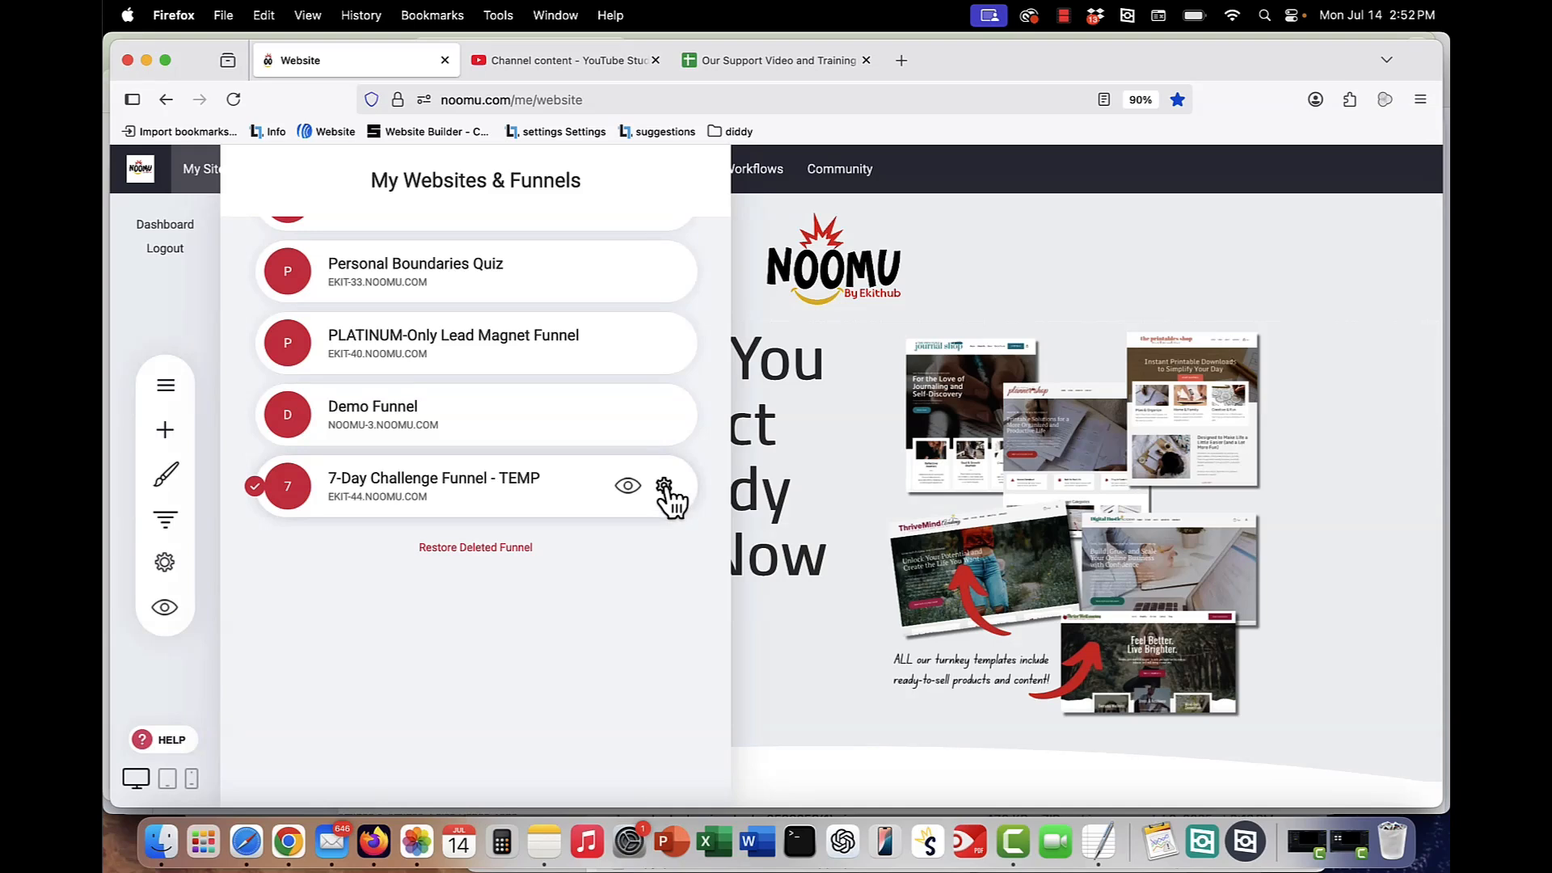
{"action": "left_click", "coordinate": [664, 487]}
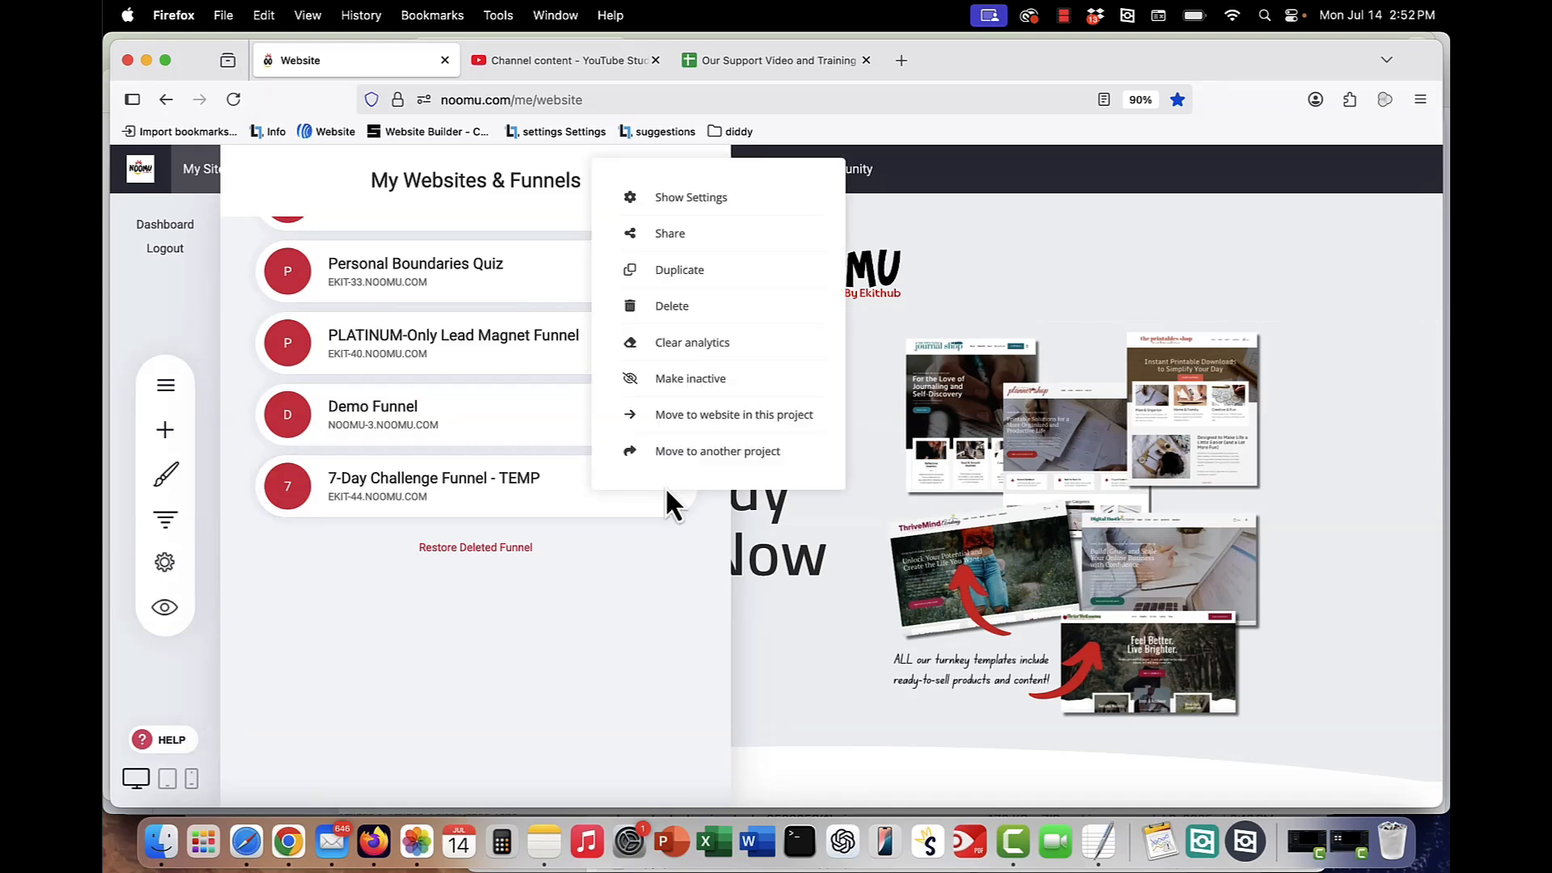
{"action": "left_click", "coordinate": [685, 418]}
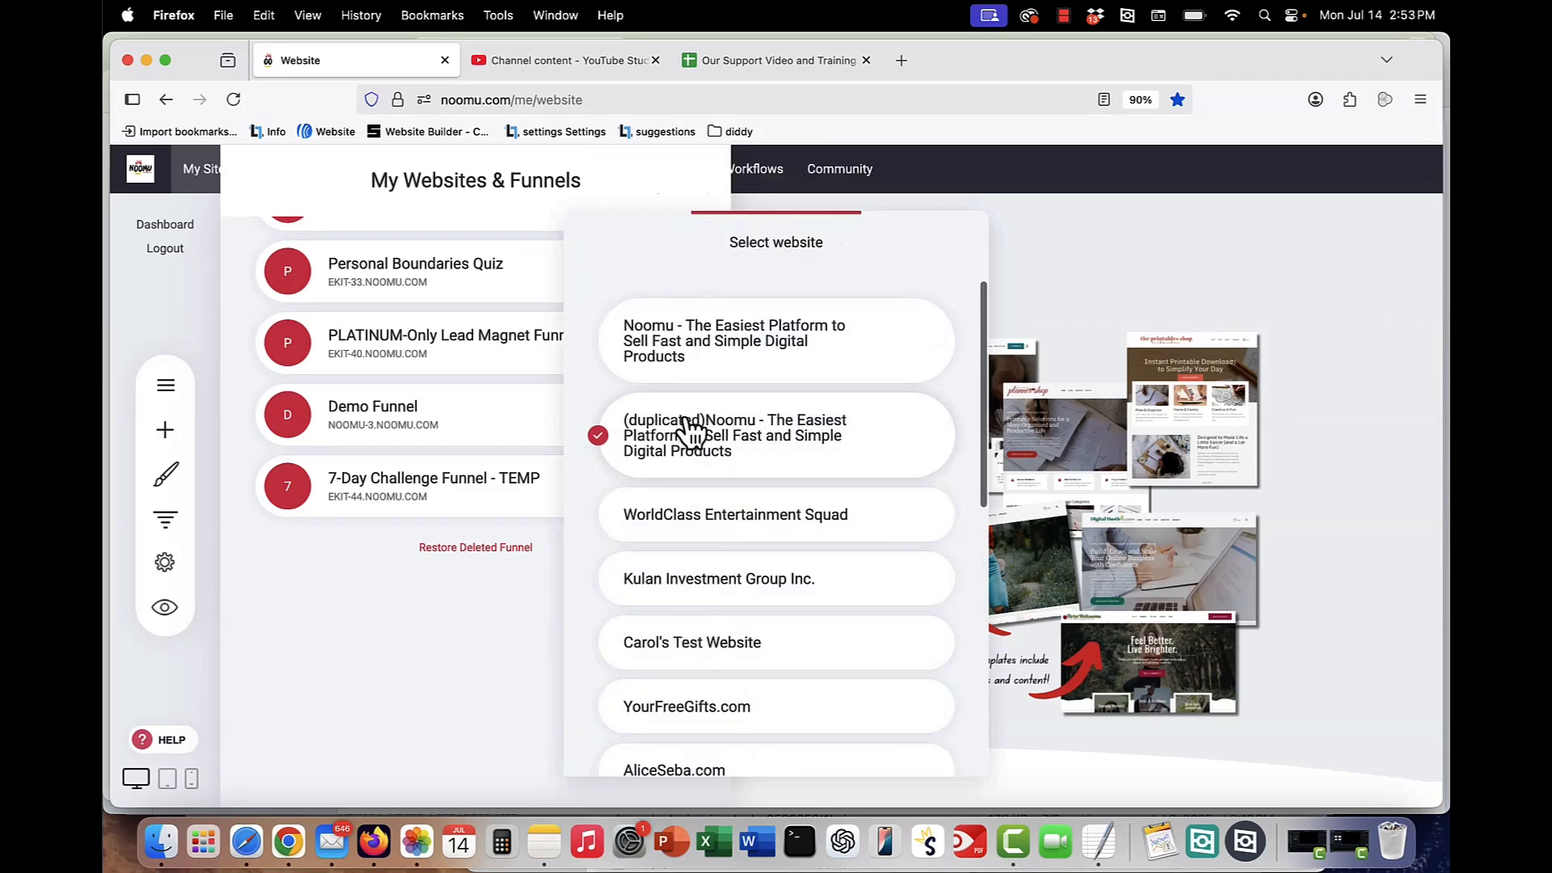
{"action": "scroll", "coordinate": [691, 433], "scroll_direction": "down", "scroll_amount": 8}
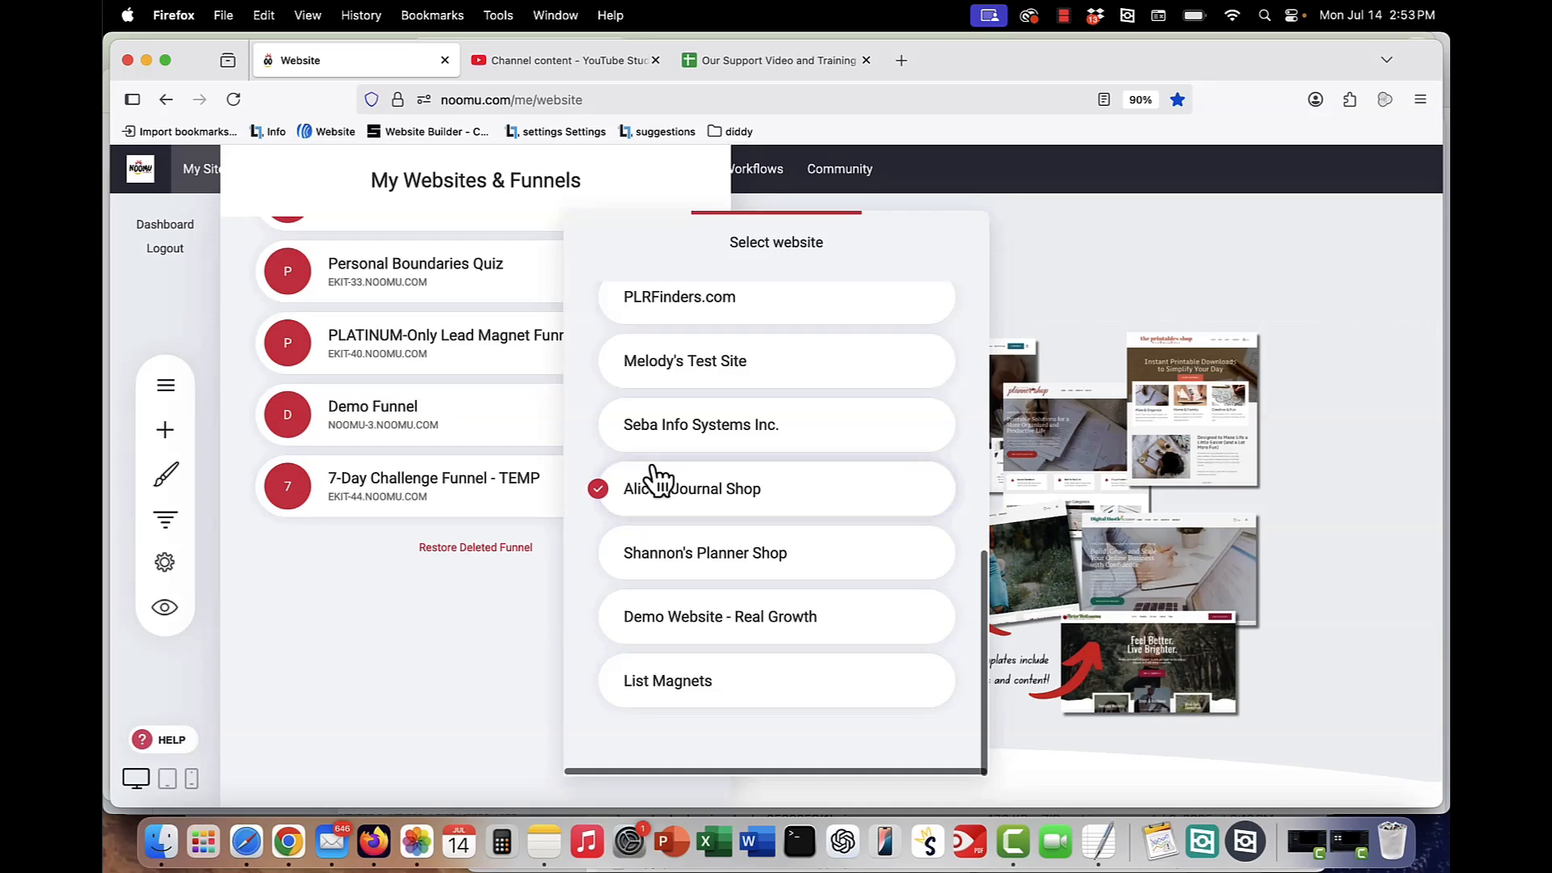
{"action": "left_click", "coordinate": [475, 605]}
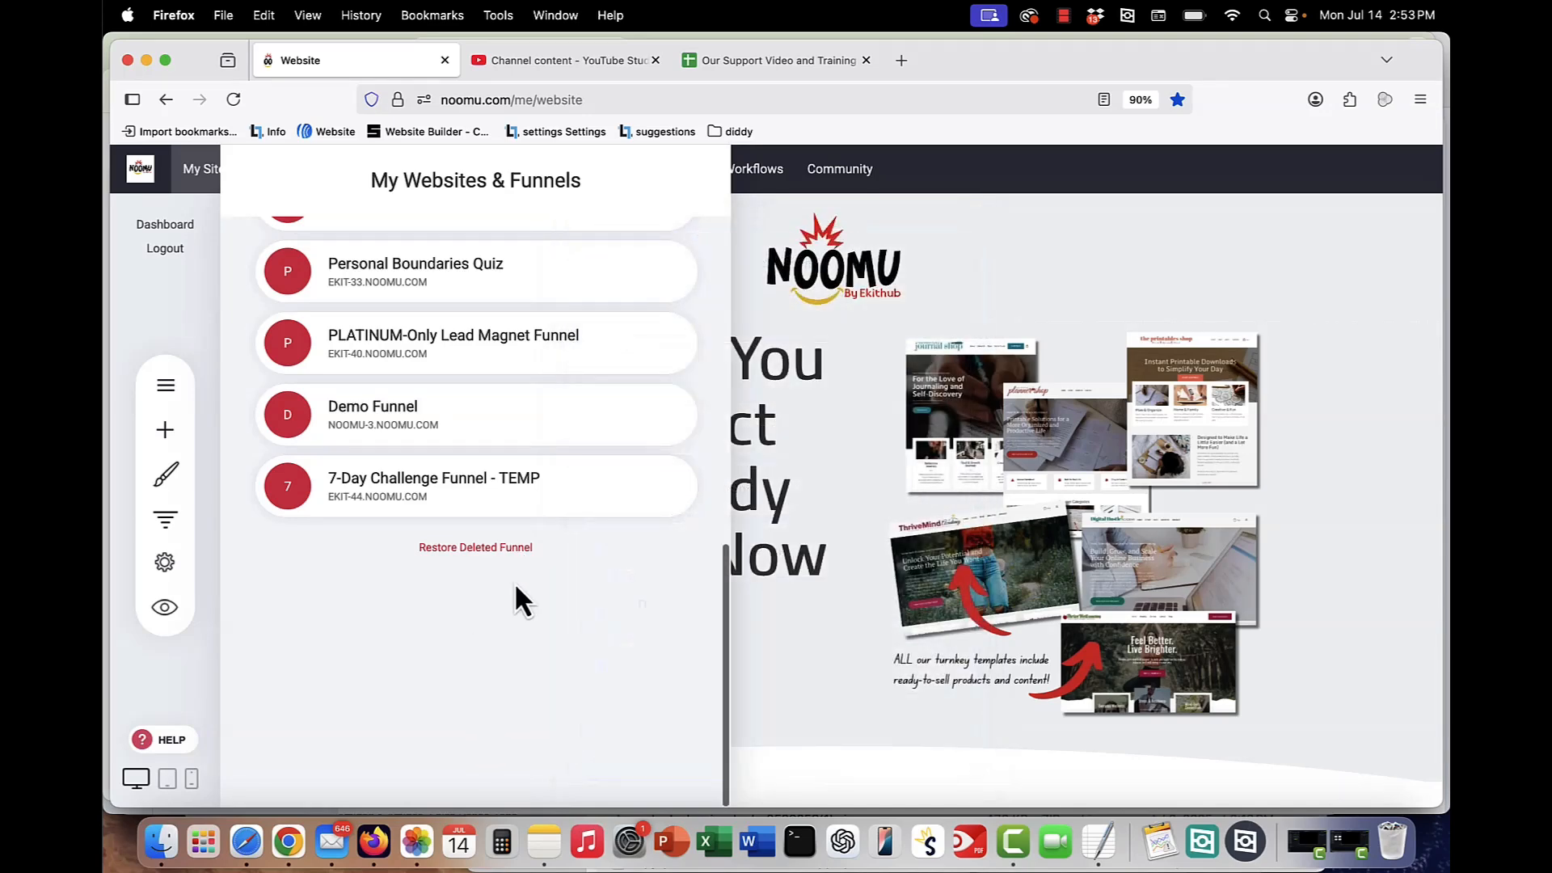
Step: Open the 7-Day Challenge Funnel - TEMP and review its sign-up page from the hero block down to the final form
{"action": "left_click", "coordinate": [483, 493]}
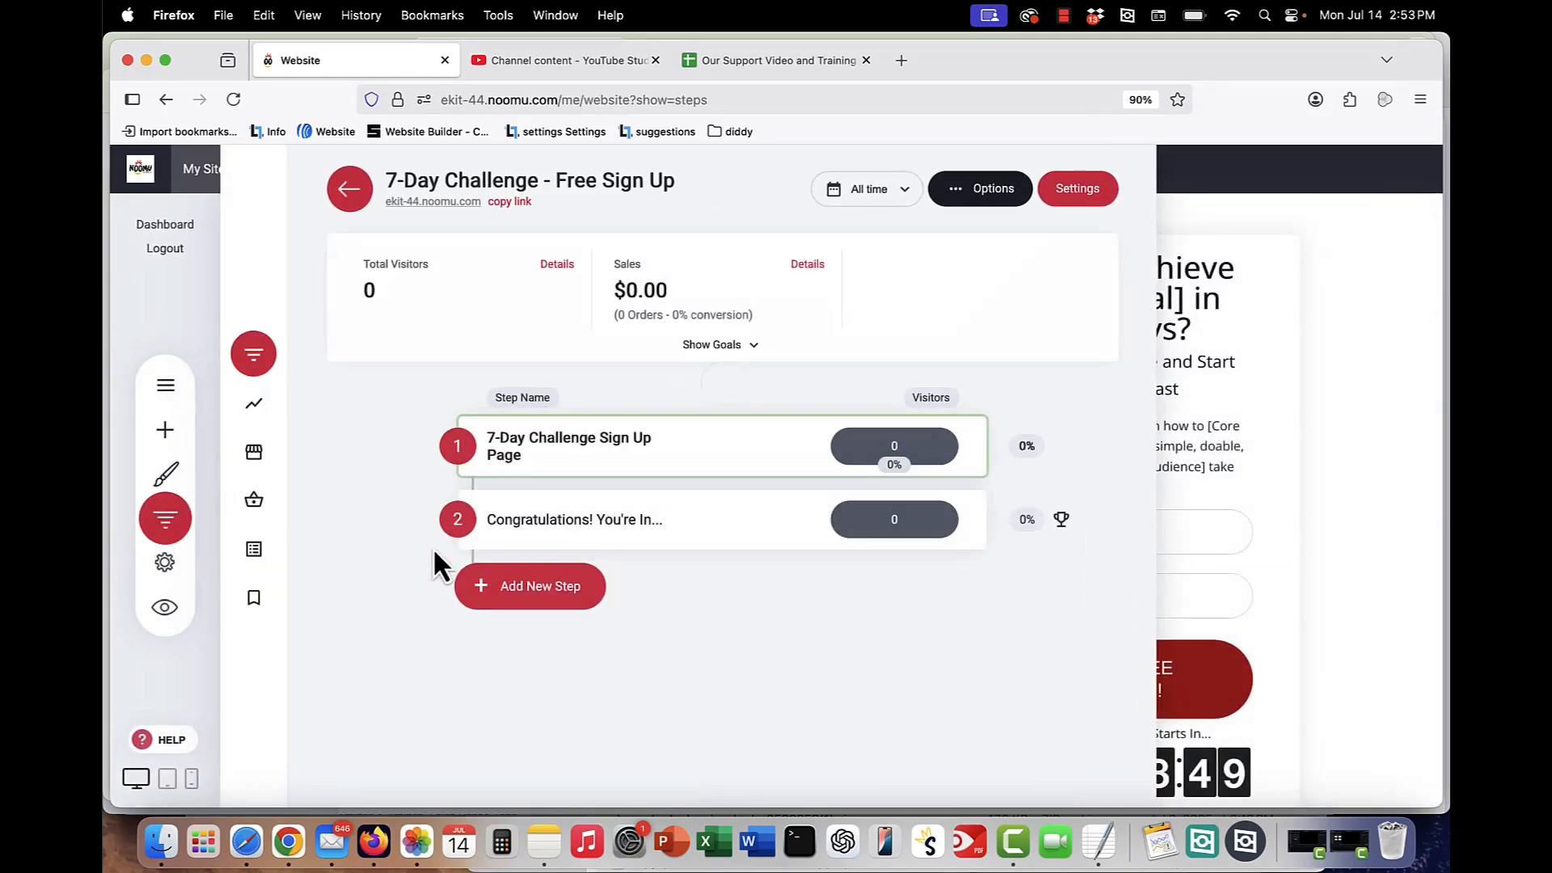
{"action": "left_click", "coordinate": [1307, 429]}
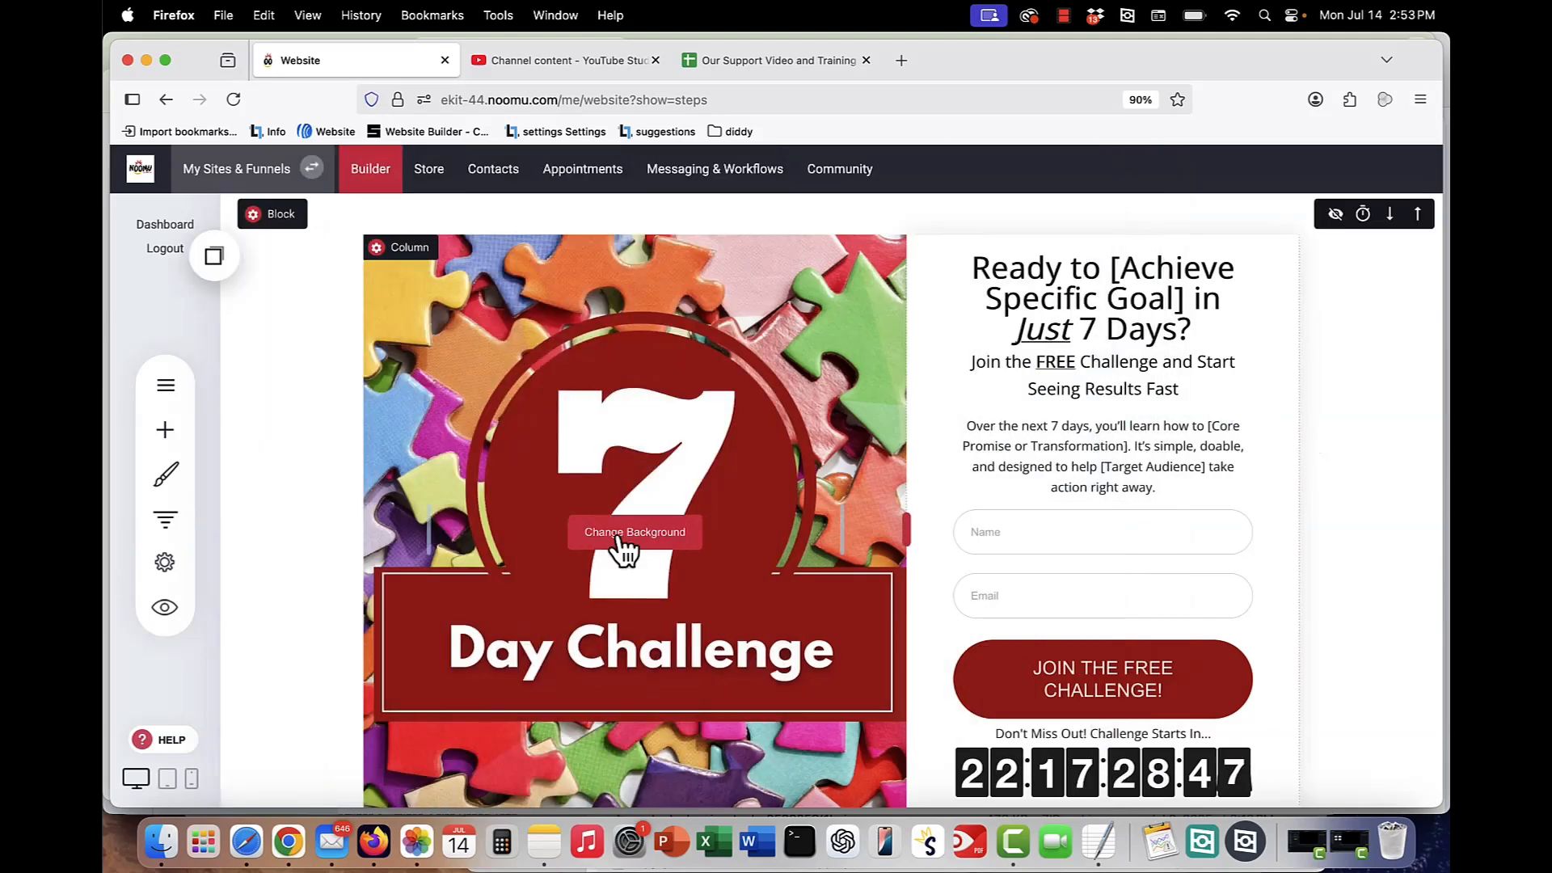
{"action": "scroll", "coordinate": [623, 545], "scroll_direction": "down", "scroll_amount": 4}
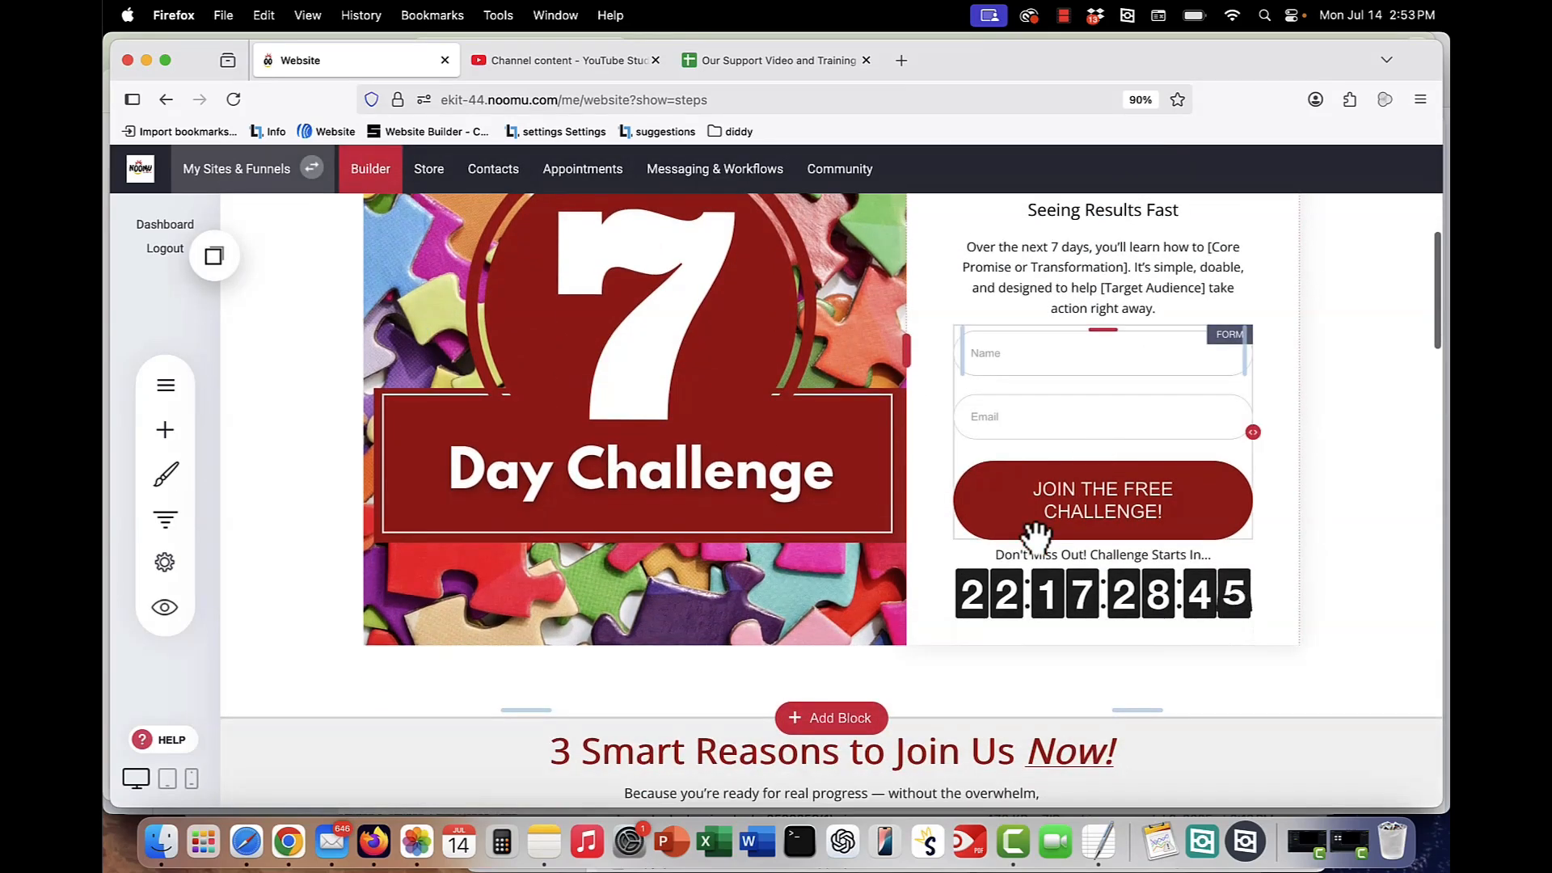
{"action": "scroll", "coordinate": [1037, 533], "scroll_direction": "down", "scroll_amount": 12}
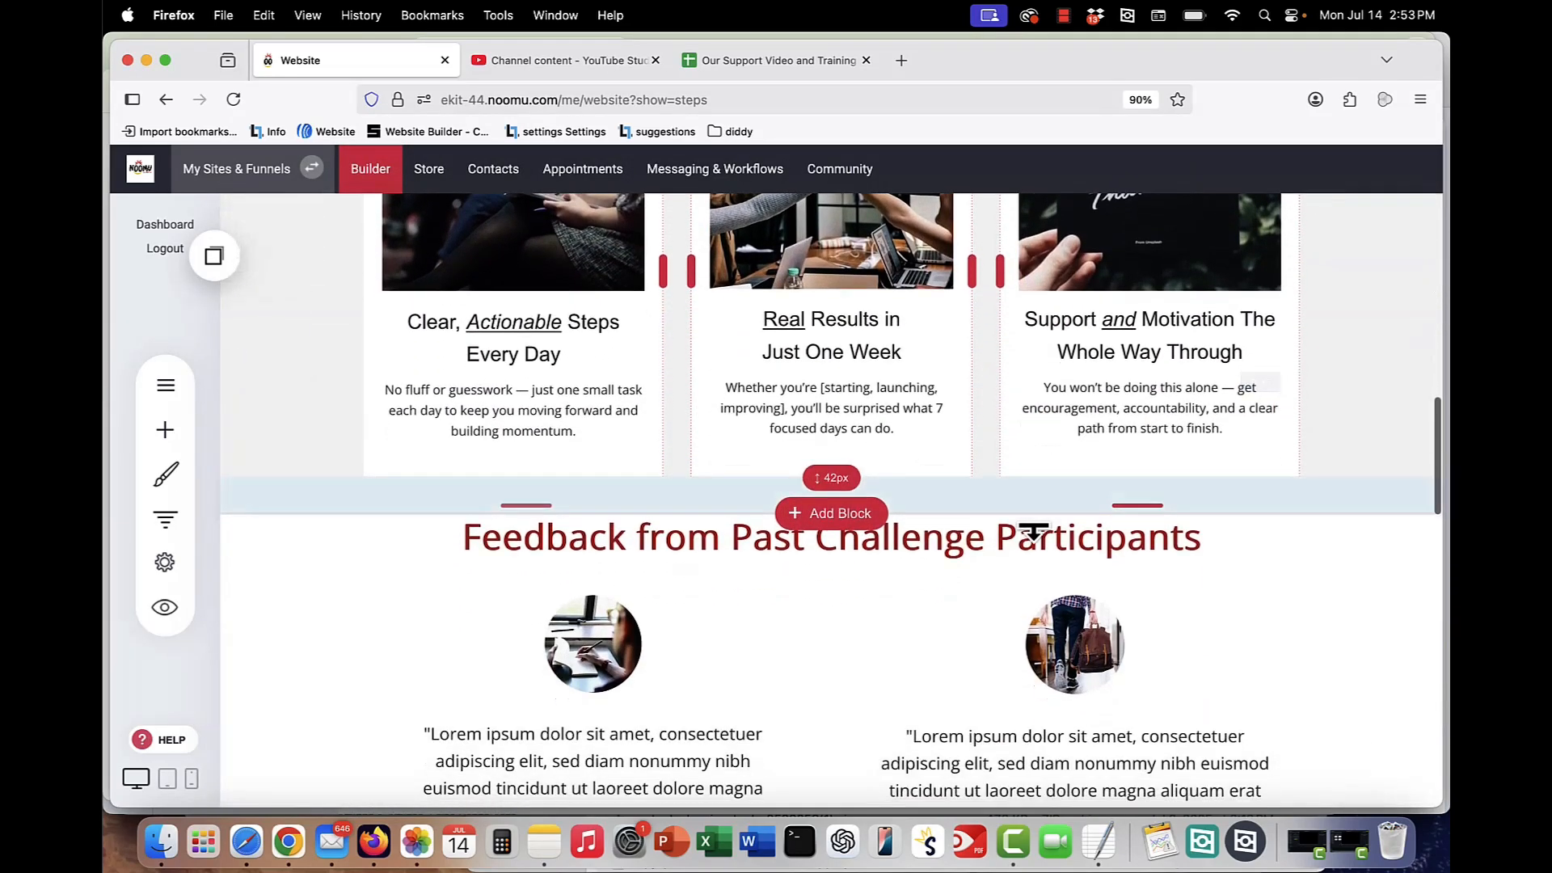
{"action": "scroll", "coordinate": [1035, 534], "scroll_direction": "down", "scroll_amount": 20}
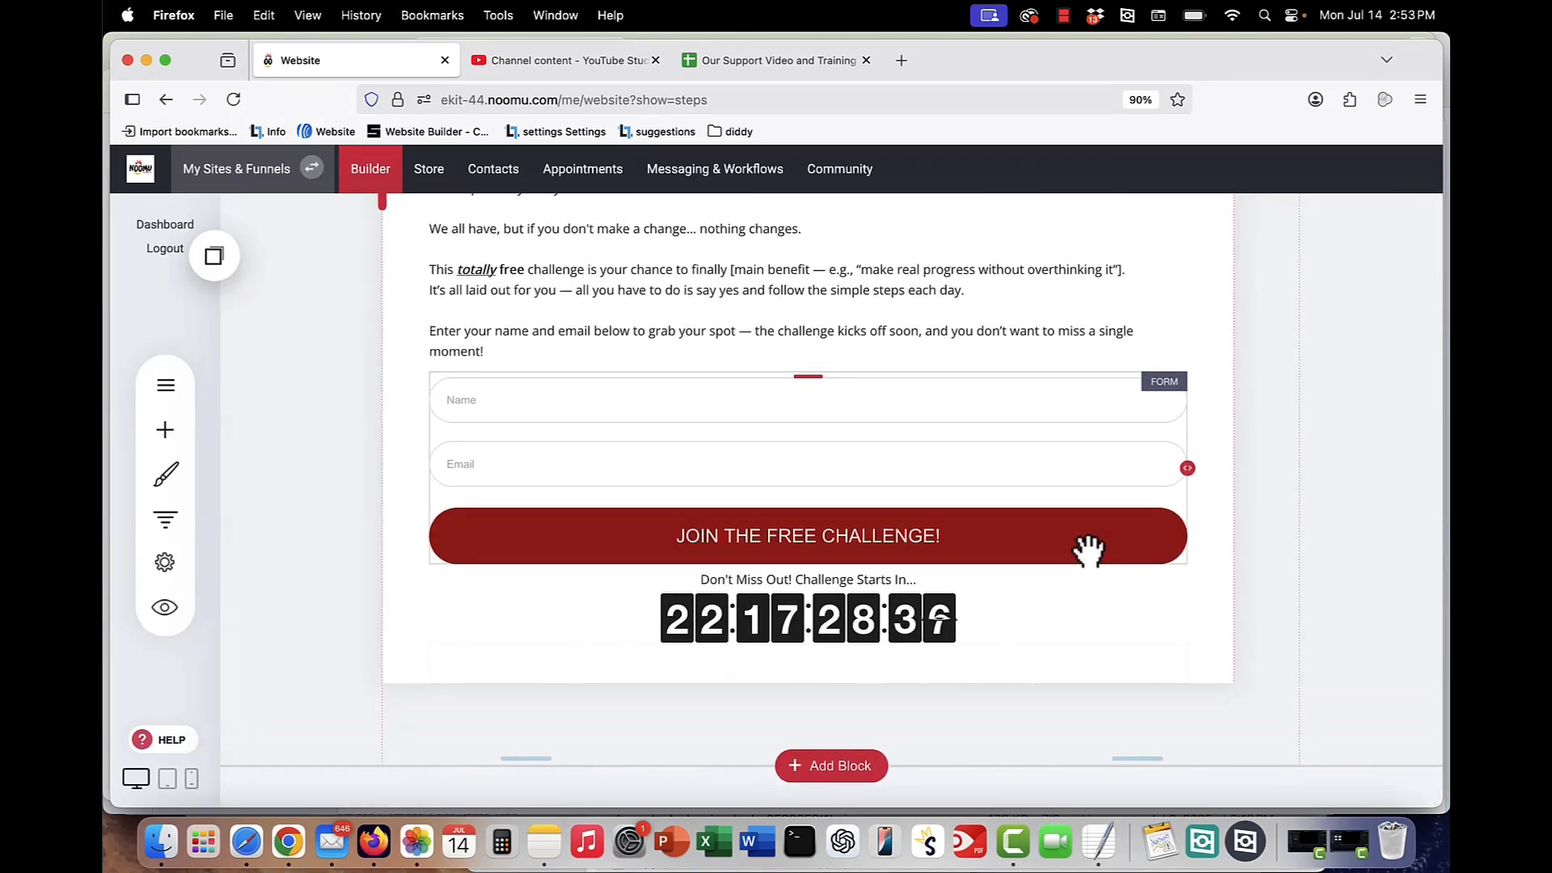
{"action": "scroll", "coordinate": [1005, 513], "scroll_direction": "up", "scroll_amount": 15}
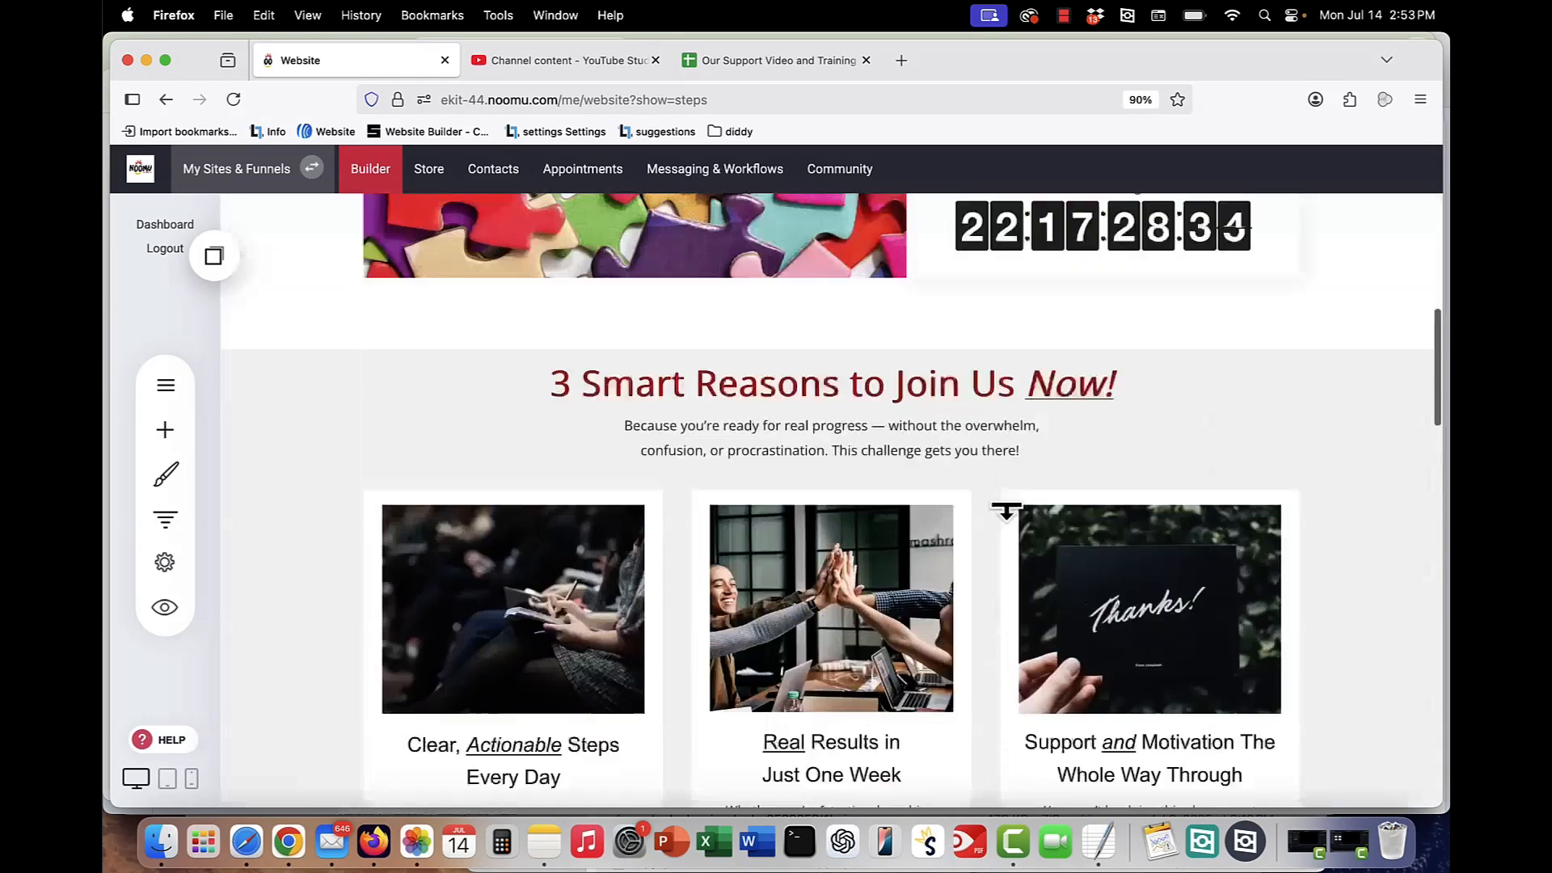
{"action": "scroll", "coordinate": [1005, 513], "scroll_direction": "up", "scroll_amount": 7}
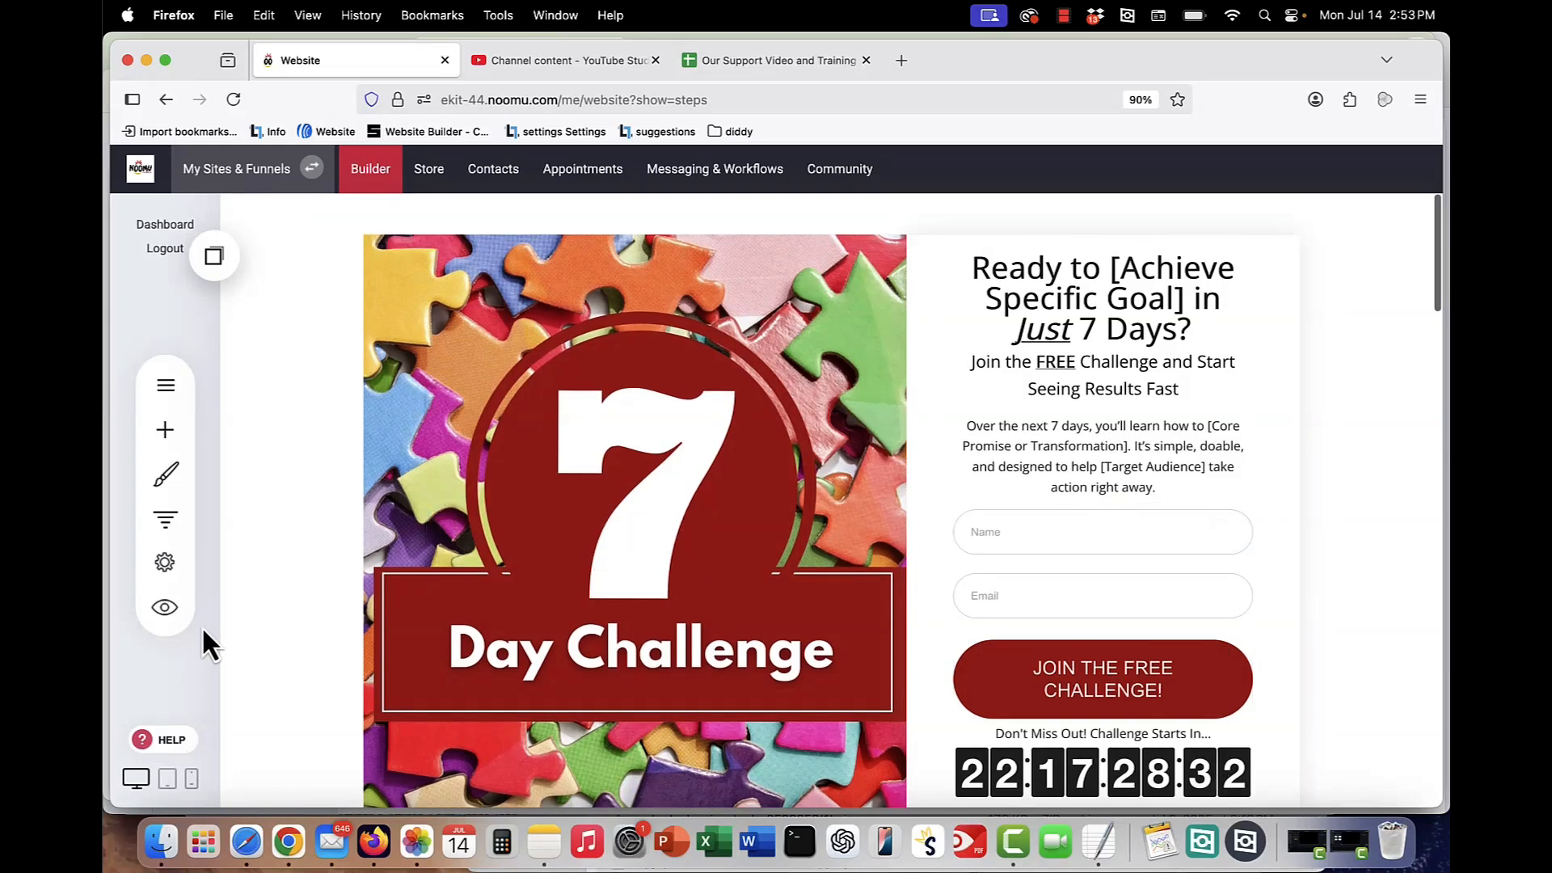
Step: Inspect the global color palette, leave it without changes, and examine the sign-up form and countdown timer on the page
{"action": "left_click", "coordinate": [161, 476]}
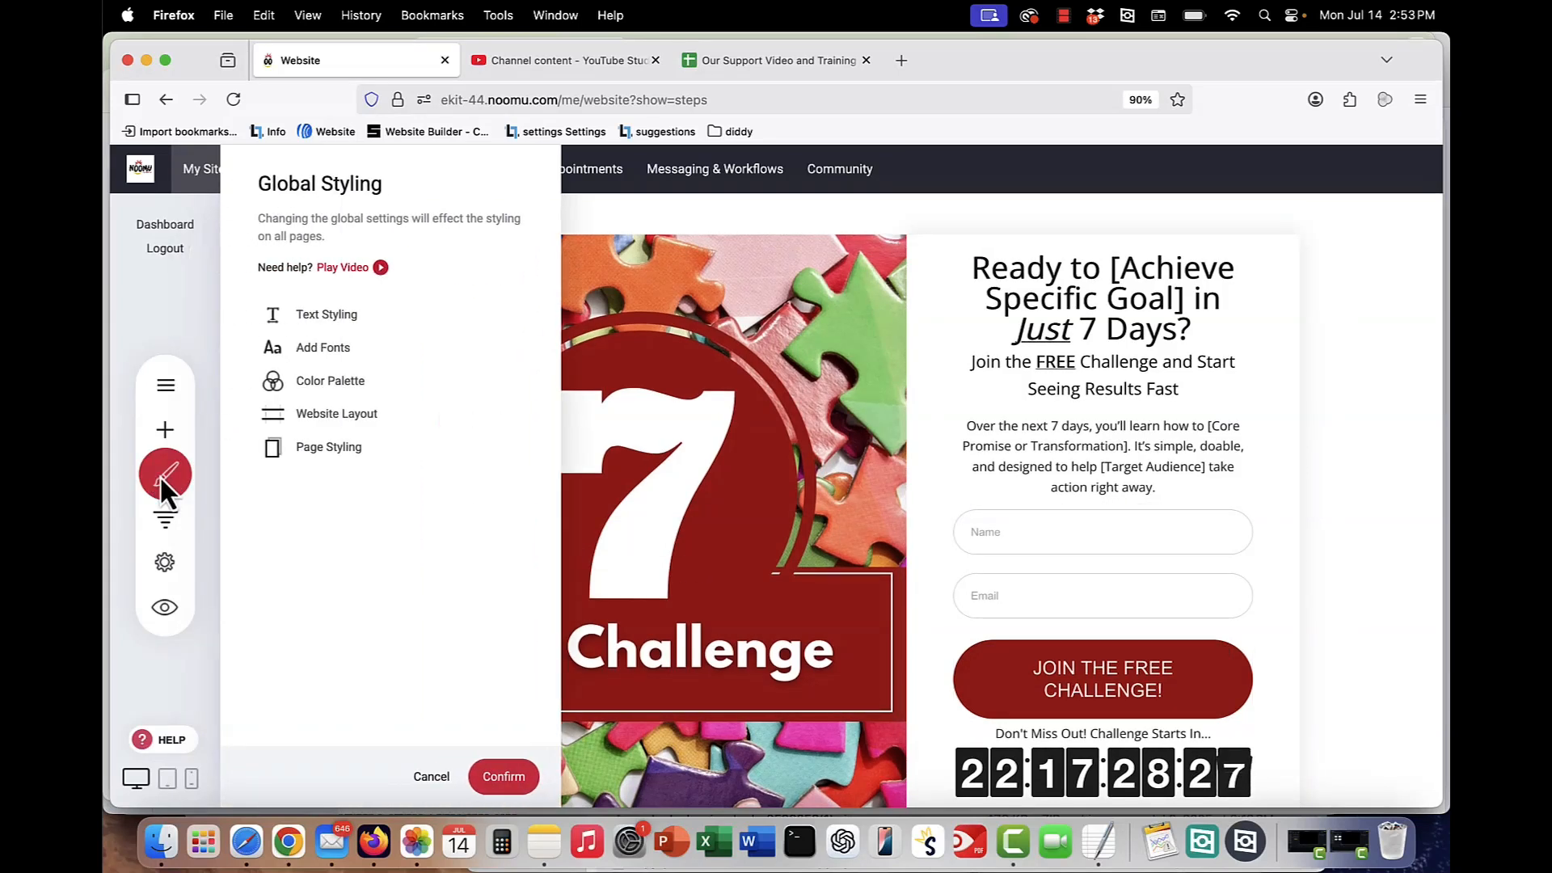
{"action": "left_click", "coordinate": [308, 381]}
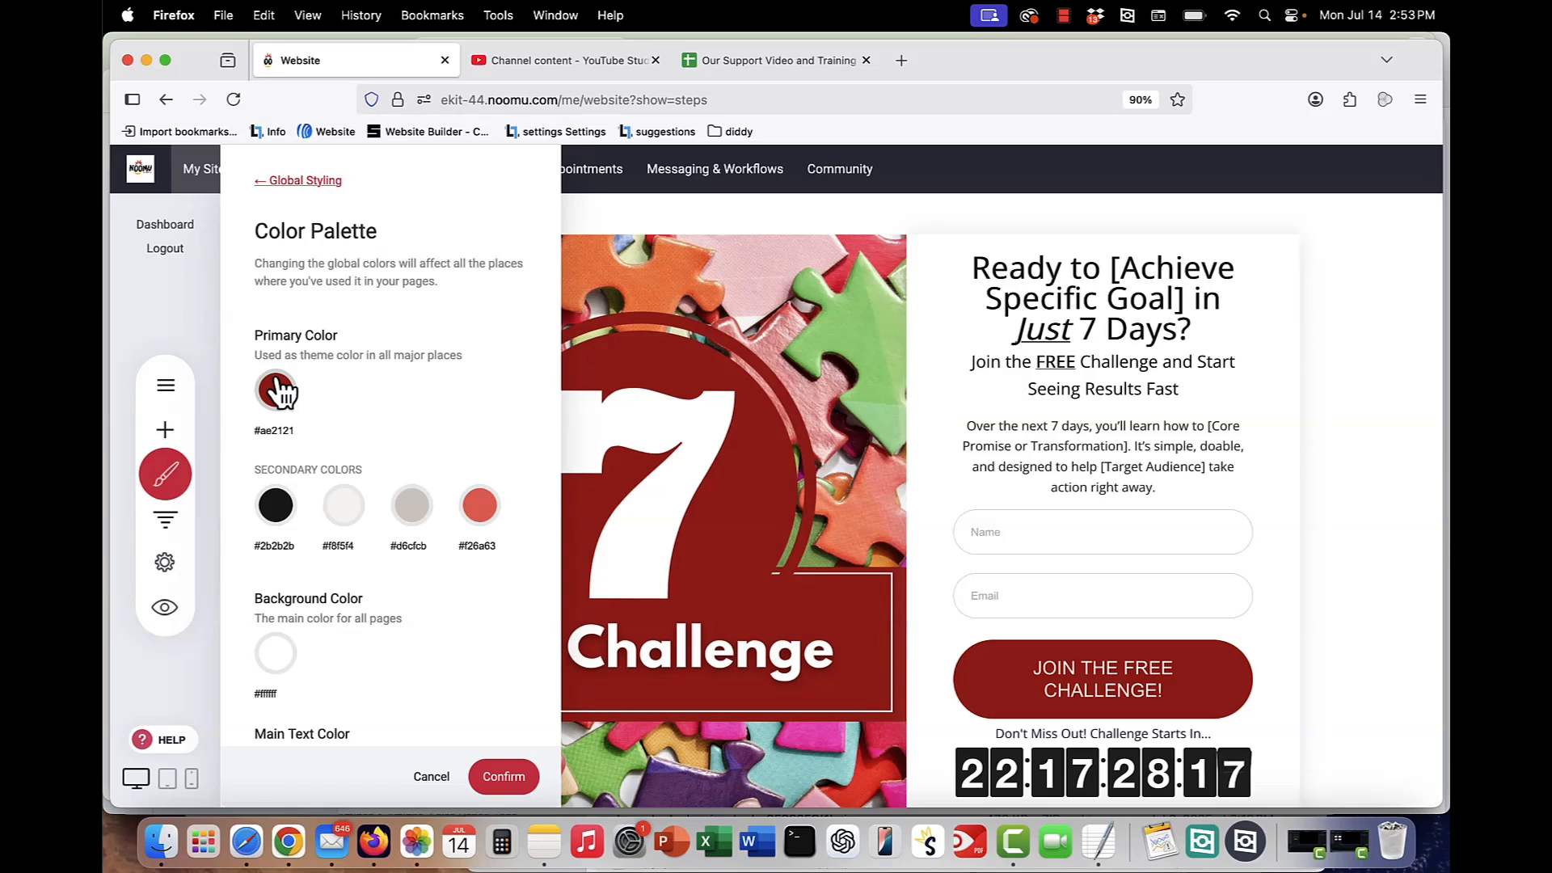
{"action": "left_click", "coordinate": [1040, 401]}
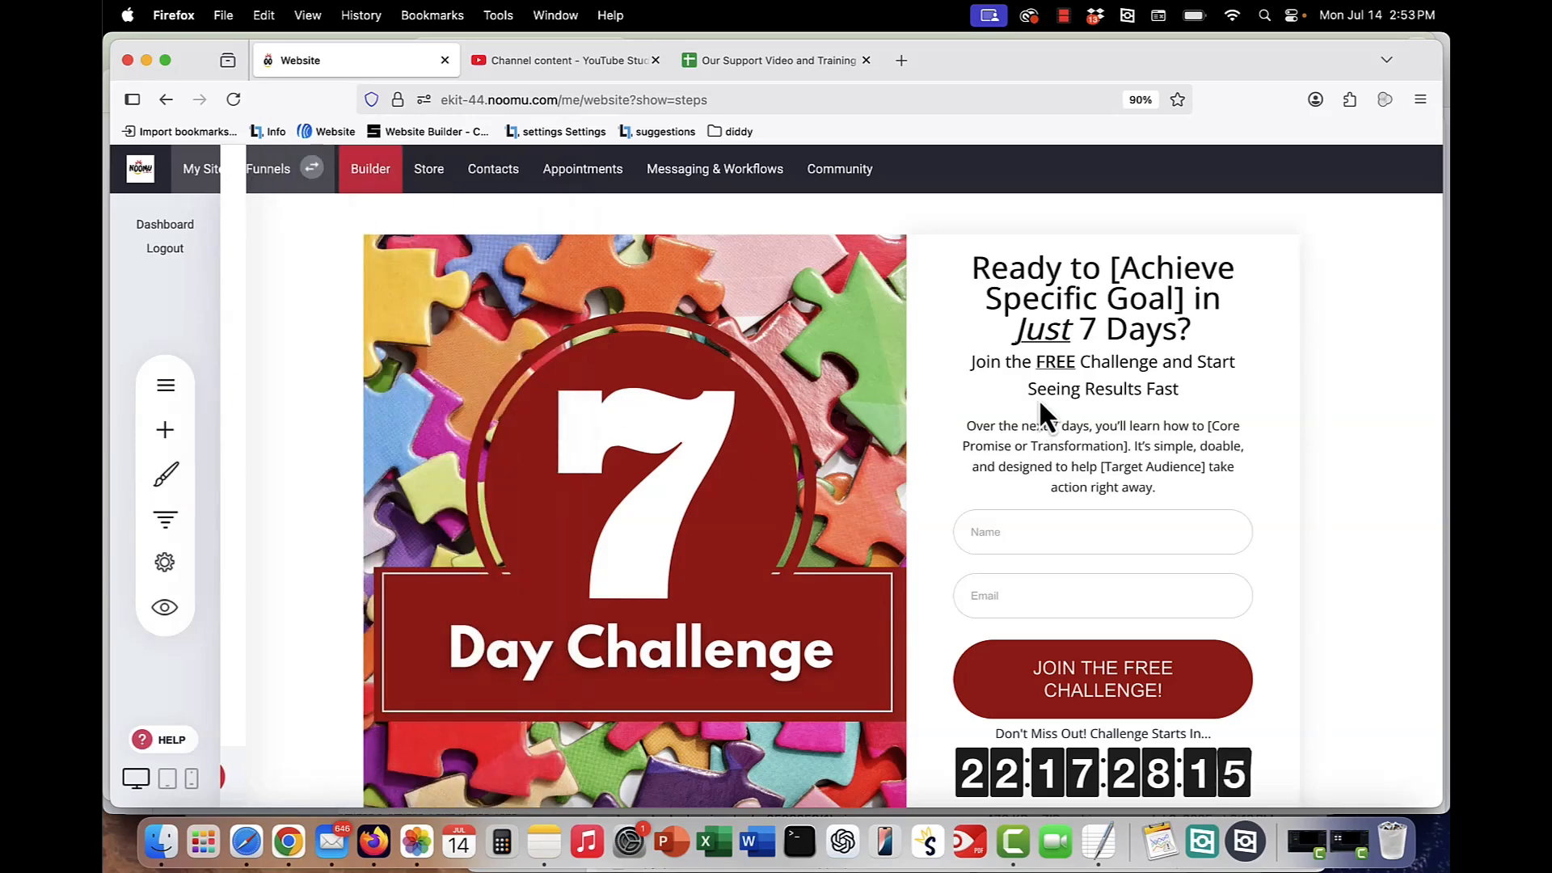
{"action": "scroll", "coordinate": [1040, 401], "scroll_direction": "down", "scroll_amount": 4}
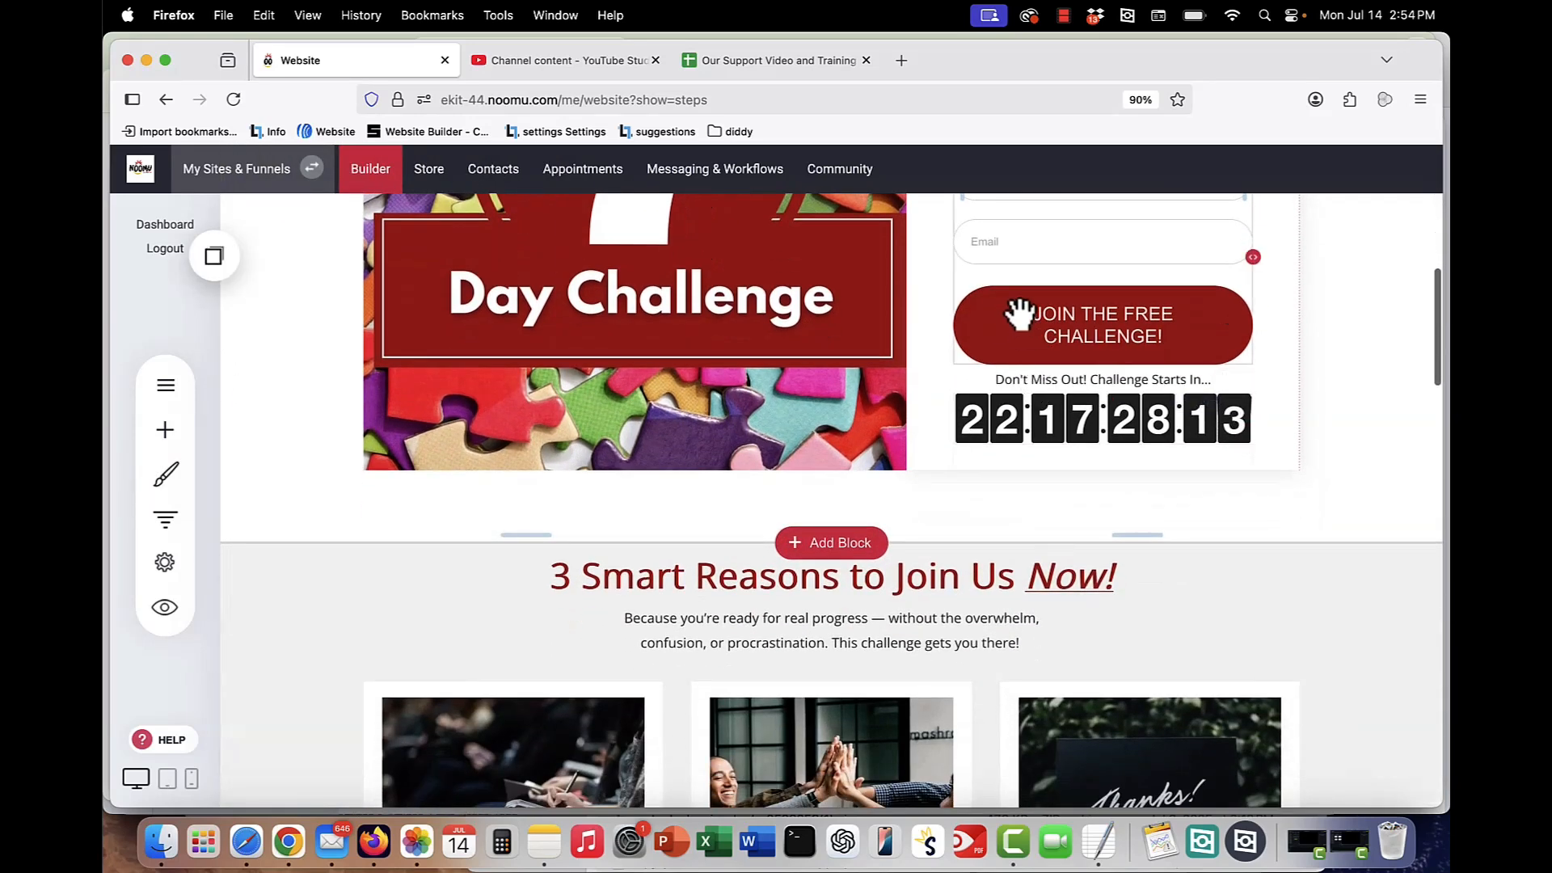
{"action": "scroll", "coordinate": [1007, 323], "scroll_direction": "up", "scroll_amount": 1}
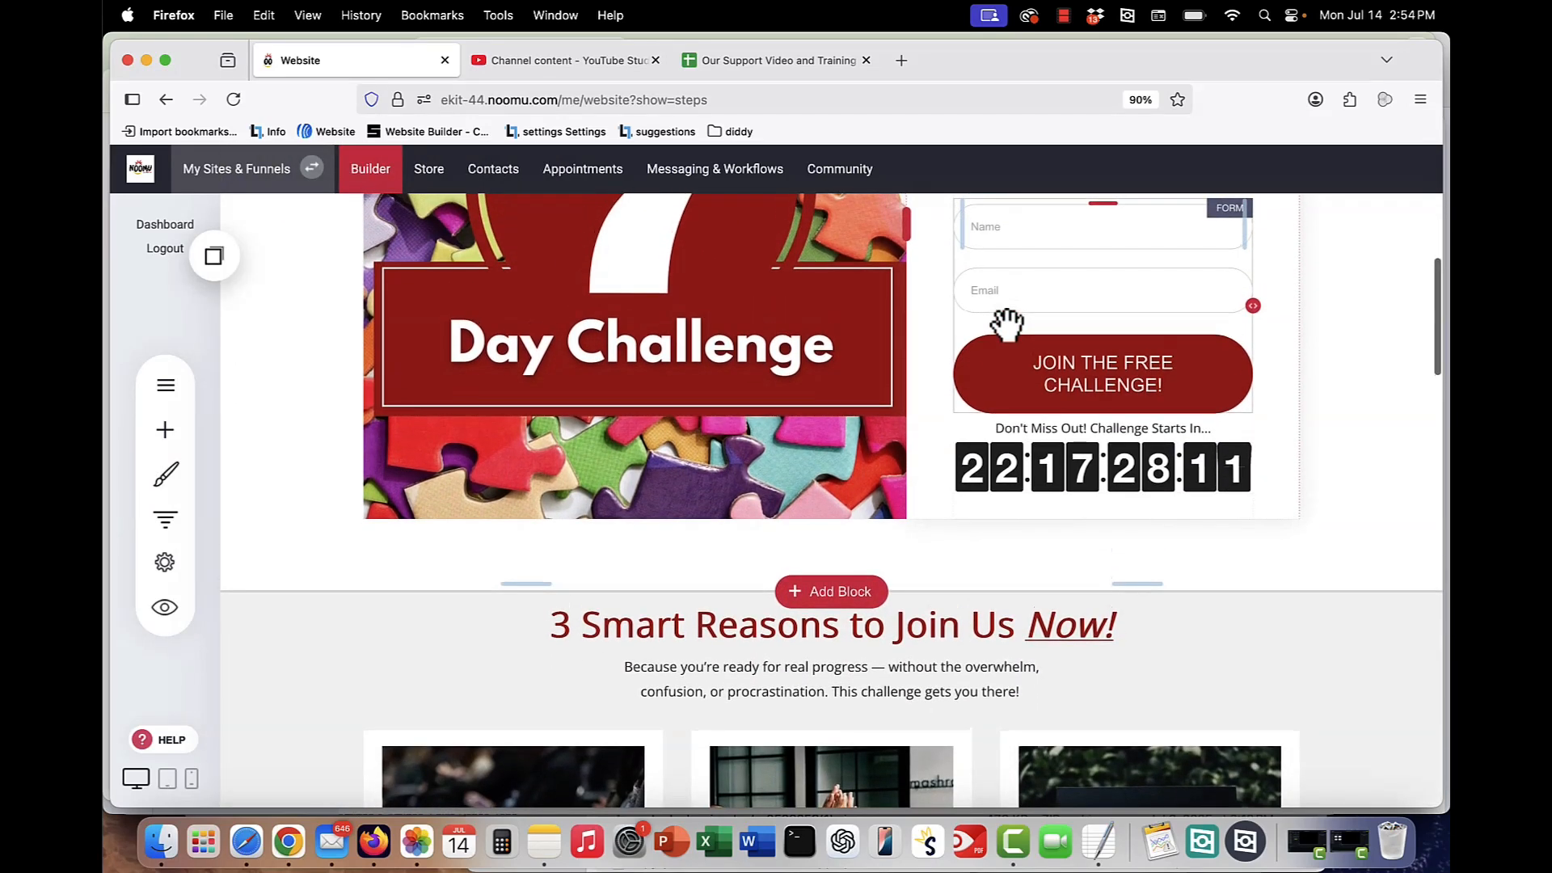
{"action": "scroll", "coordinate": [1002, 398], "scroll_direction": "down", "scroll_amount": 1}
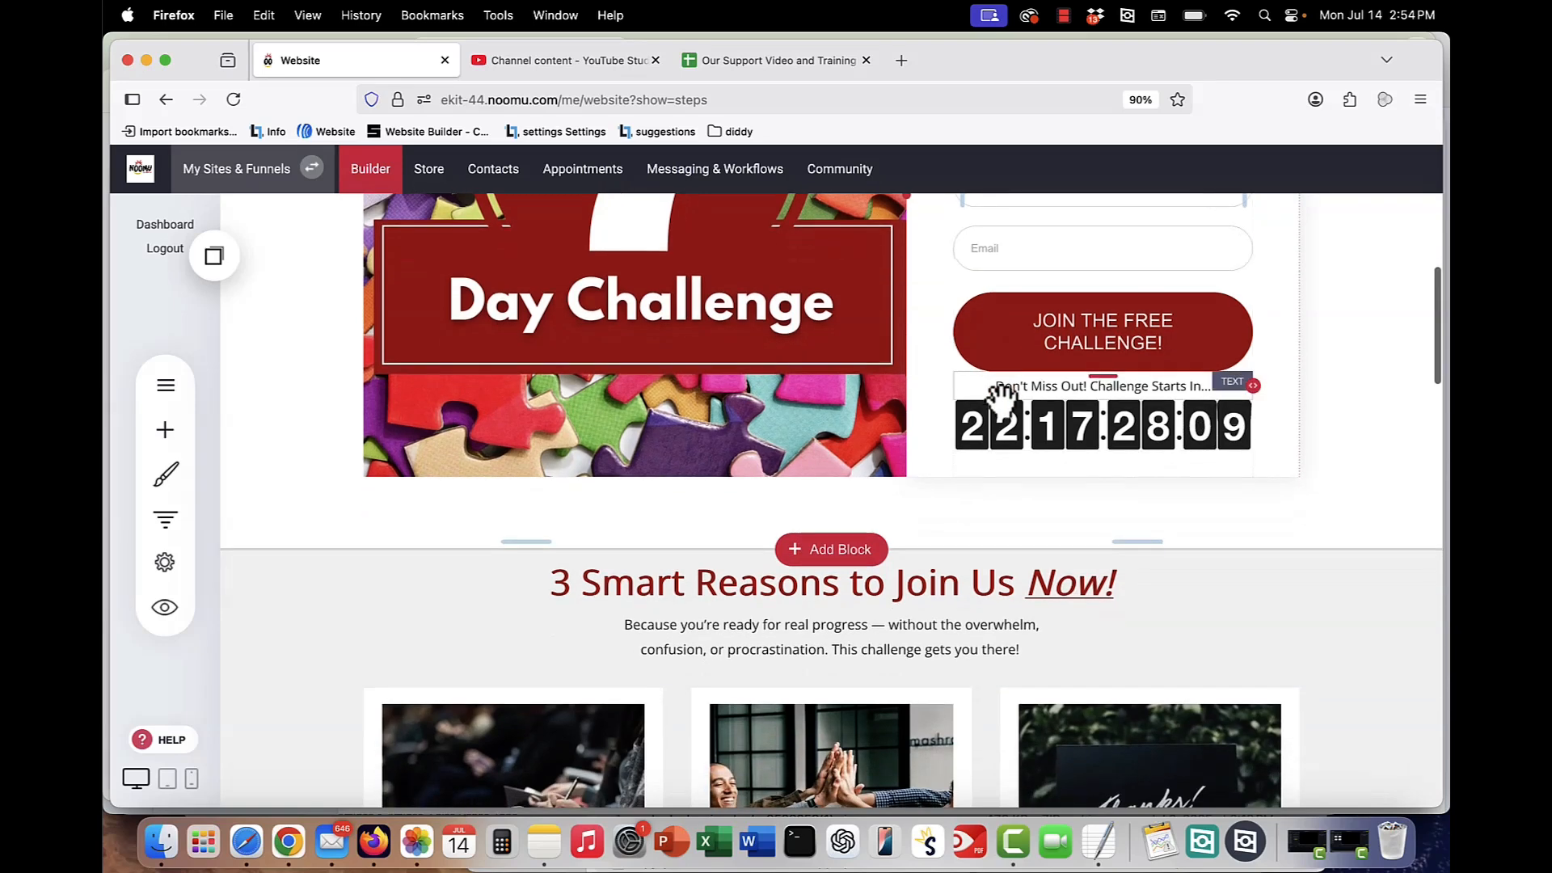
{"action": "scroll", "coordinate": [1002, 399], "scroll_direction": "down", "scroll_amount": 3}
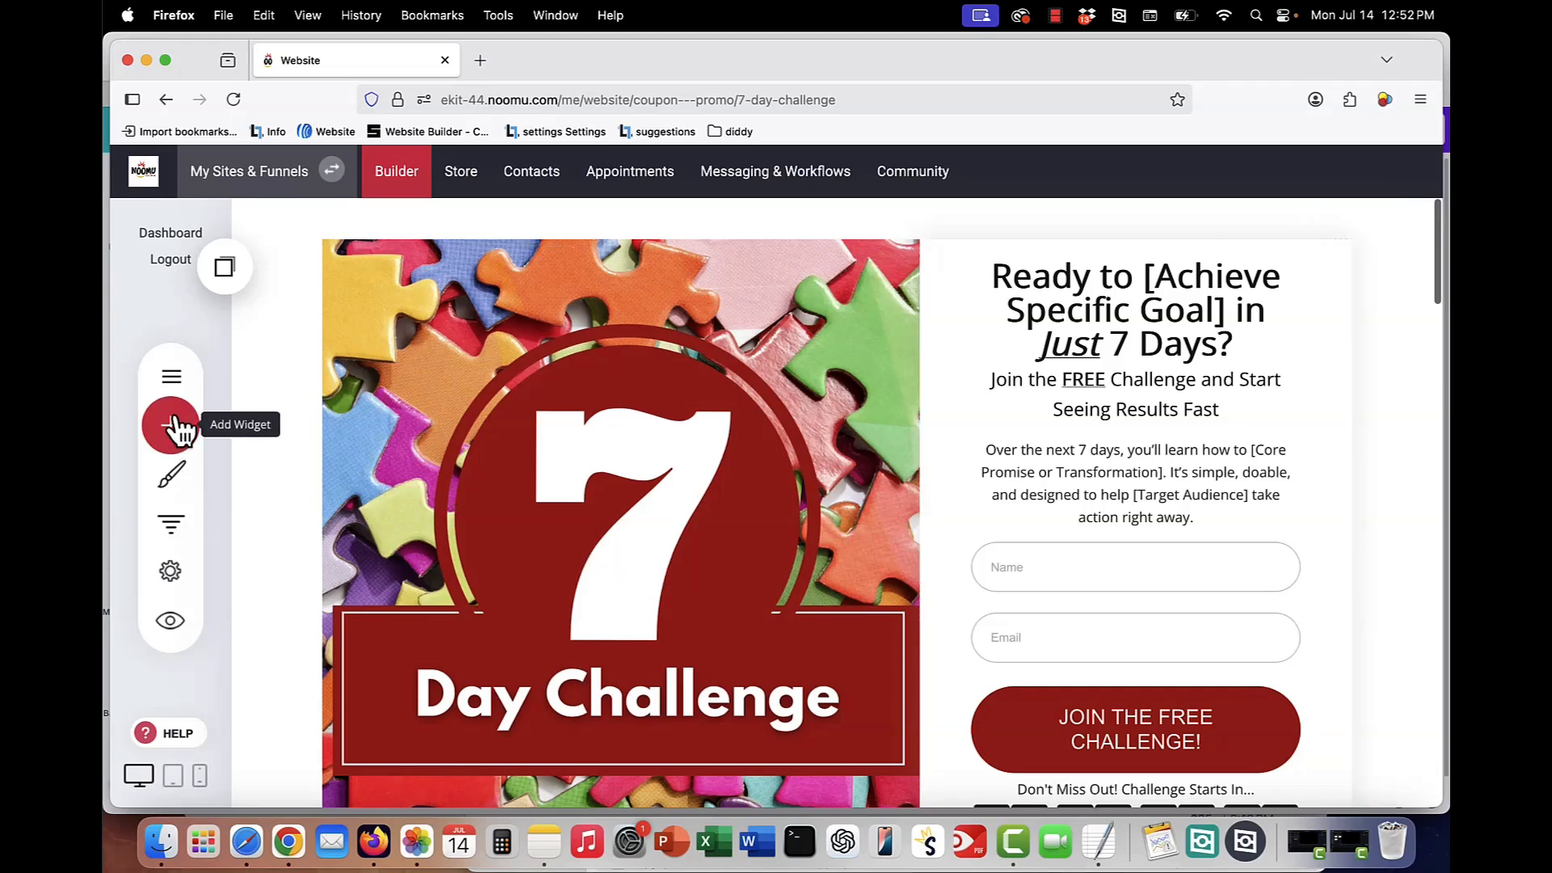
Step: Open the "Congratulations! You're In..." page and view the funnel's steps overview
{"action": "left_click", "coordinate": [169, 383]}
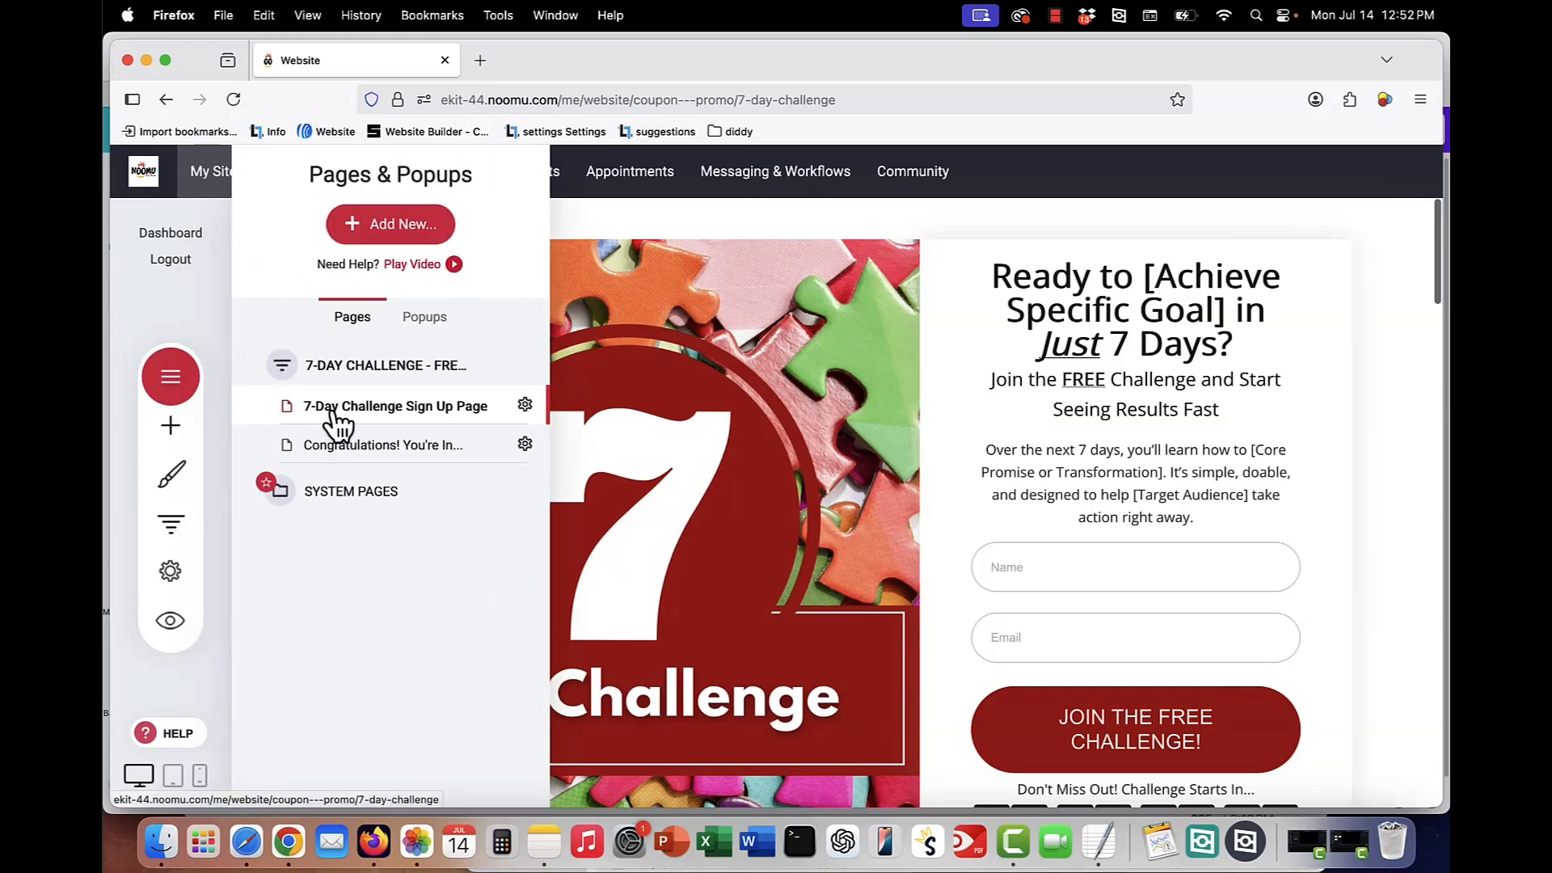
{"action": "left_click", "coordinate": [346, 450]}
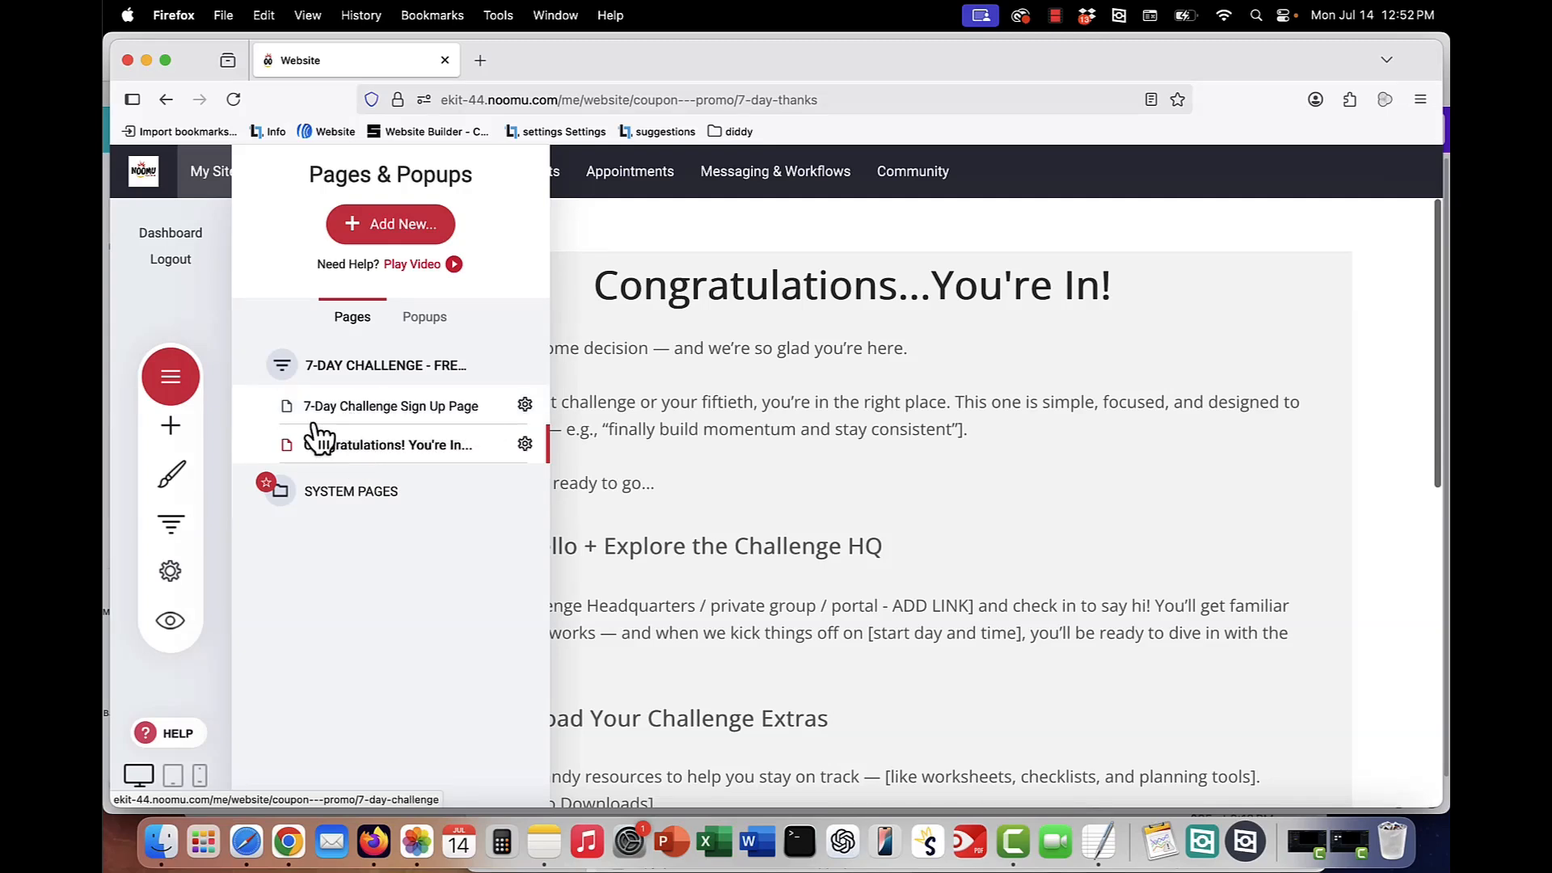
{"action": "left_click", "coordinate": [171, 525]}
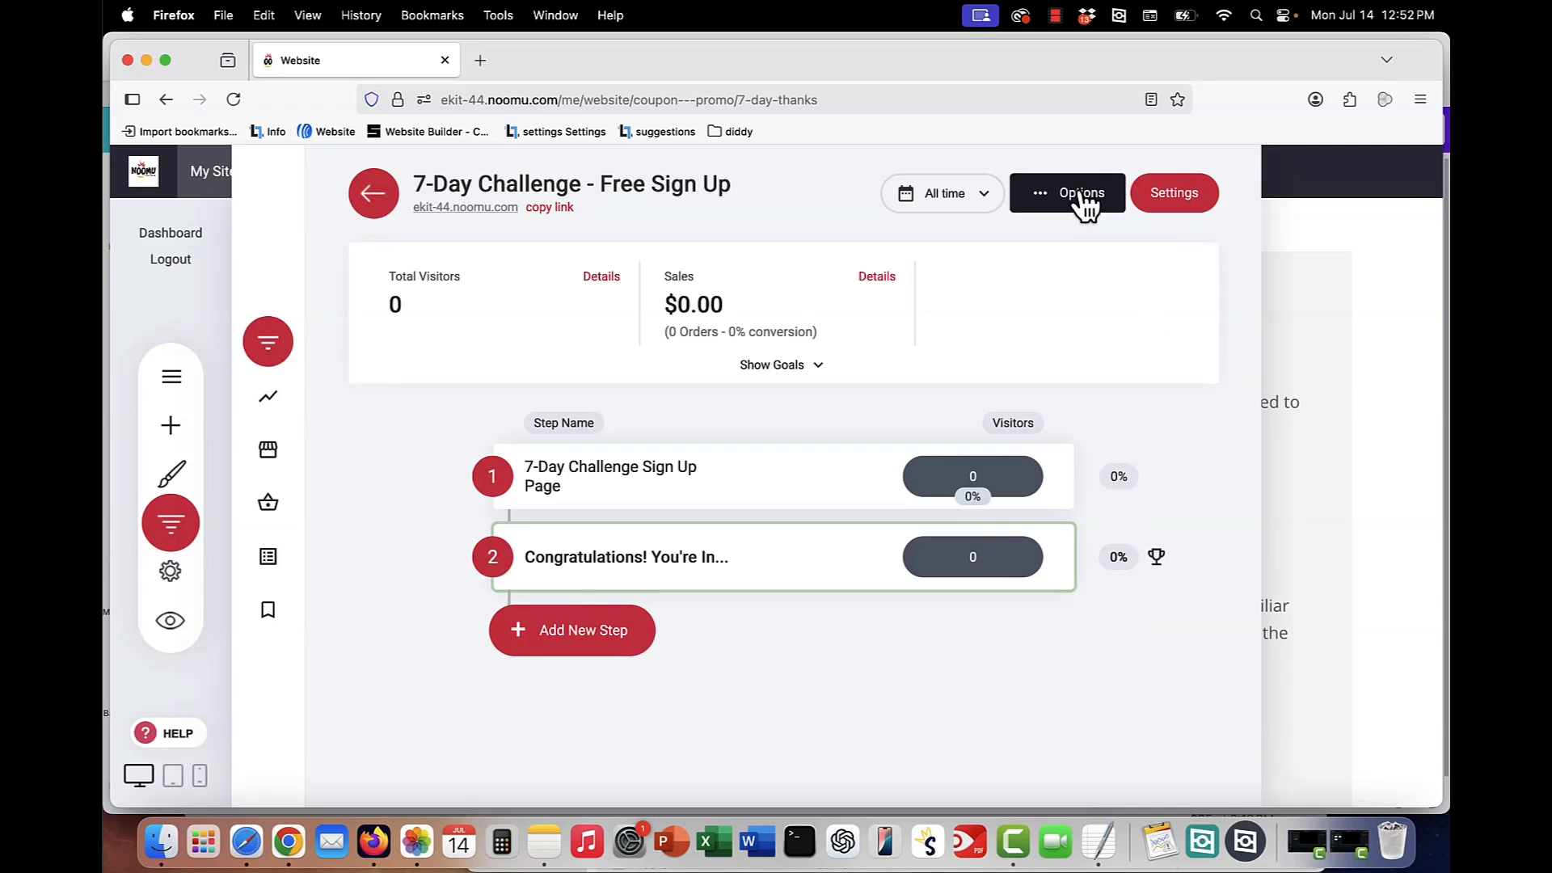
{"action": "left_click", "coordinate": [1356, 252]}
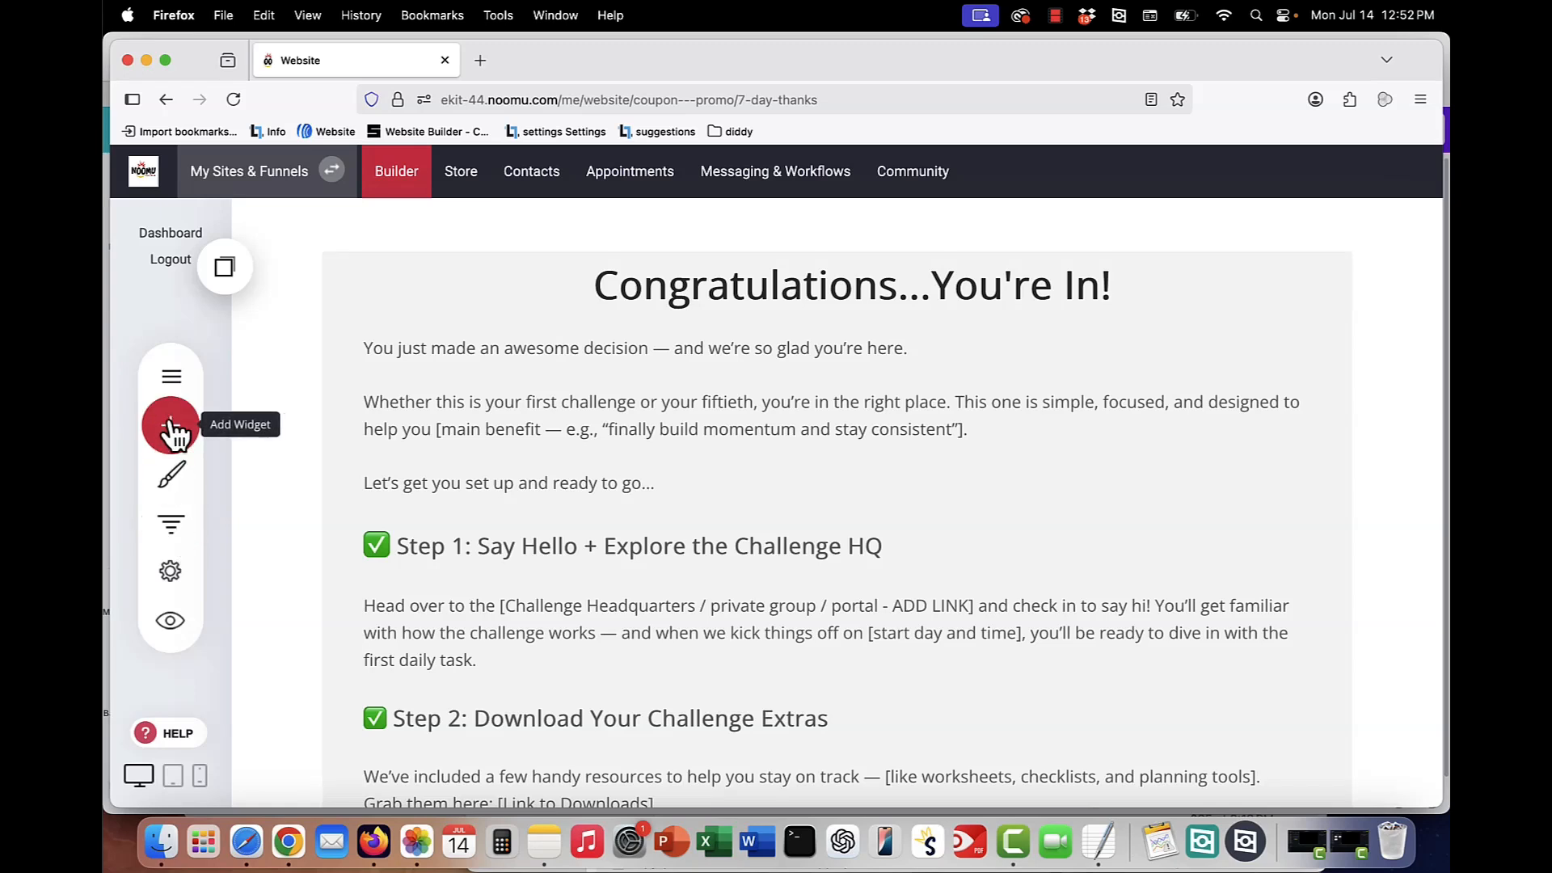
Step: Review the page info and SEO info of the 7-Day Challenge Sign Up Page without saving changes
{"action": "left_click", "coordinate": [165, 378]}
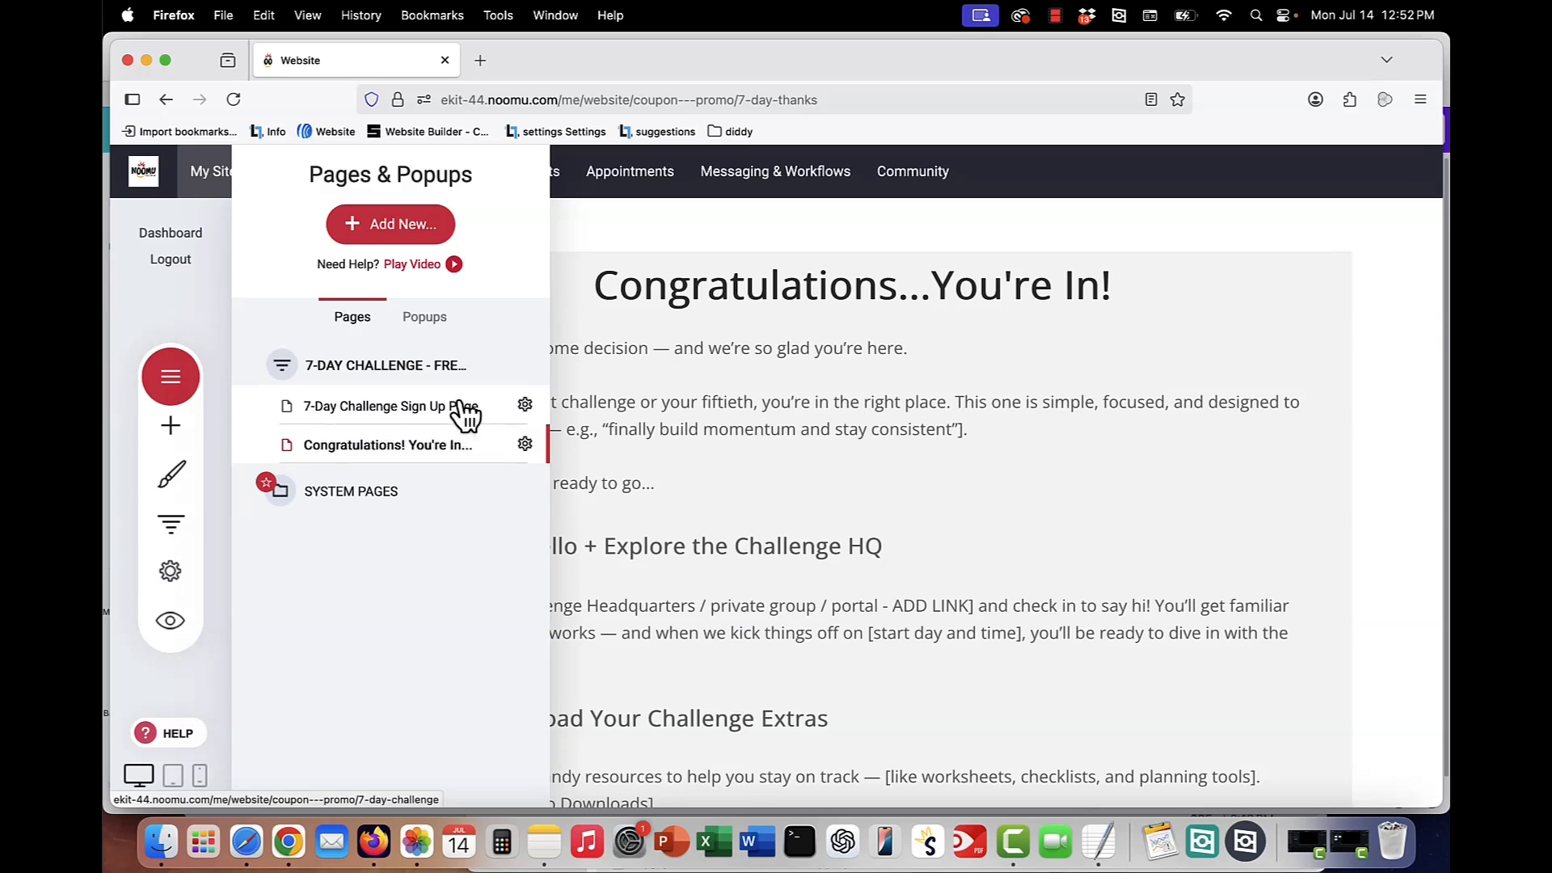
{"action": "left_click", "coordinate": [525, 405]}
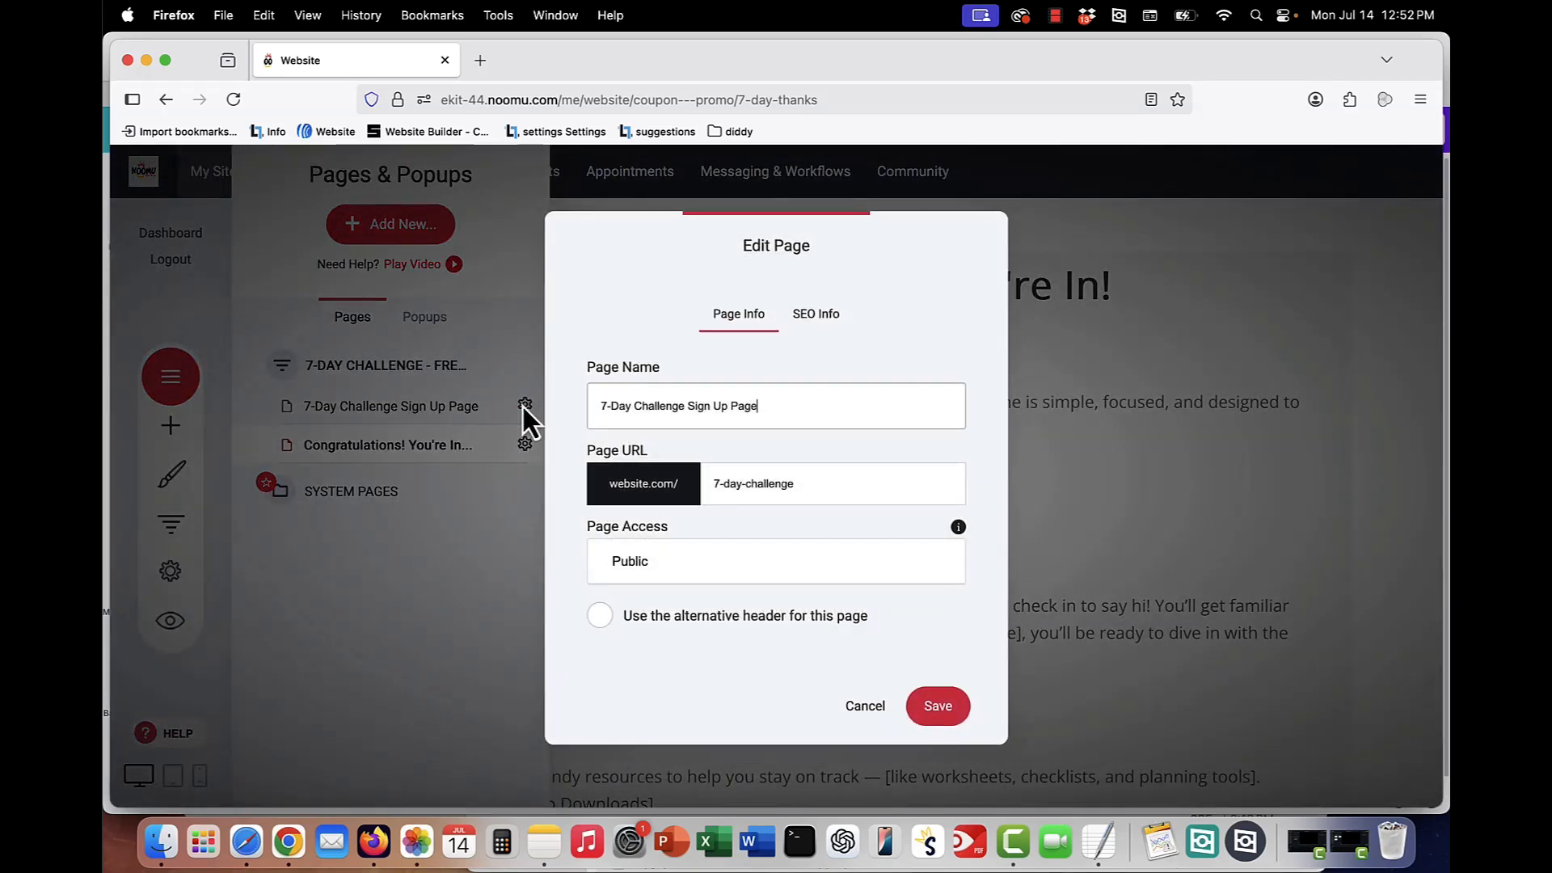
{"action": "left_click", "coordinate": [815, 316]}
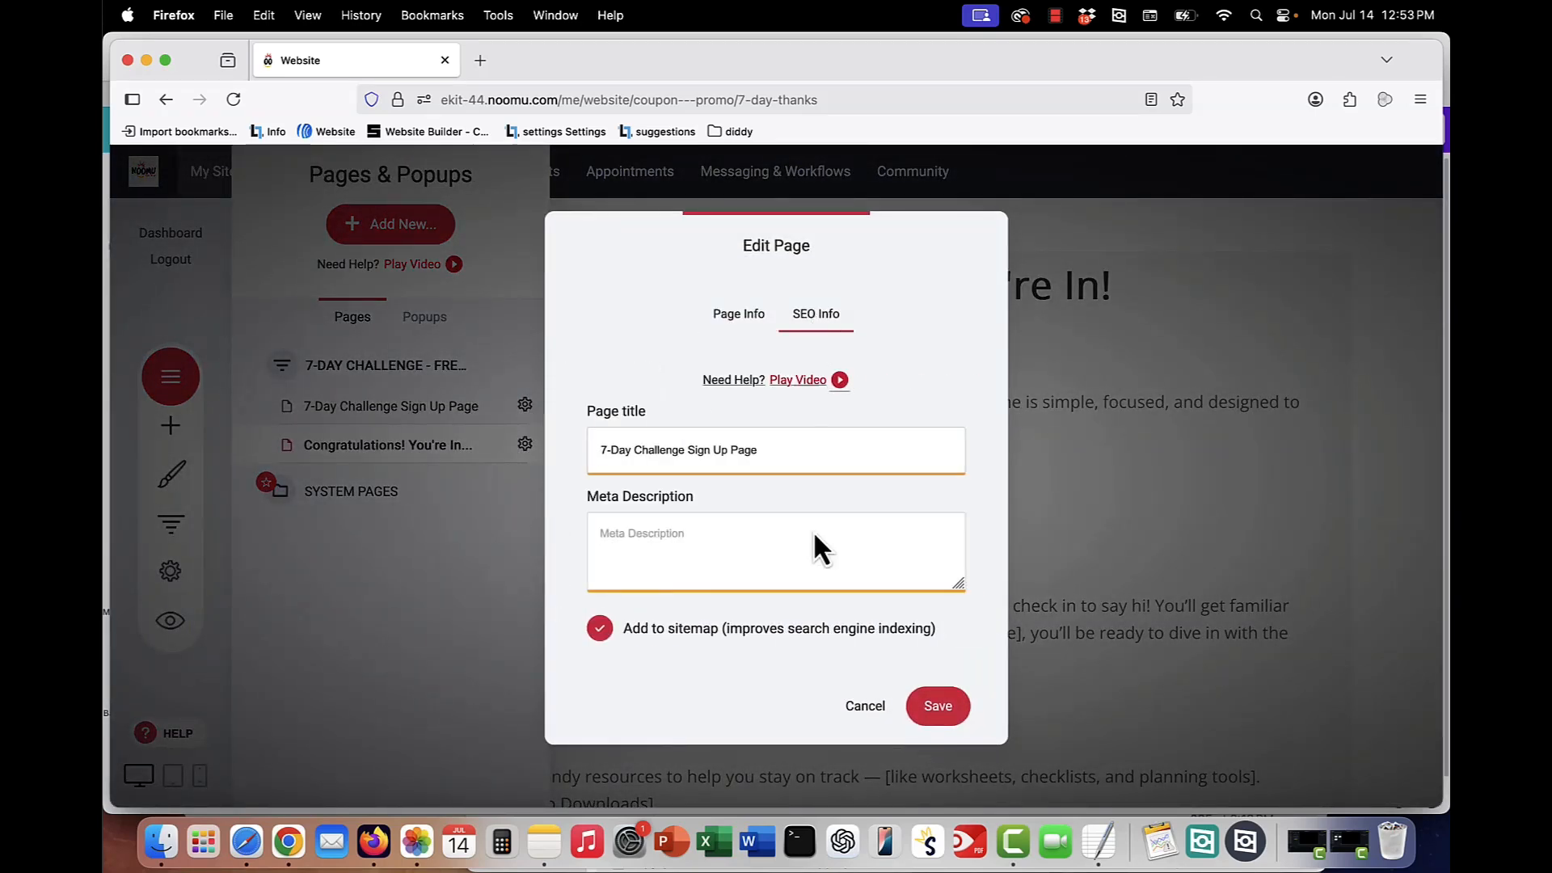
{"action": "left_click", "coordinate": [862, 711]}
Step: Open the 7-Day Challenge Sign Up Page in the builder and show its hero block
{"action": "left_click", "coordinate": [396, 408]}
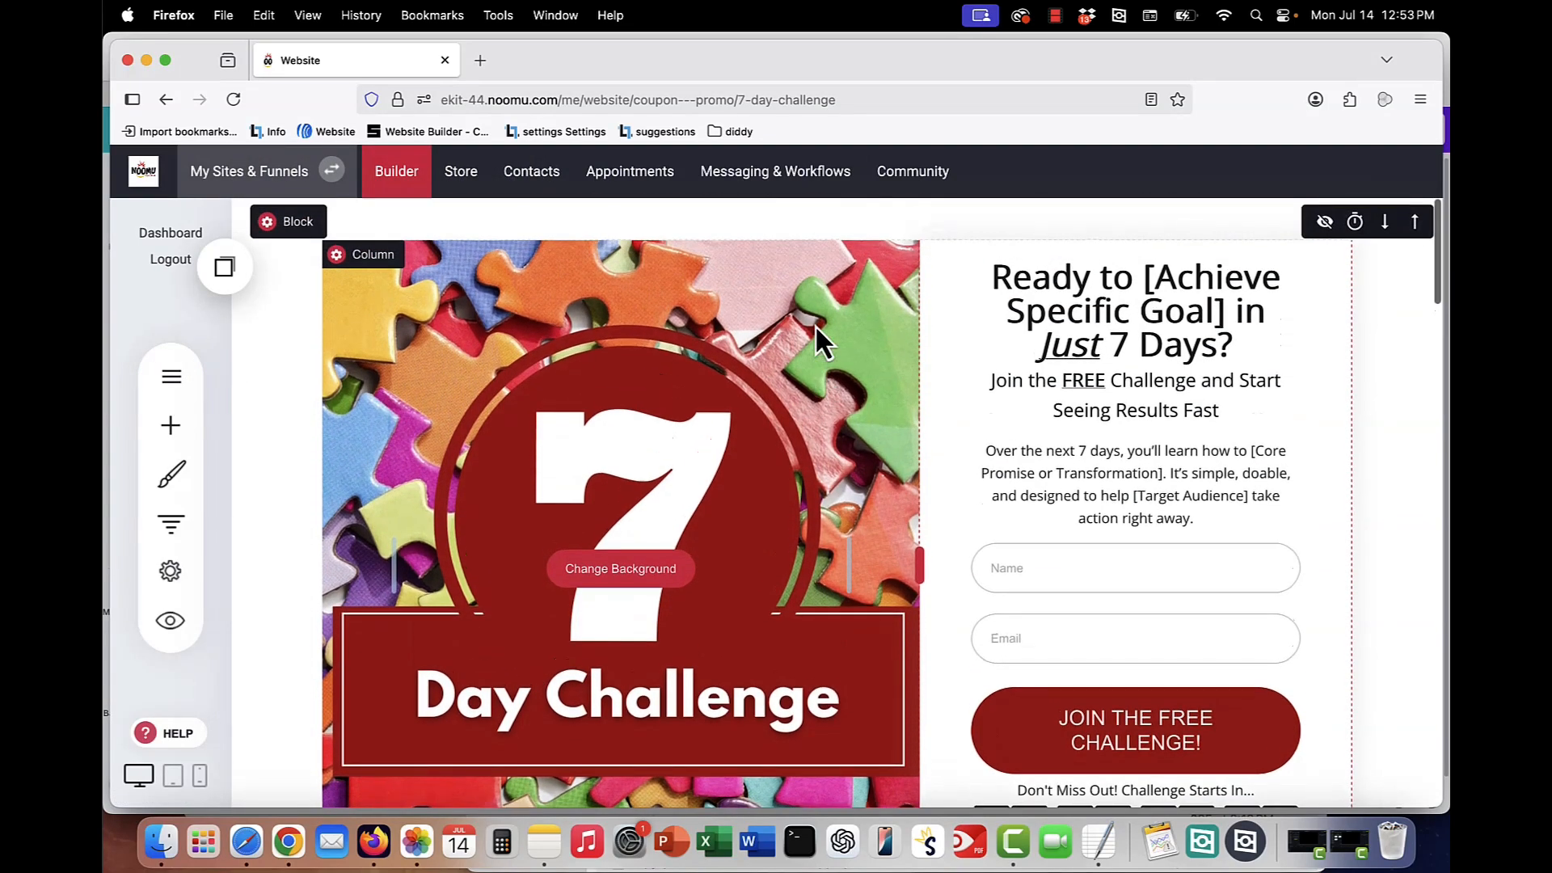
{"action": "scroll", "coordinate": [815, 326], "scroll_direction": "down", "scroll_amount": 2}
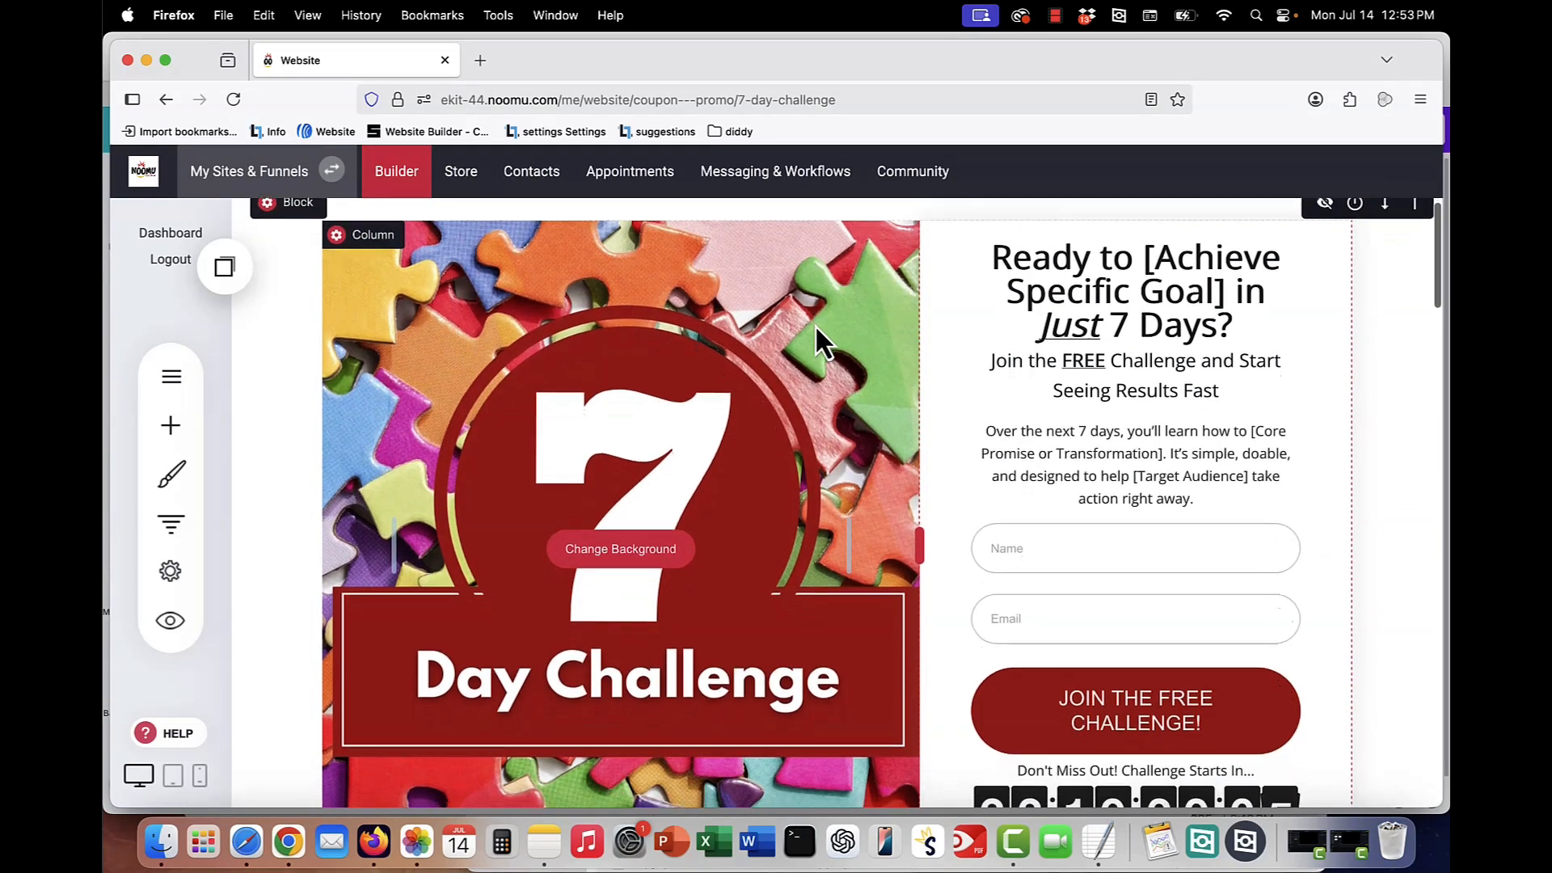
{"action": "scroll", "coordinate": [664, 353], "scroll_direction": "up", "scroll_amount": 2}
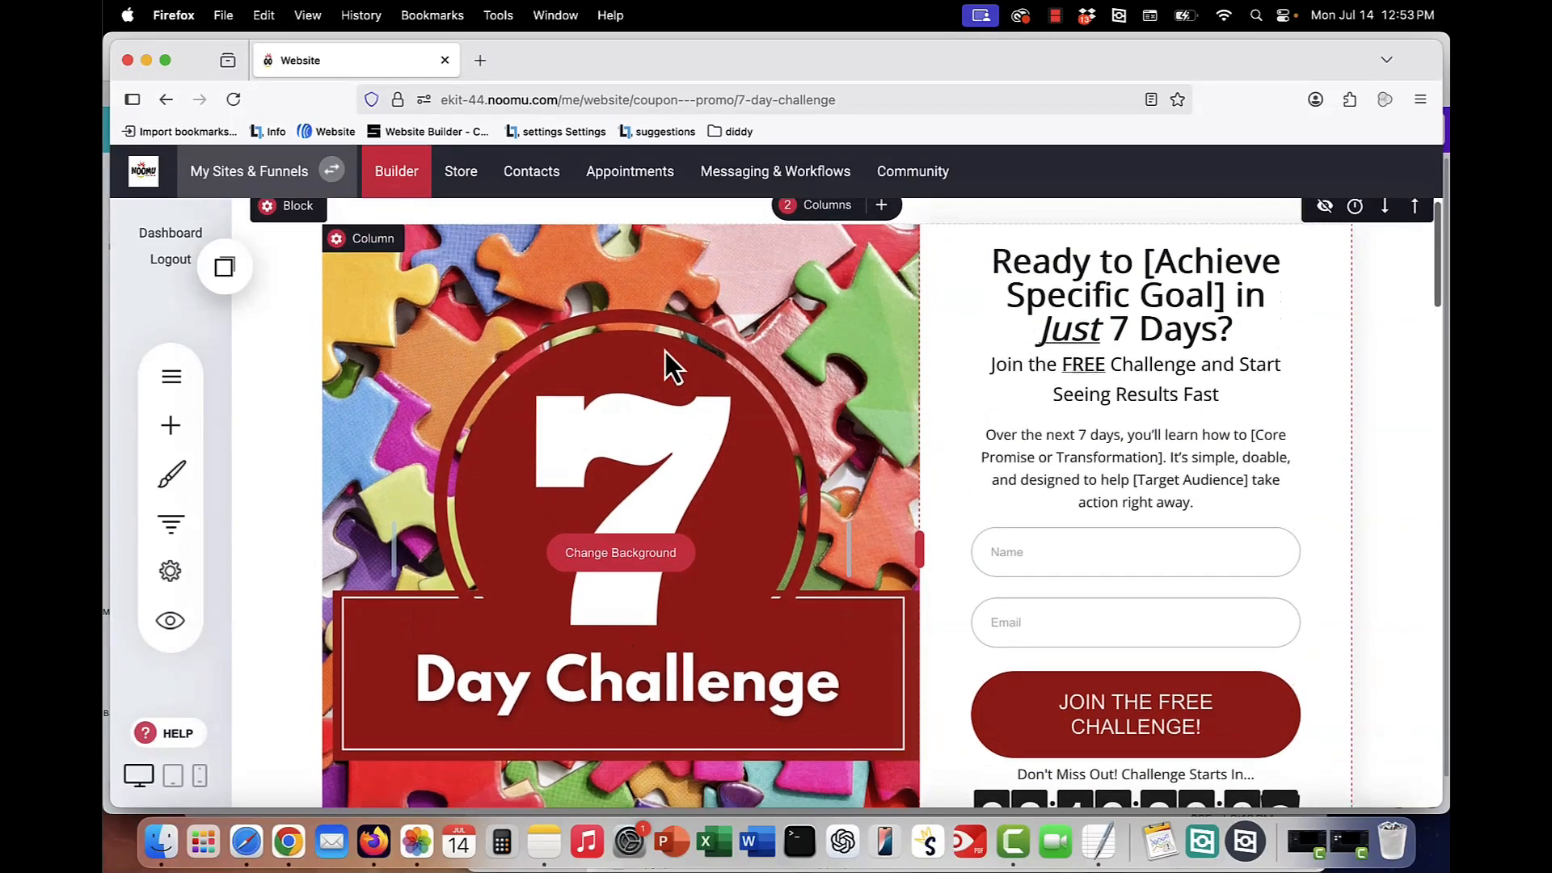
{"action": "scroll", "coordinate": [665, 354], "scroll_direction": "down", "scroll_amount": 1}
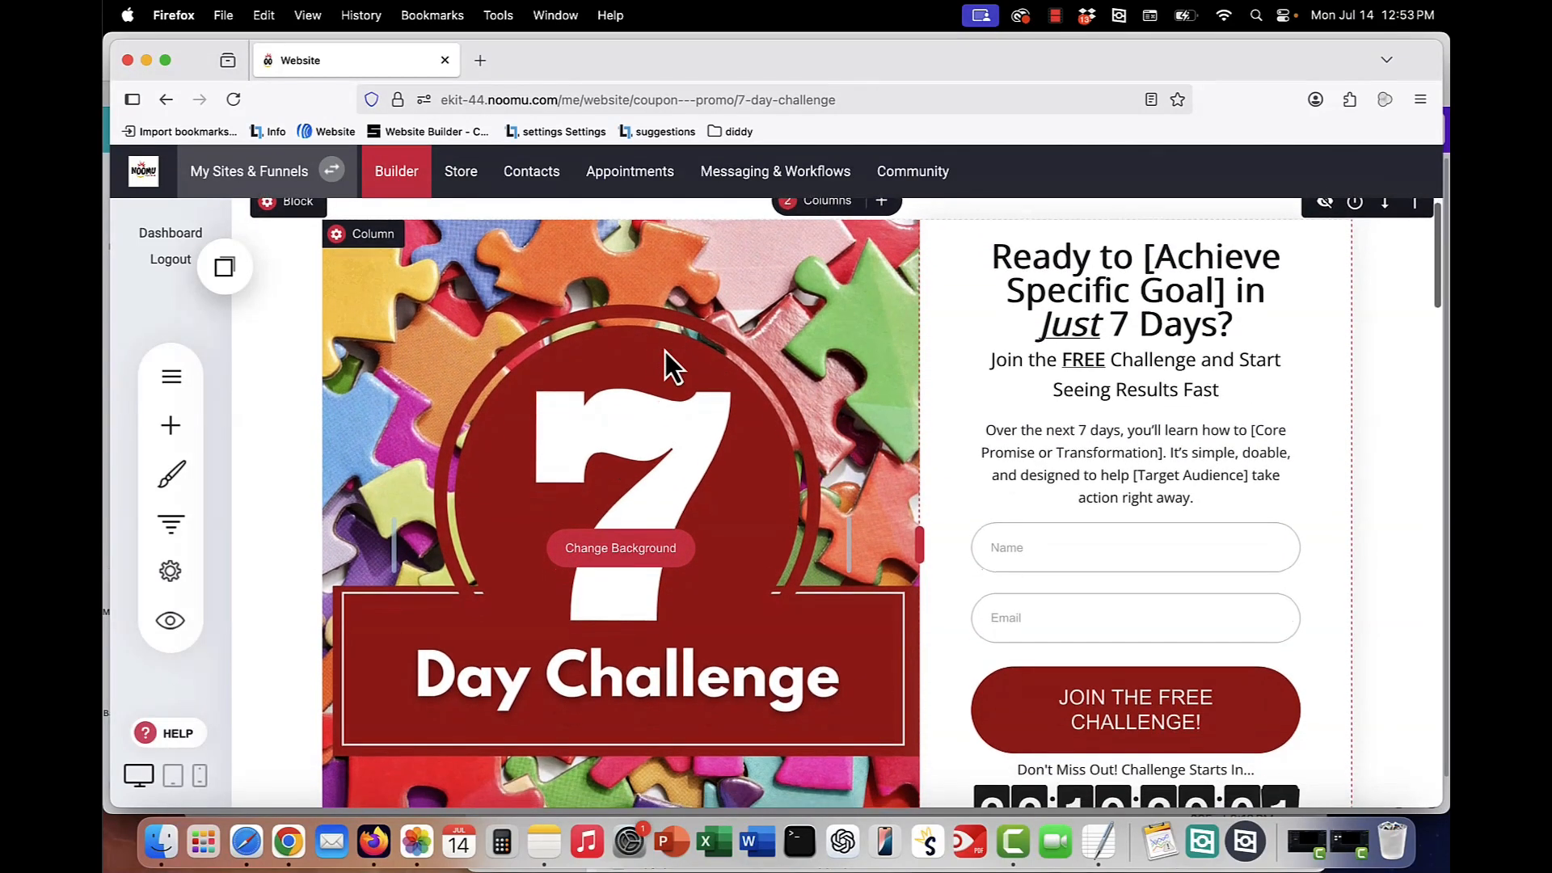
Step: Inspect the 7 Day Challenge image column's background settings and the image directory without replacing the picture
{"action": "left_click", "coordinate": [614, 533]}
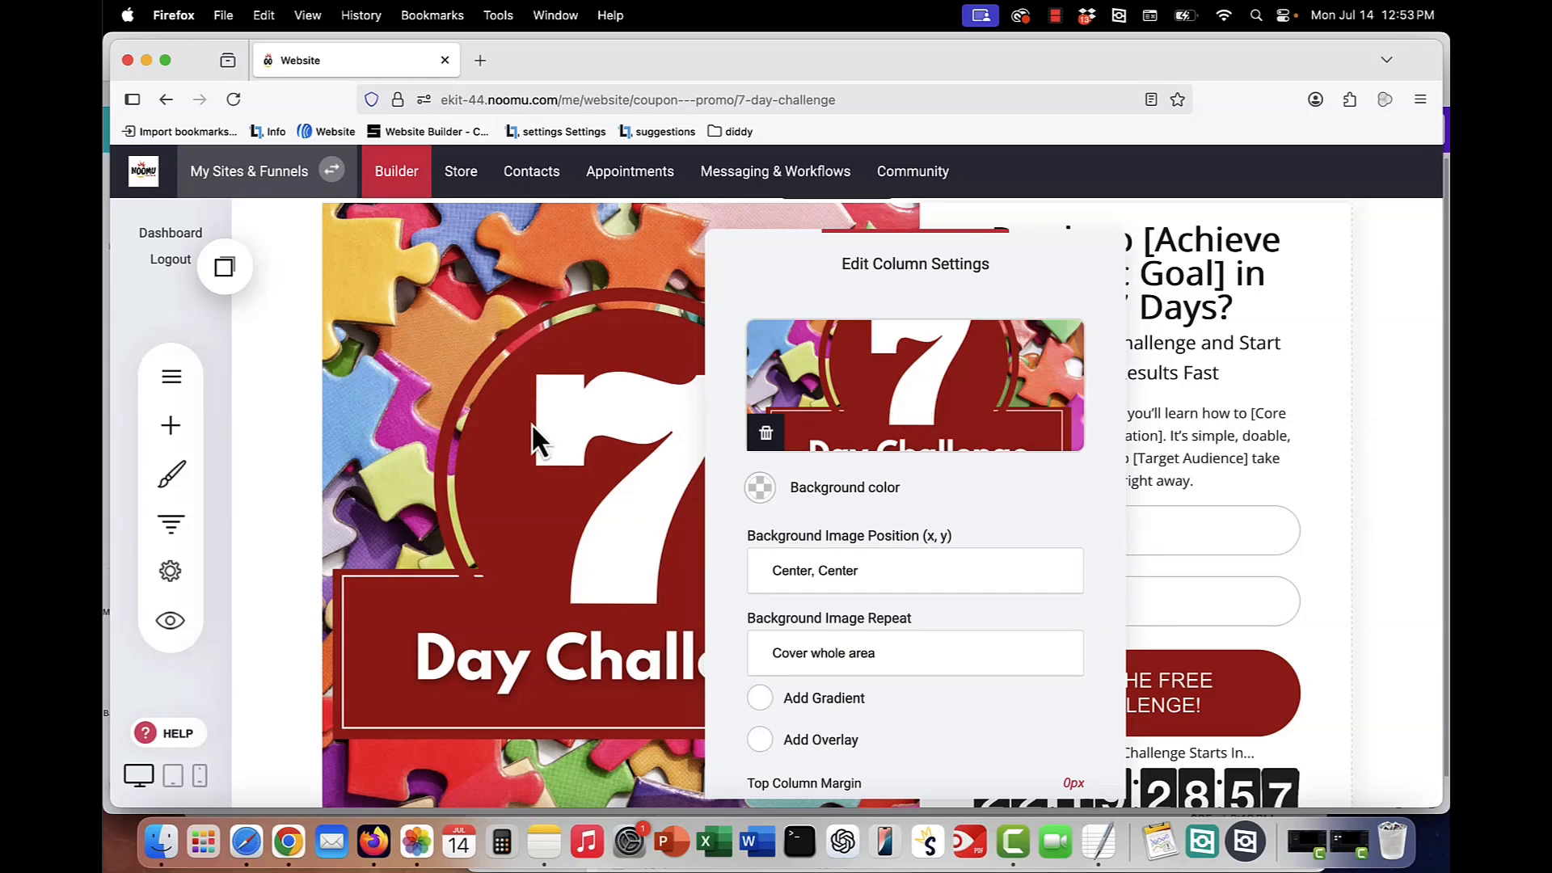
{"action": "left_click", "coordinate": [988, 409]}
{"action": "left_click", "coordinate": [361, 722]}
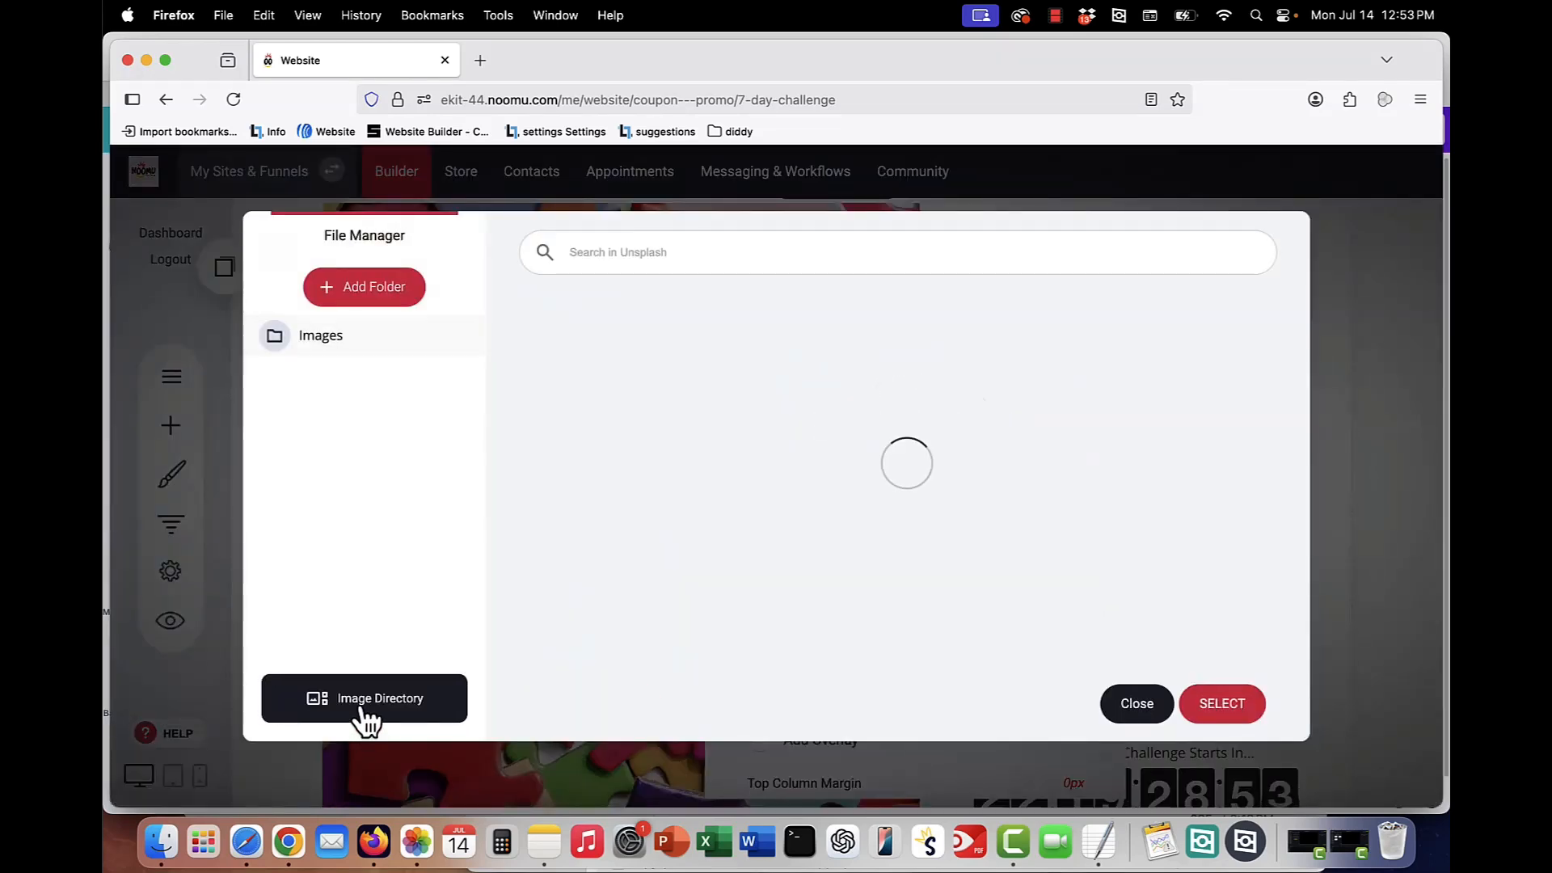
{"action": "left_click", "coordinate": [1140, 710]}
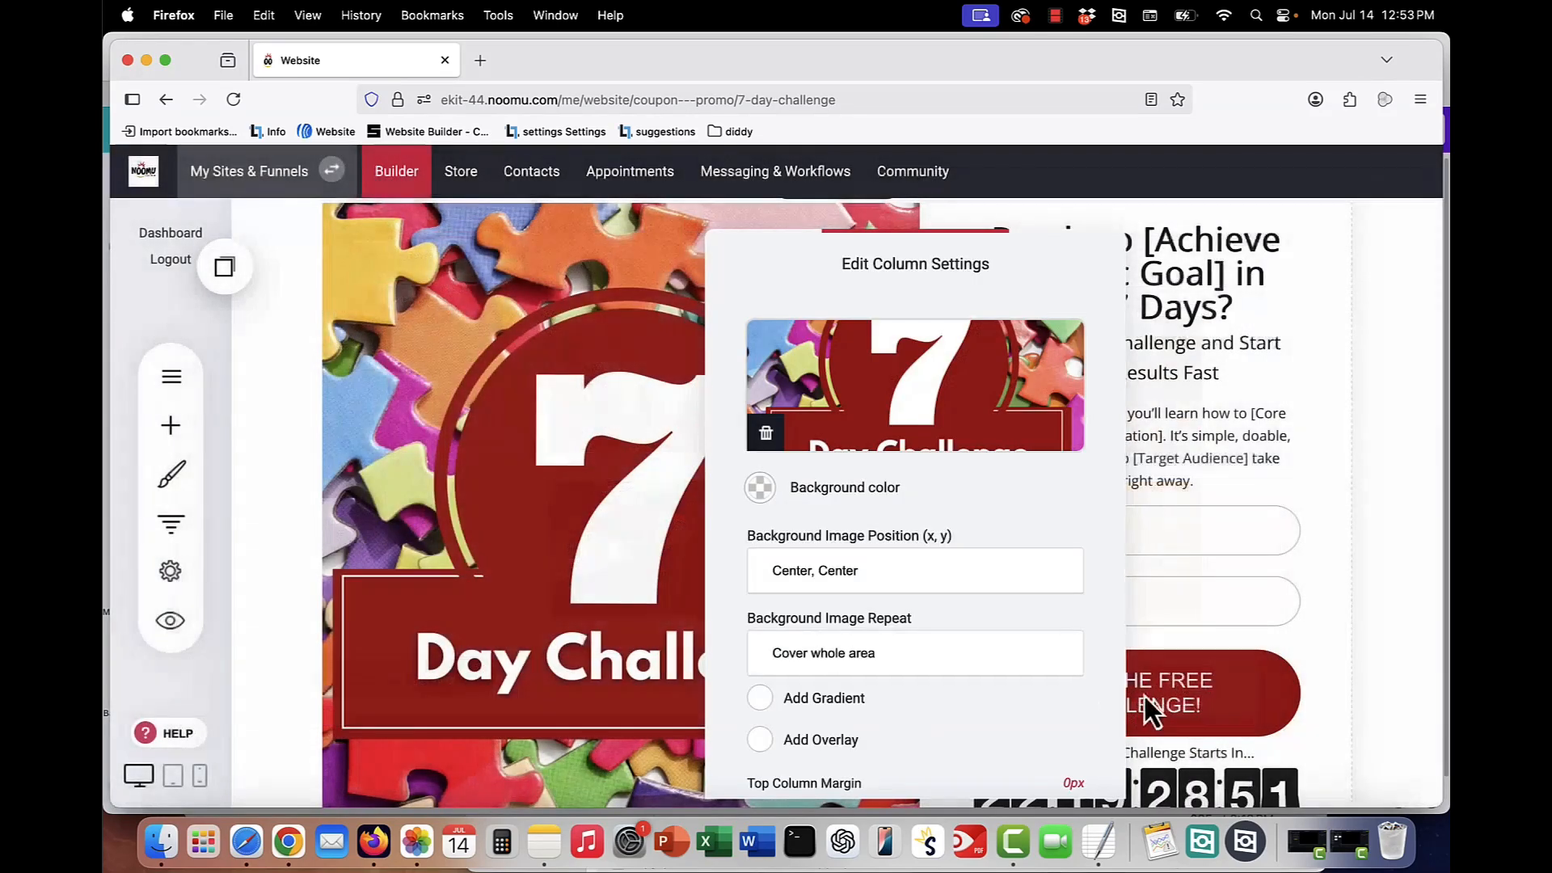
{"action": "left_click", "coordinate": [1214, 414]}
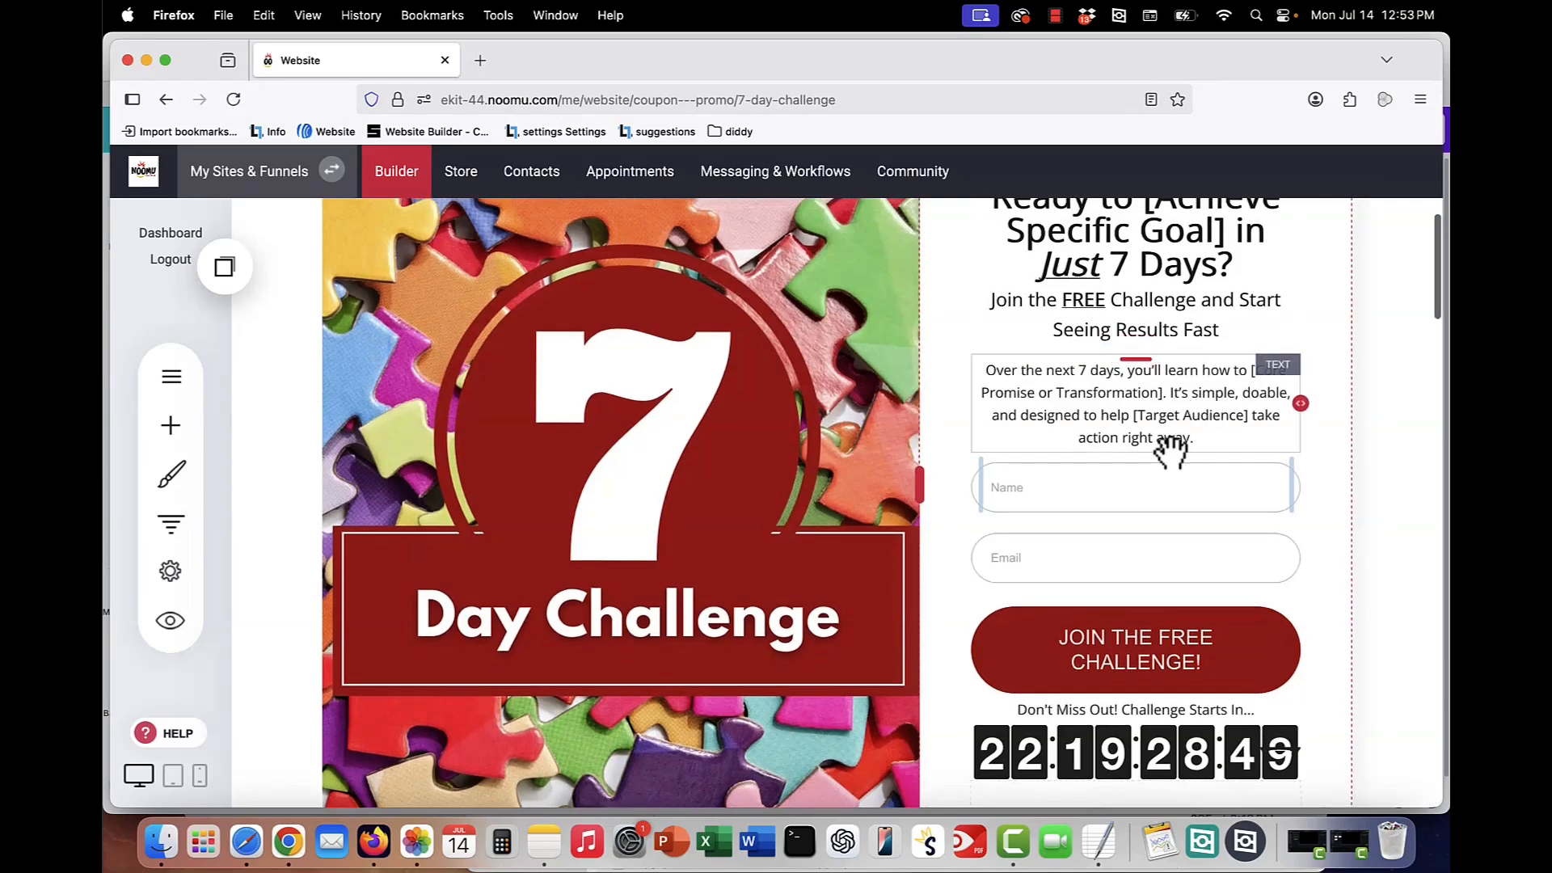
Step: Hide the "Feedback from Past Challenge Participants" heading block and the testimonials block beneath it from the live site
{"action": "scroll", "coordinate": [1171, 448], "scroll_direction": "down", "scroll_amount": 3}
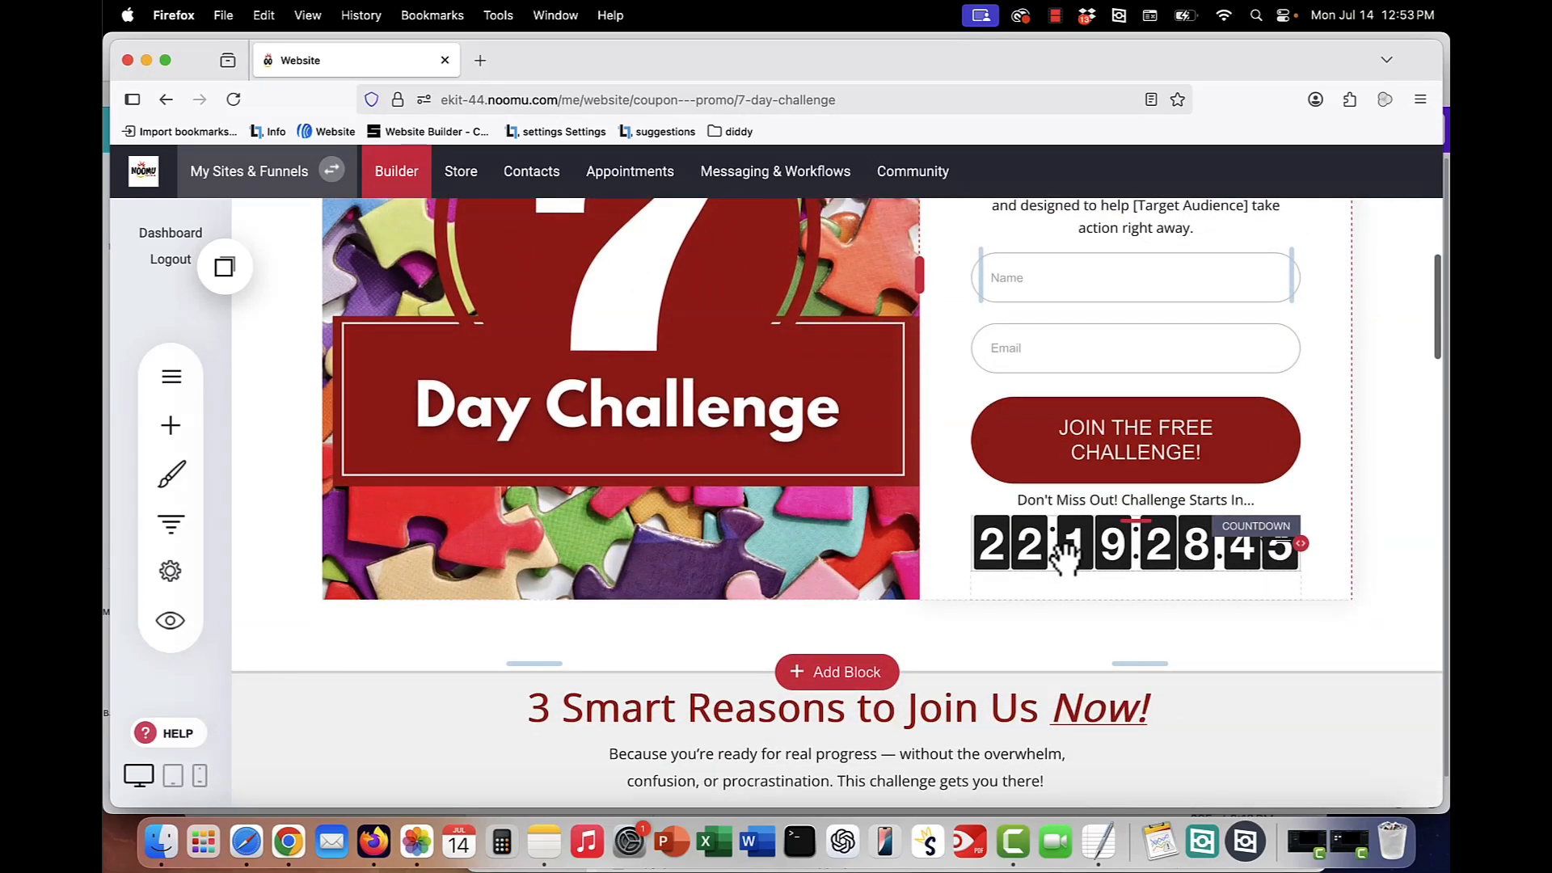
{"action": "scroll", "coordinate": [1067, 558], "scroll_direction": "down", "scroll_amount": 1}
{"action": "scroll", "coordinate": [1067, 557], "scroll_direction": "down", "scroll_amount": 6}
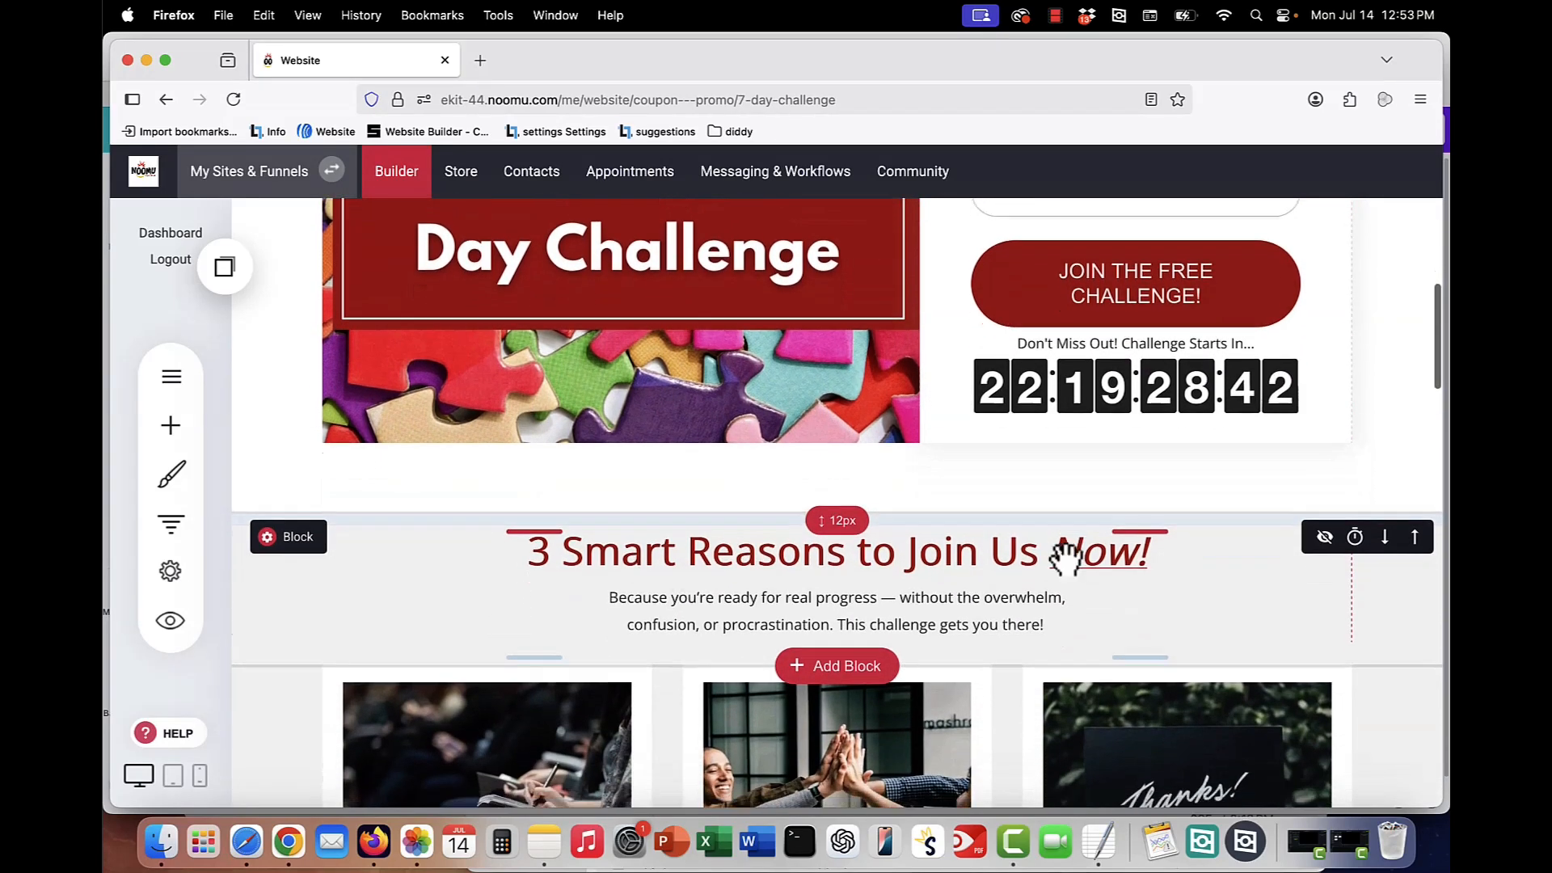
{"action": "scroll", "coordinate": [1066, 558], "scroll_direction": "down", "scroll_amount": 1}
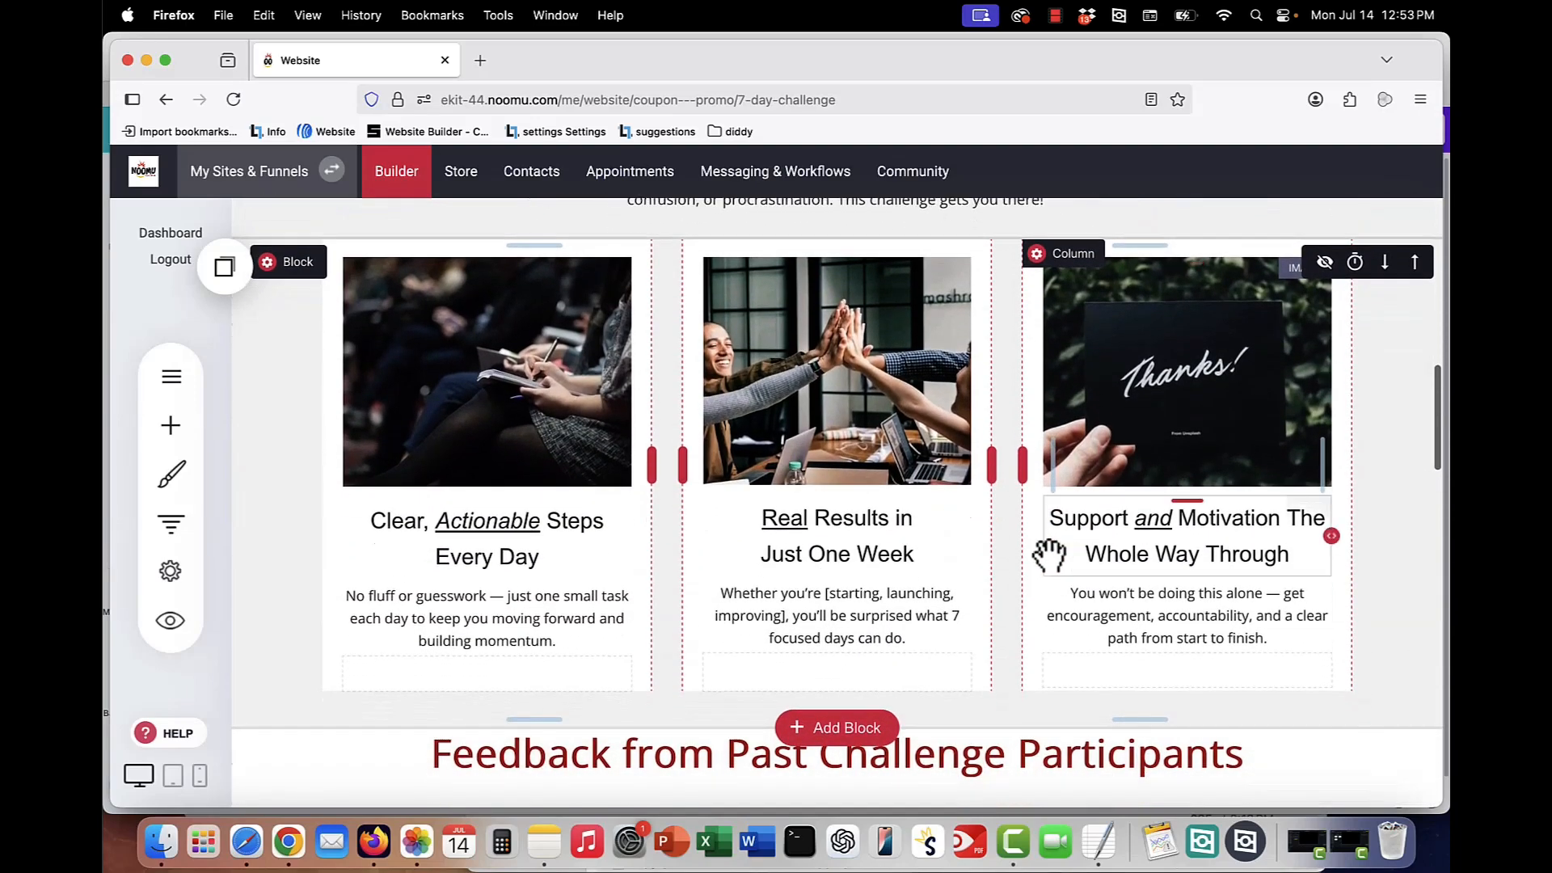
{"action": "scroll", "coordinate": [1210, 360], "scroll_direction": "down", "scroll_amount": 6}
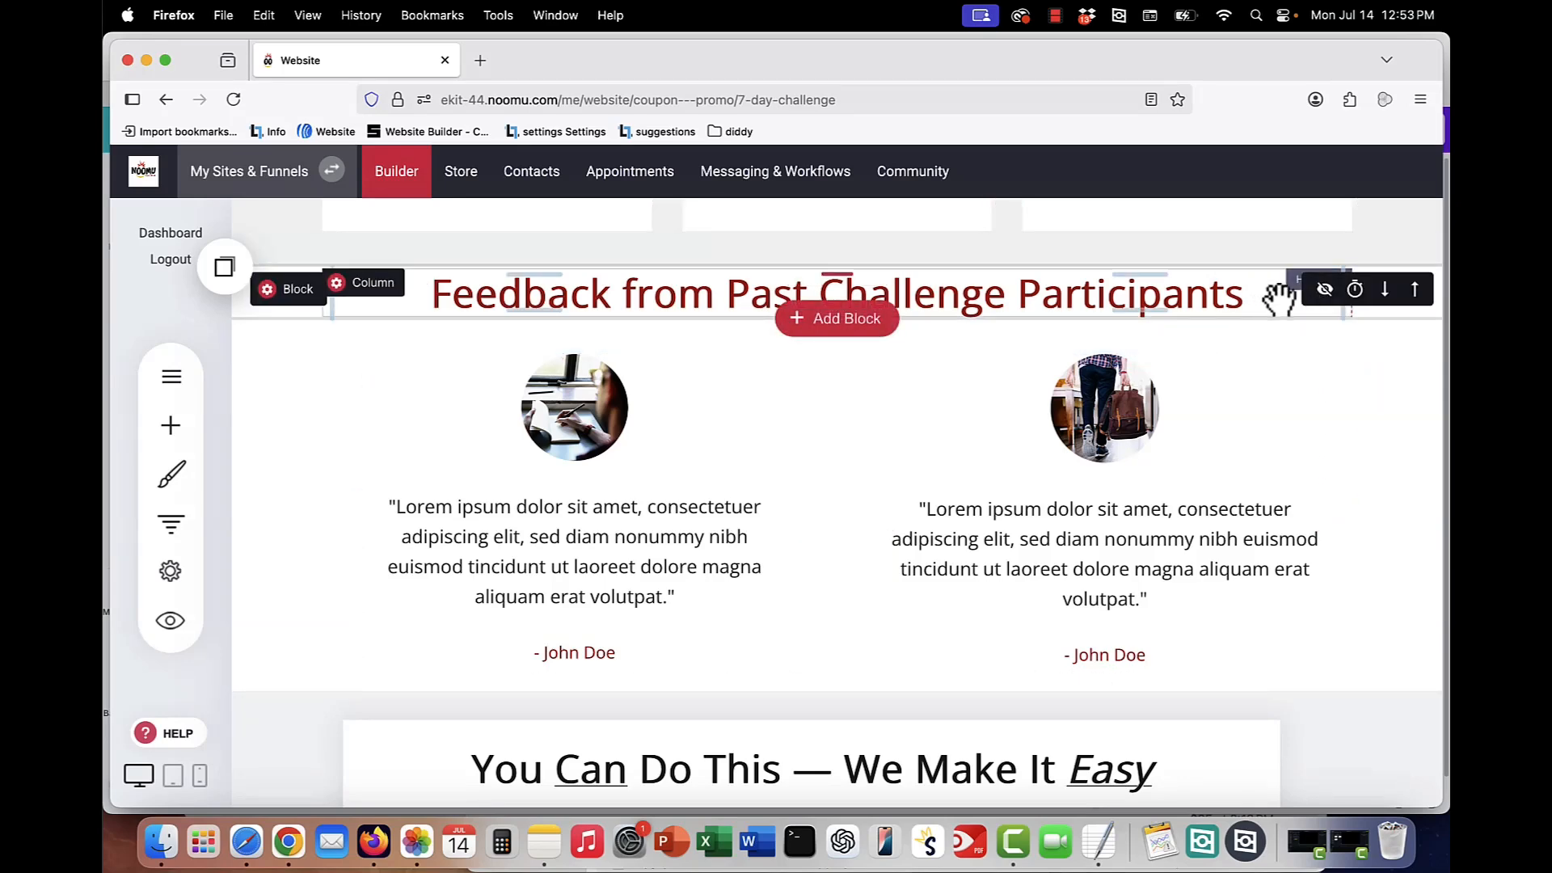
{"action": "left_click", "coordinate": [1326, 291]}
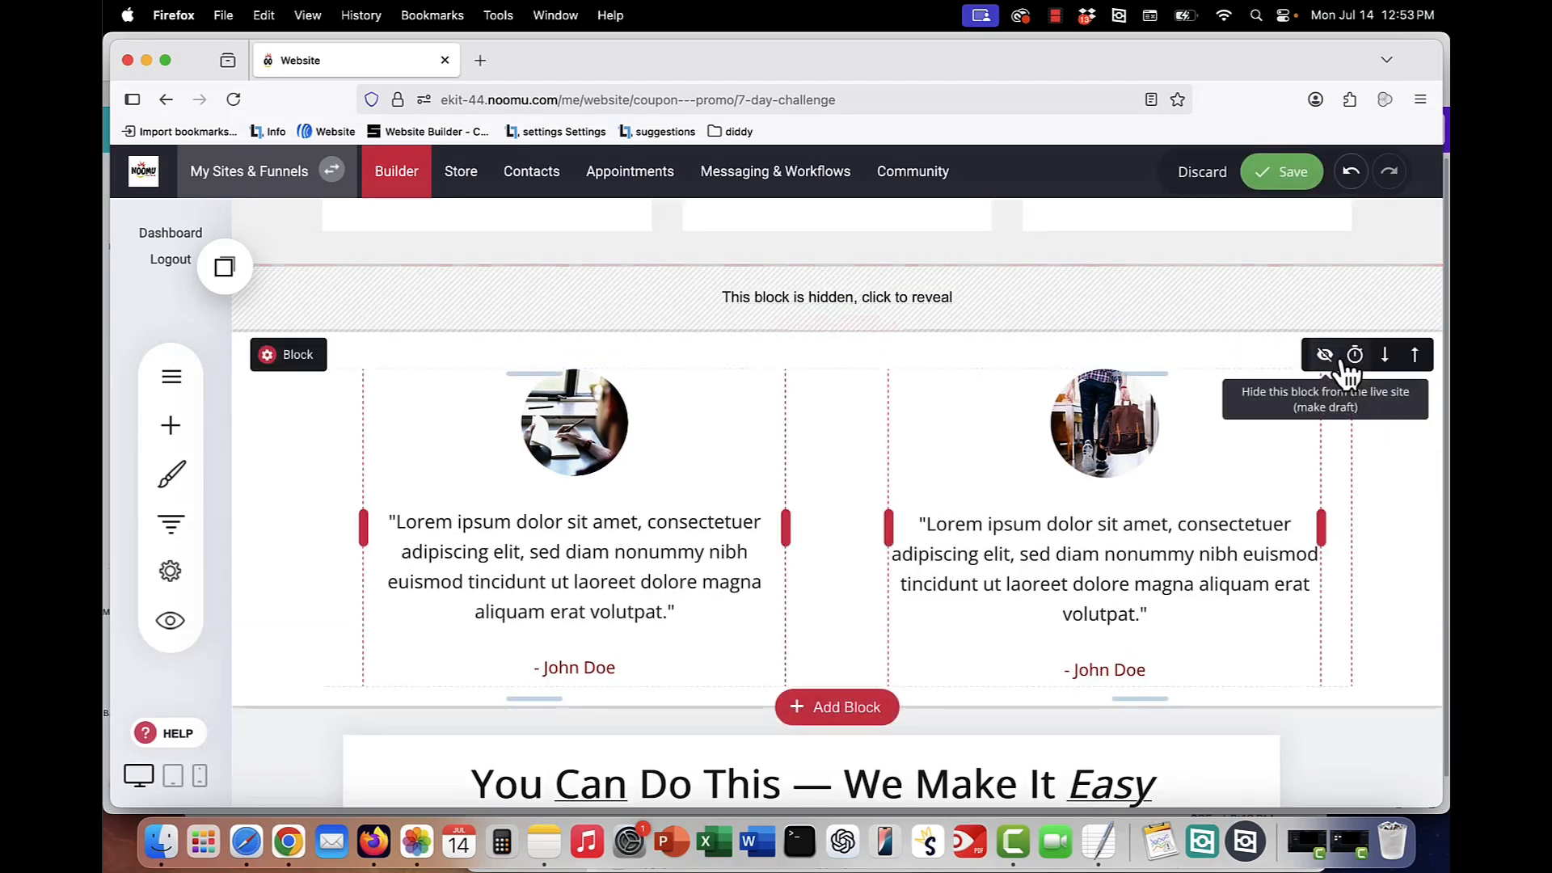
{"action": "left_click", "coordinate": [1323, 354]}
Step: Examine the remaining page copy from "You Can Do This" down to the second sign-up form and countdown
{"action": "scroll", "coordinate": [1338, 370], "scroll_direction": "down", "scroll_amount": 1}
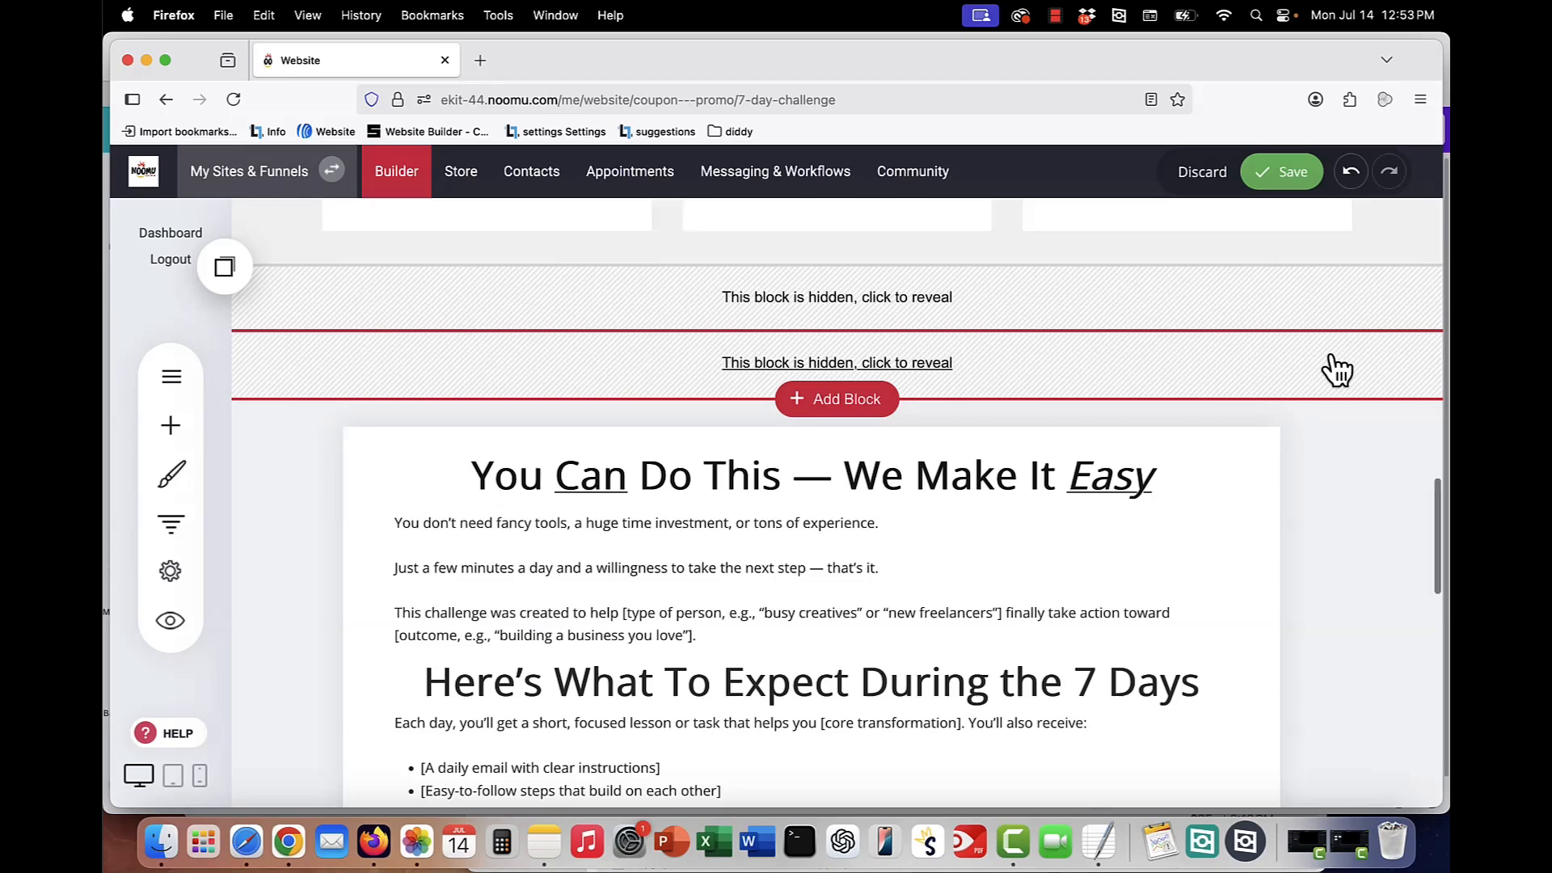
{"action": "scroll", "coordinate": [1338, 370], "scroll_direction": "down", "scroll_amount": 7}
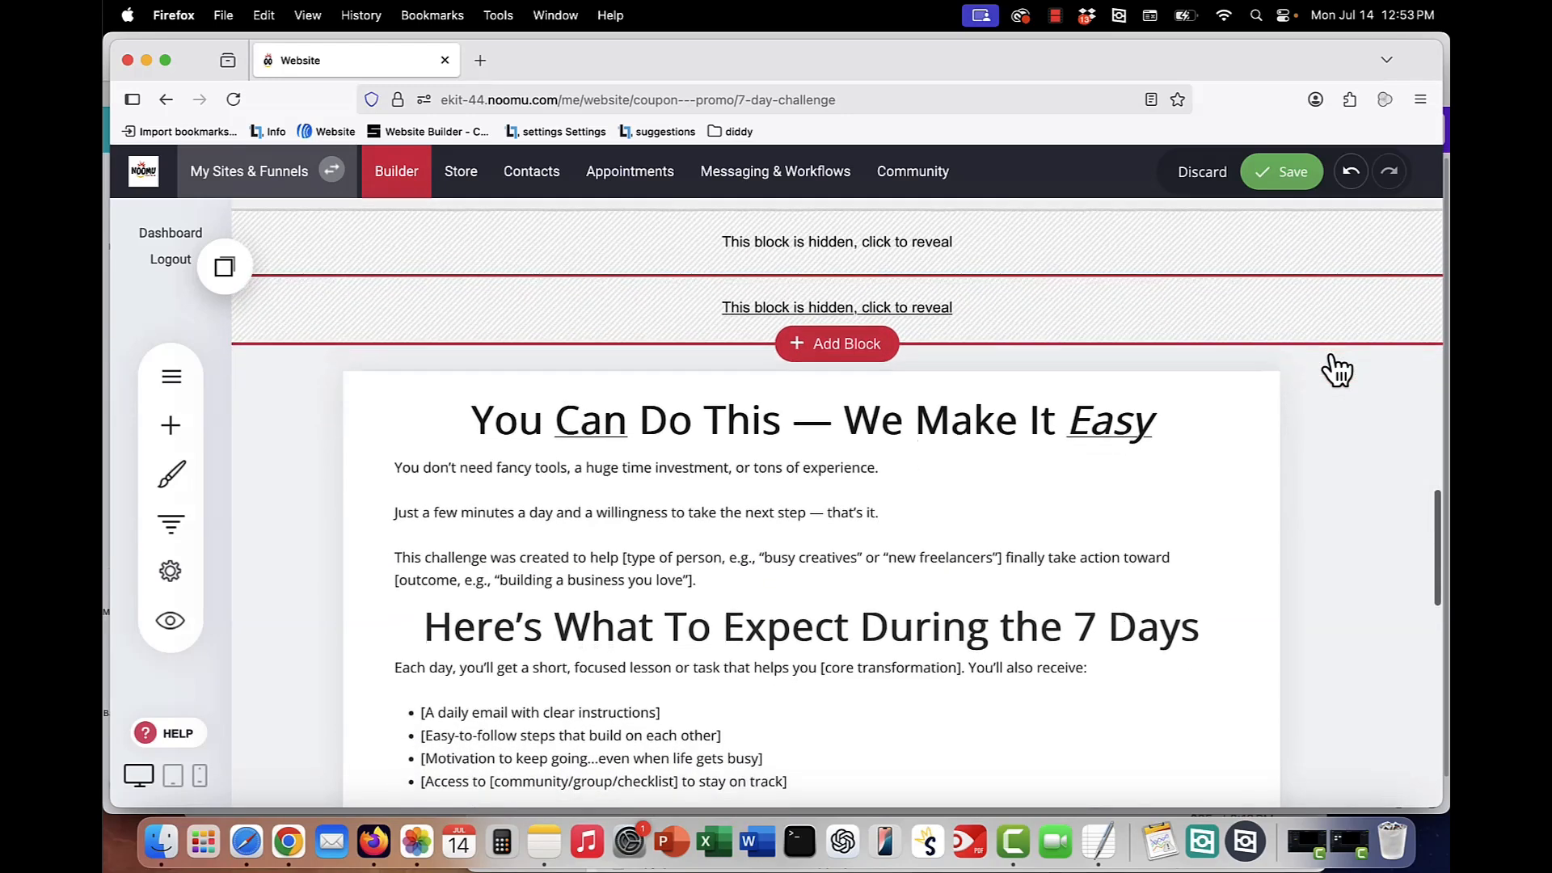
{"action": "scroll", "coordinate": [1335, 353], "scroll_direction": "down", "scroll_amount": 4}
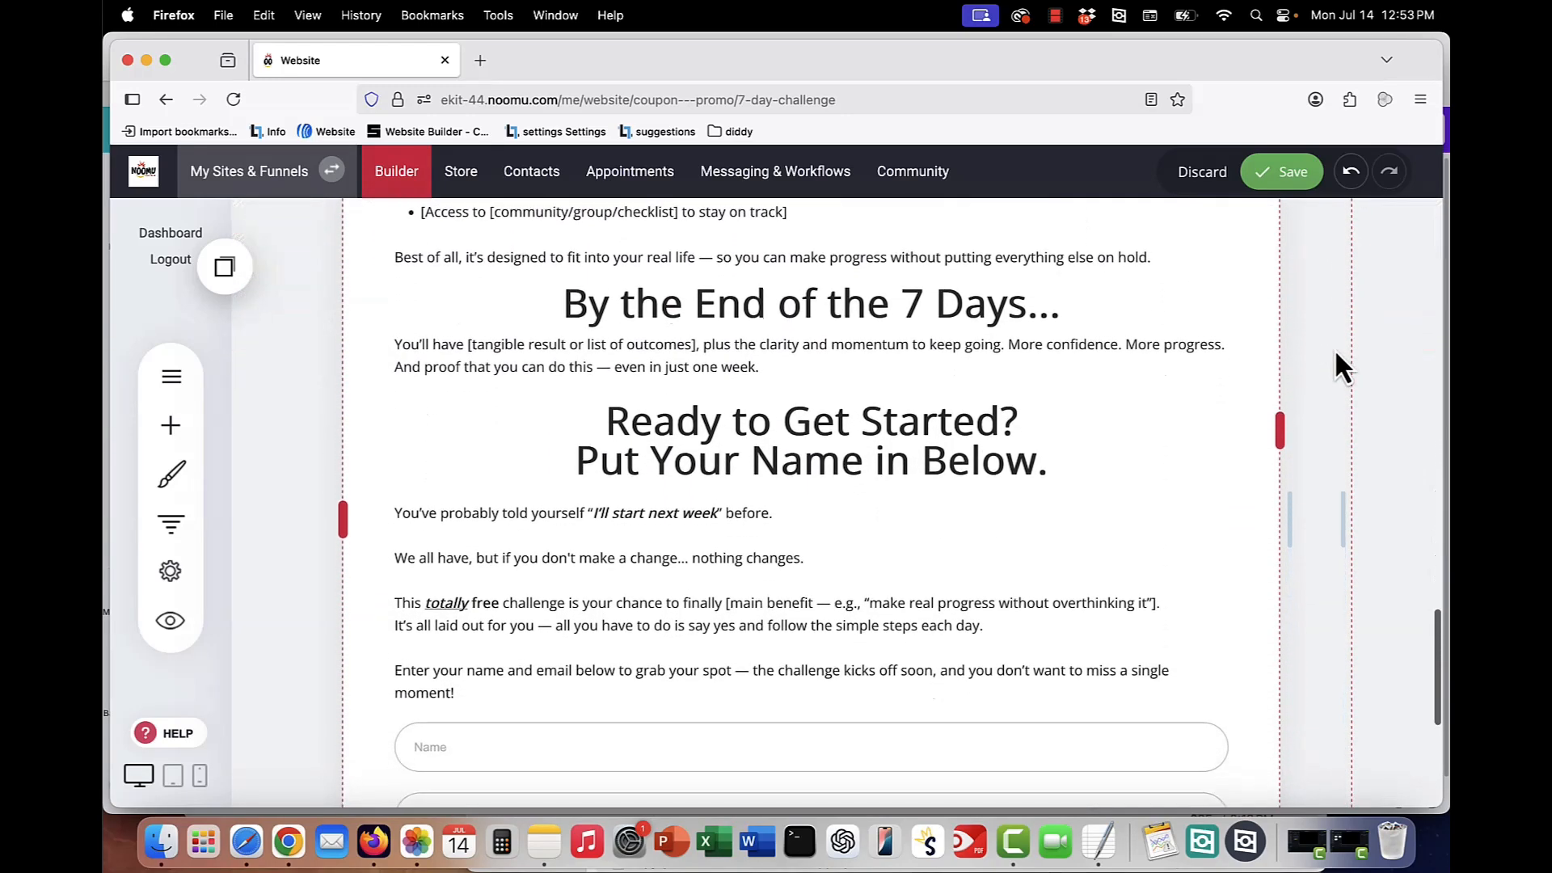
{"action": "scroll", "coordinate": [1335, 354], "scroll_direction": "down", "scroll_amount": 1}
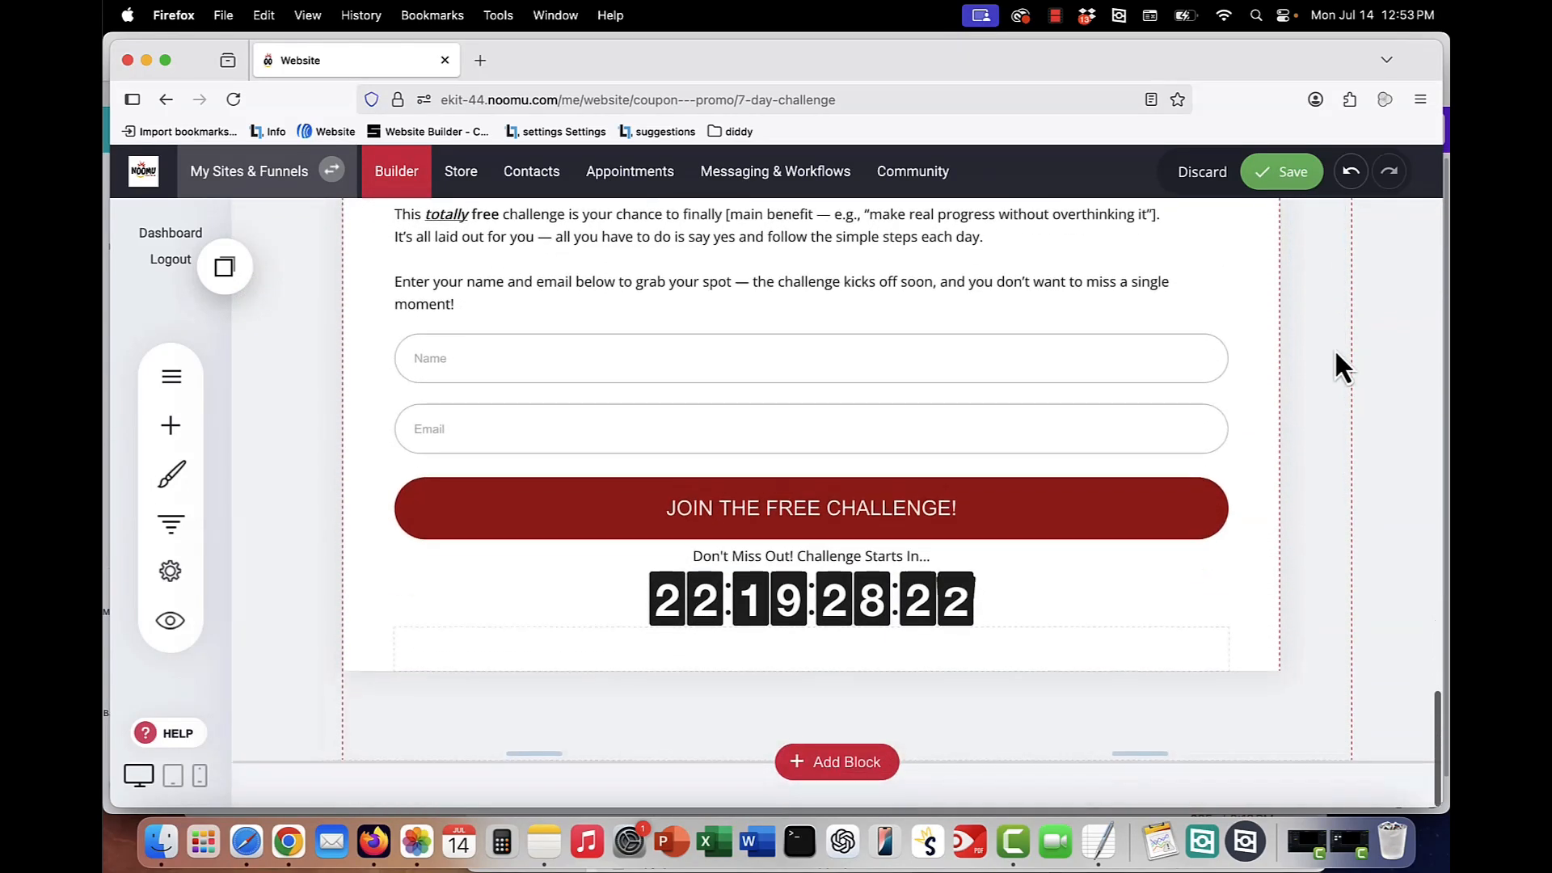
{"action": "scroll", "coordinate": [1336, 353], "scroll_direction": "up", "scroll_amount": 7}
{"action": "scroll", "coordinate": [1334, 349], "scroll_direction": "up", "scroll_amount": 15}
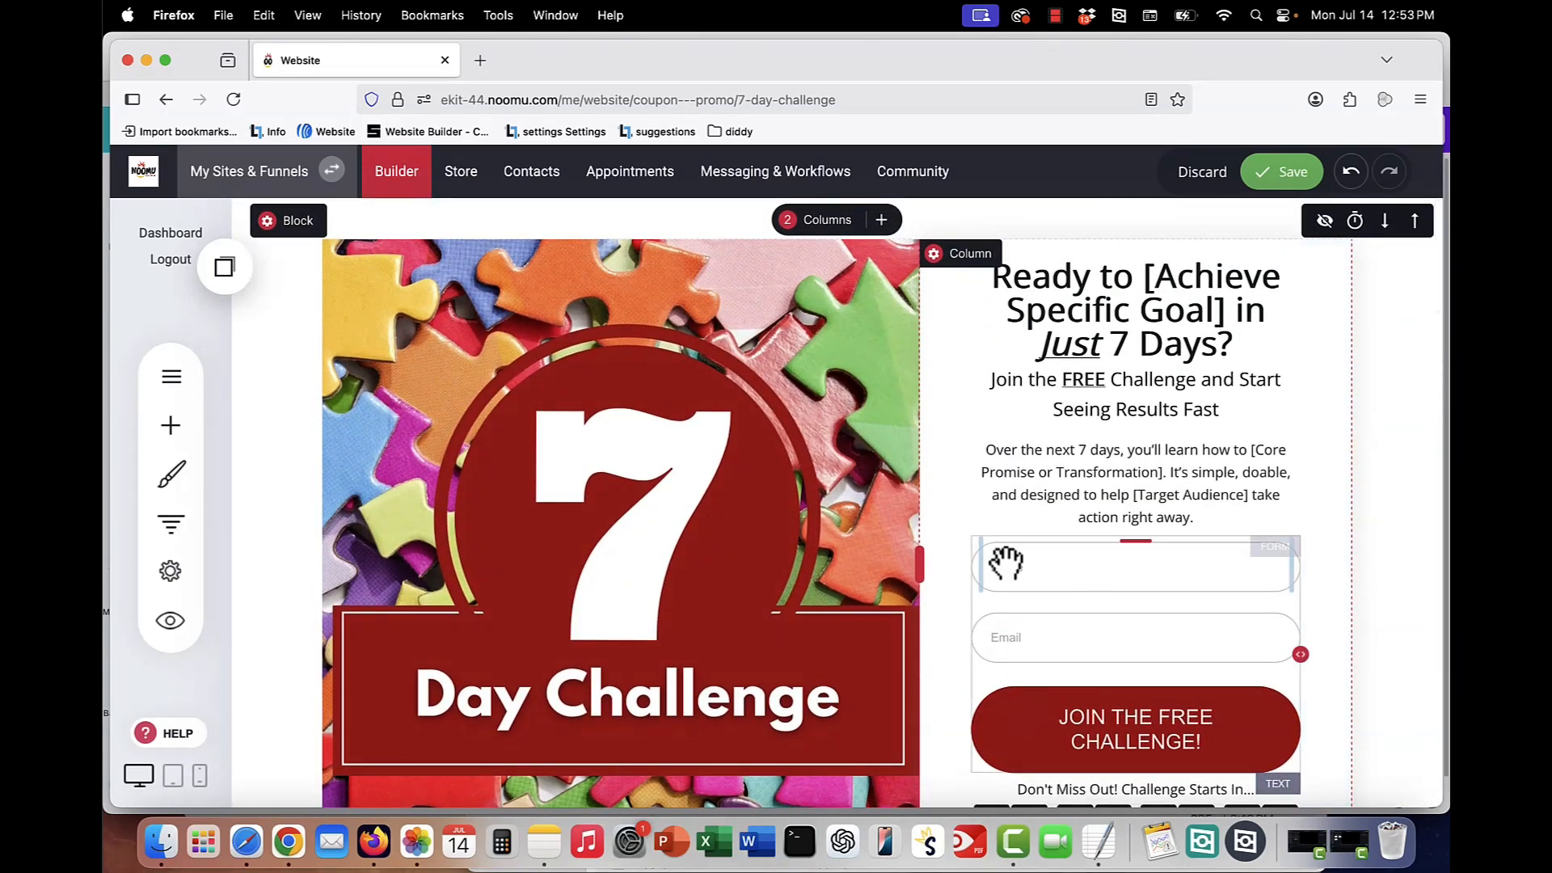
Step: Inspect the text formatting options of the hero headline and select the [Core Promise or Transformation] placeholder in the intro paragraph
{"action": "left_click", "coordinate": [1138, 306]}
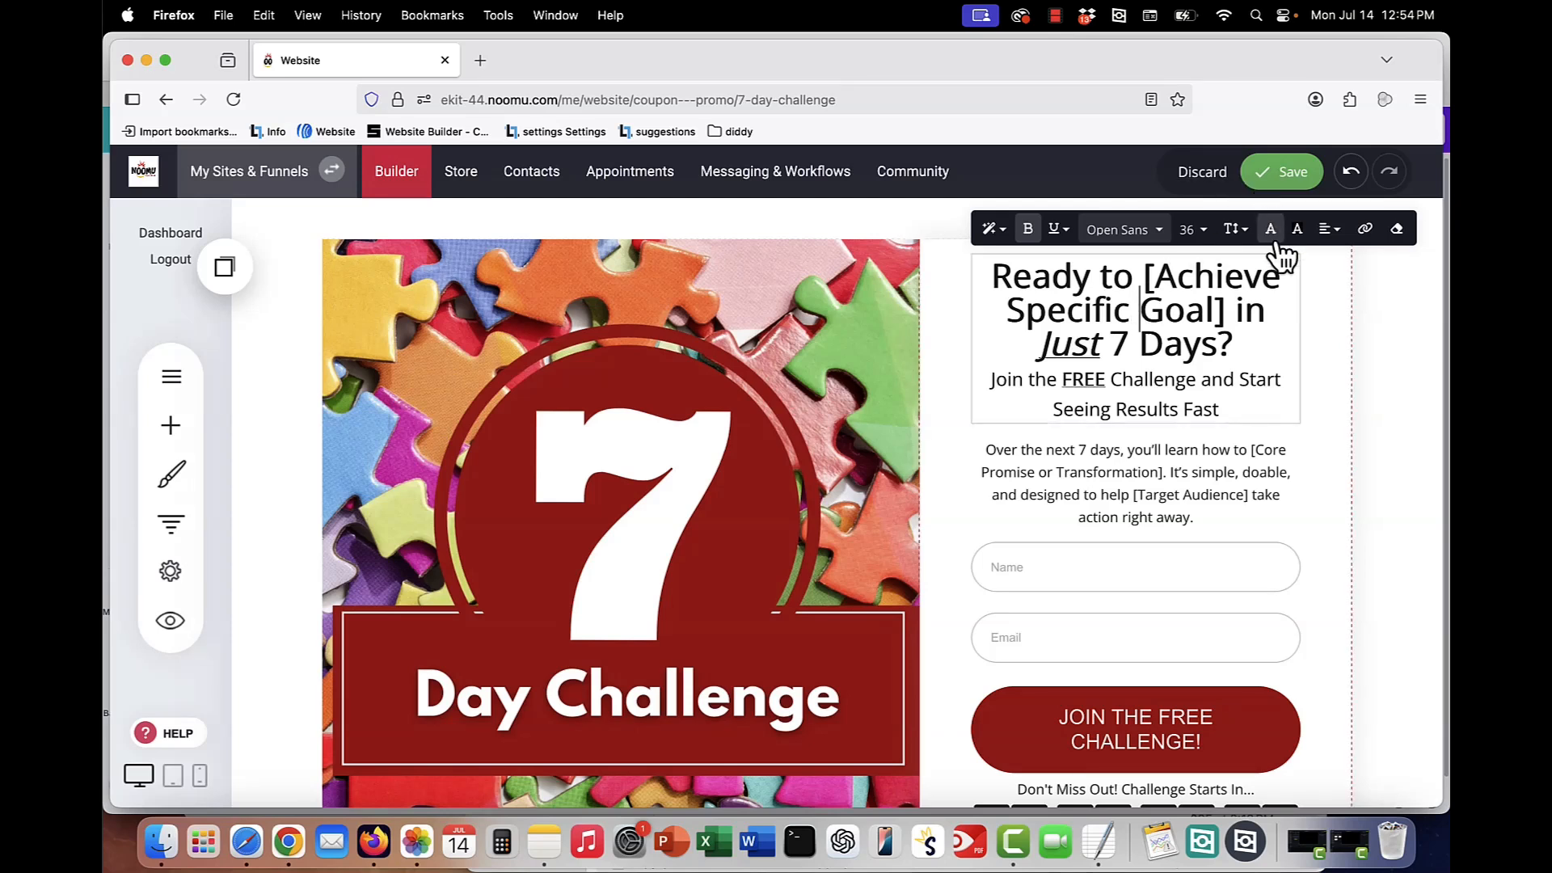
{"action": "left_click", "coordinate": [1139, 475]}
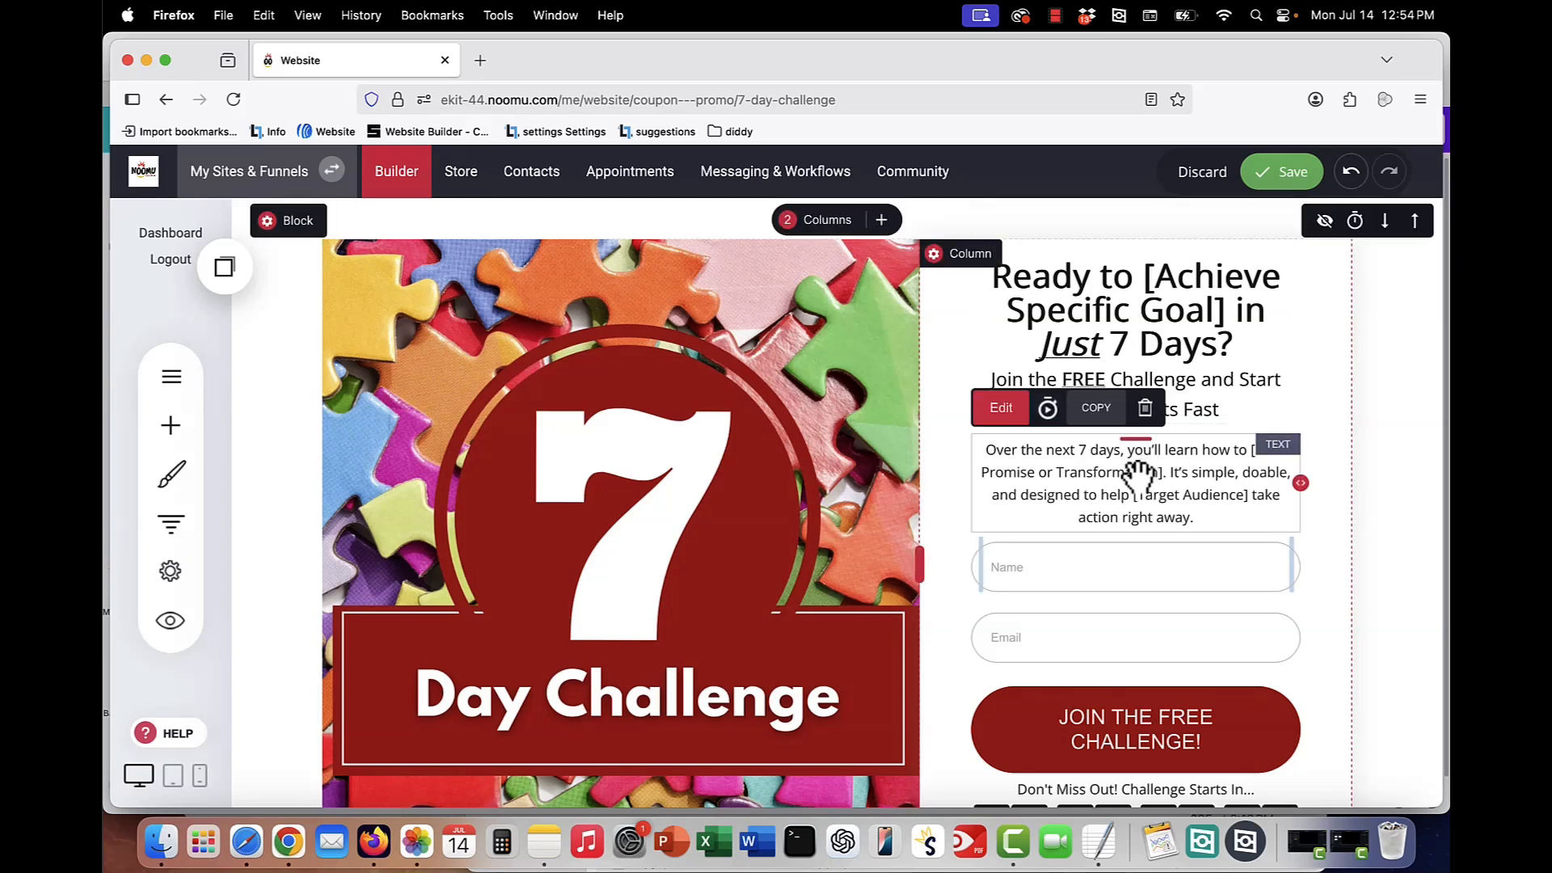
{"action": "left_click", "coordinate": [1237, 451]}
{"action": "left_click_drag", "start_coordinate": [1249, 451], "coordinate": [1162, 475]}
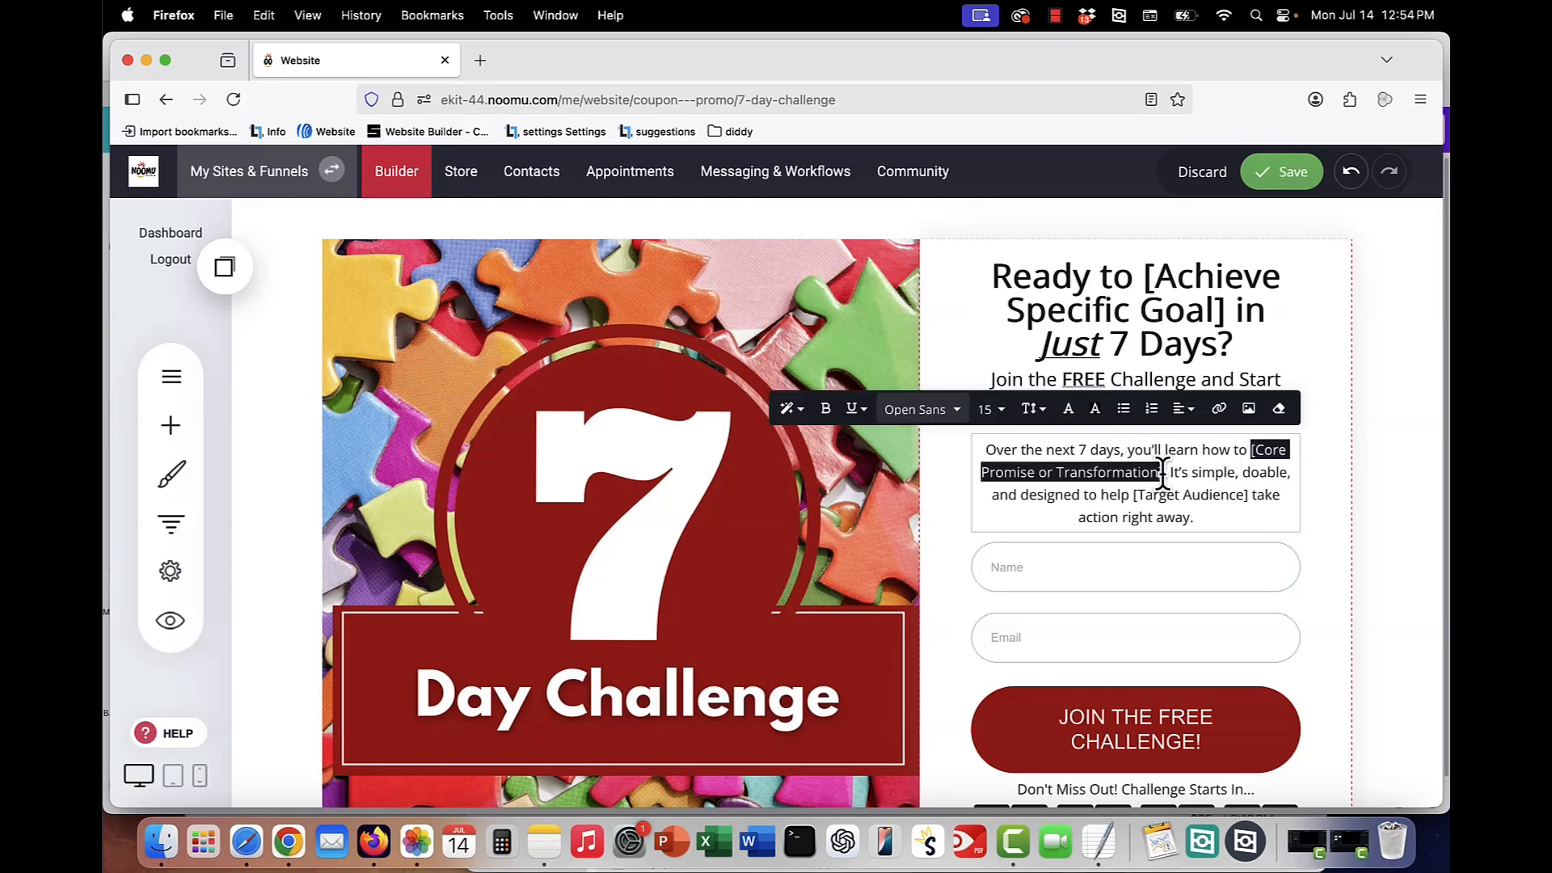
Step: View the field list of the hero sign-up form and close it without changes
{"action": "scroll", "coordinate": [1176, 534], "scroll_direction": "down", "scroll_amount": 3}
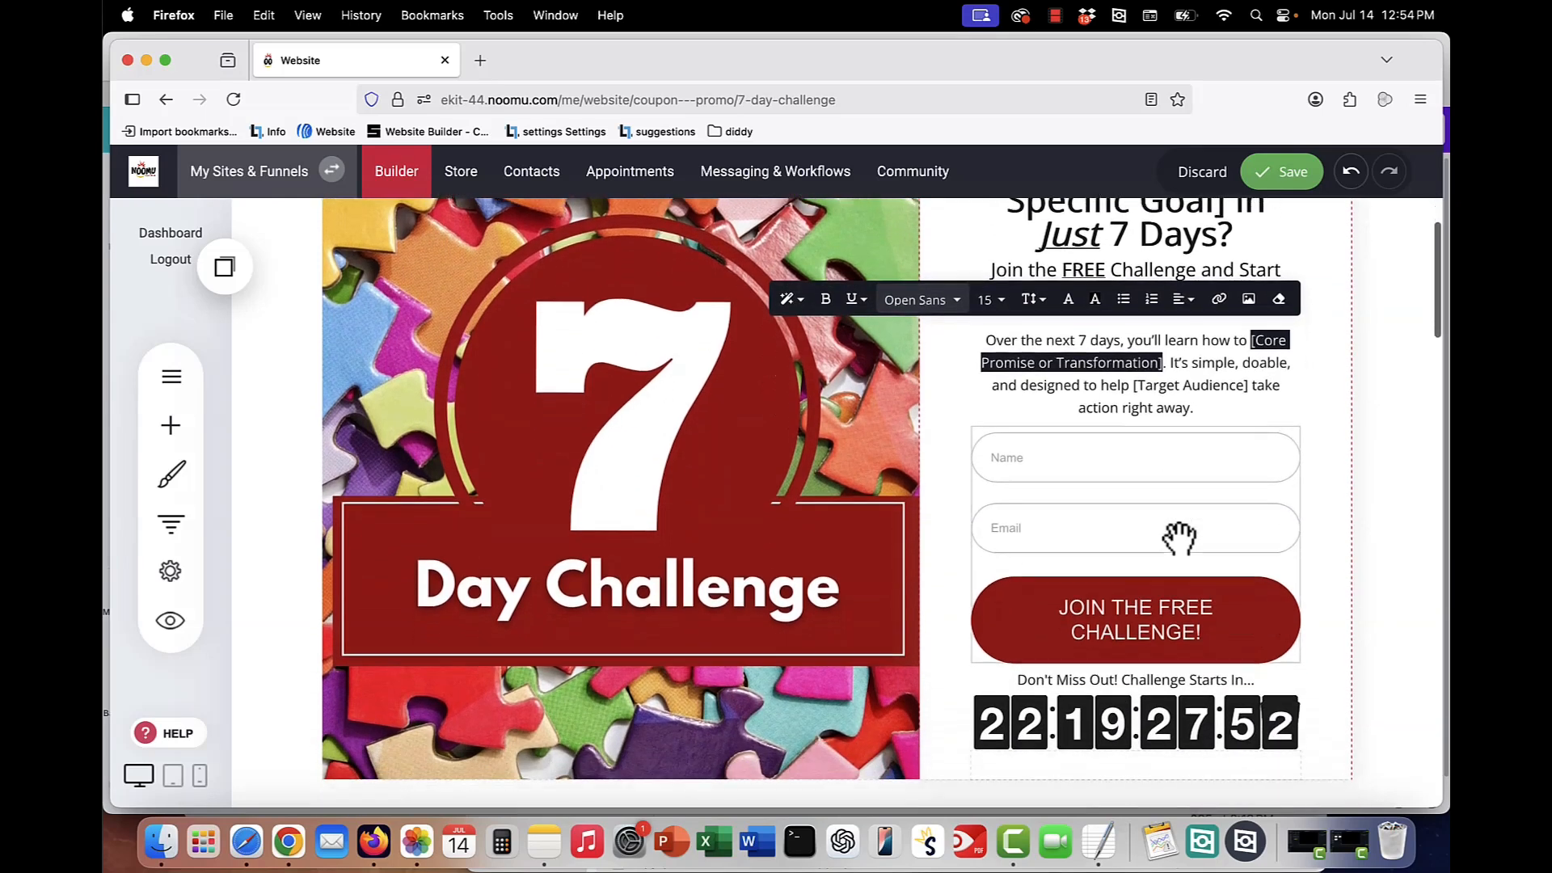
{"action": "scroll", "coordinate": [1179, 538], "scroll_direction": "down", "scroll_amount": 1}
{"action": "left_click", "coordinate": [1129, 483]}
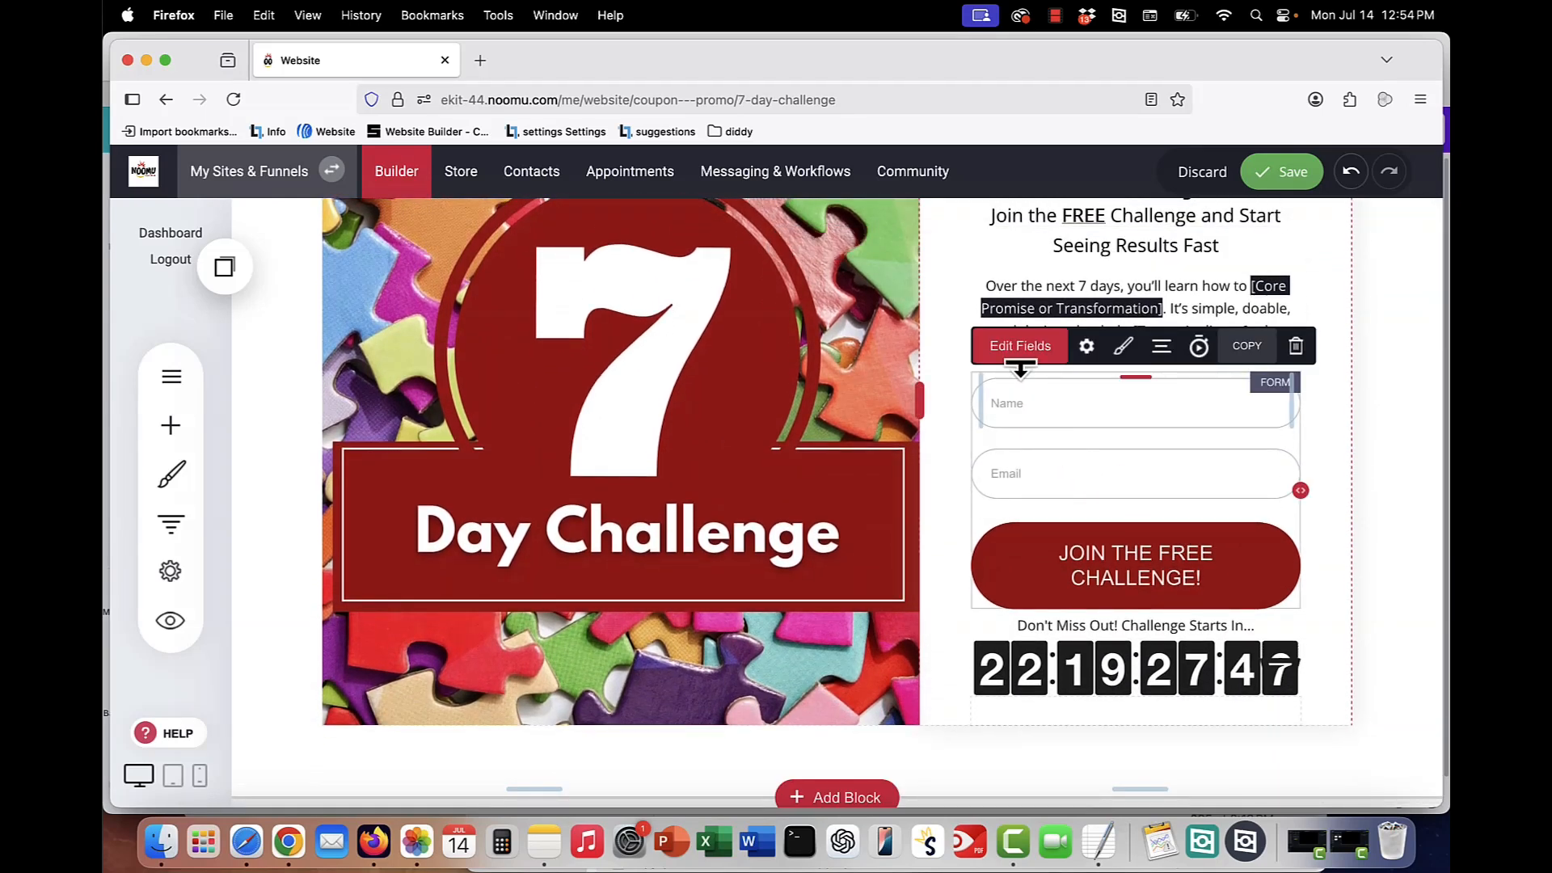
{"action": "left_click", "coordinate": [1017, 348]}
{"action": "left_click", "coordinate": [1093, 382]}
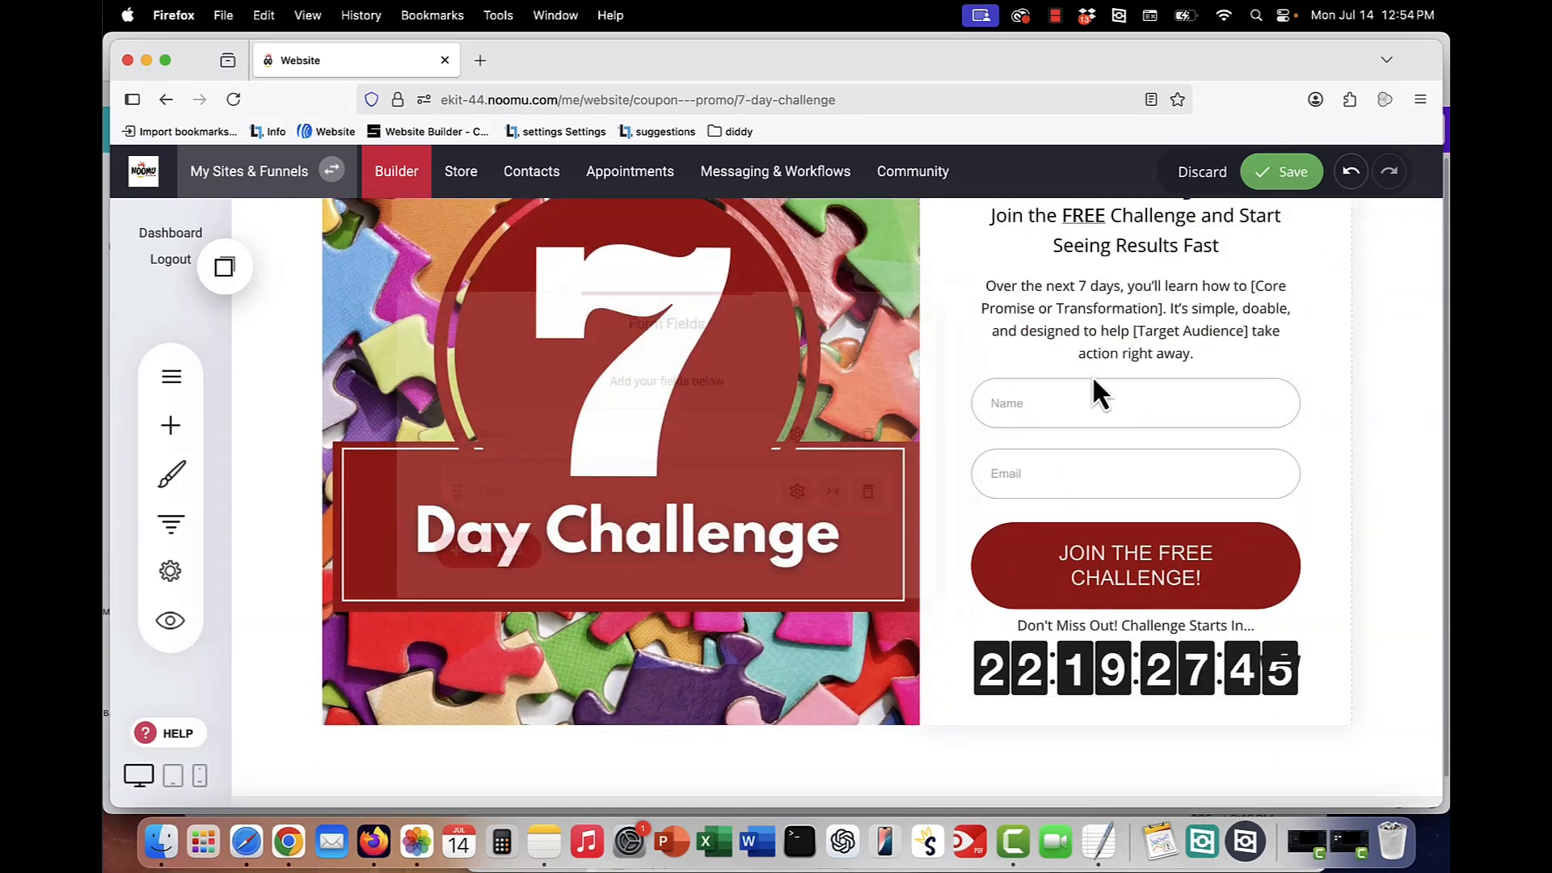
Step: Open the hero sign-up form's settings and keep "Go to page" as its action on submit
{"action": "left_click", "coordinate": [1095, 444]}
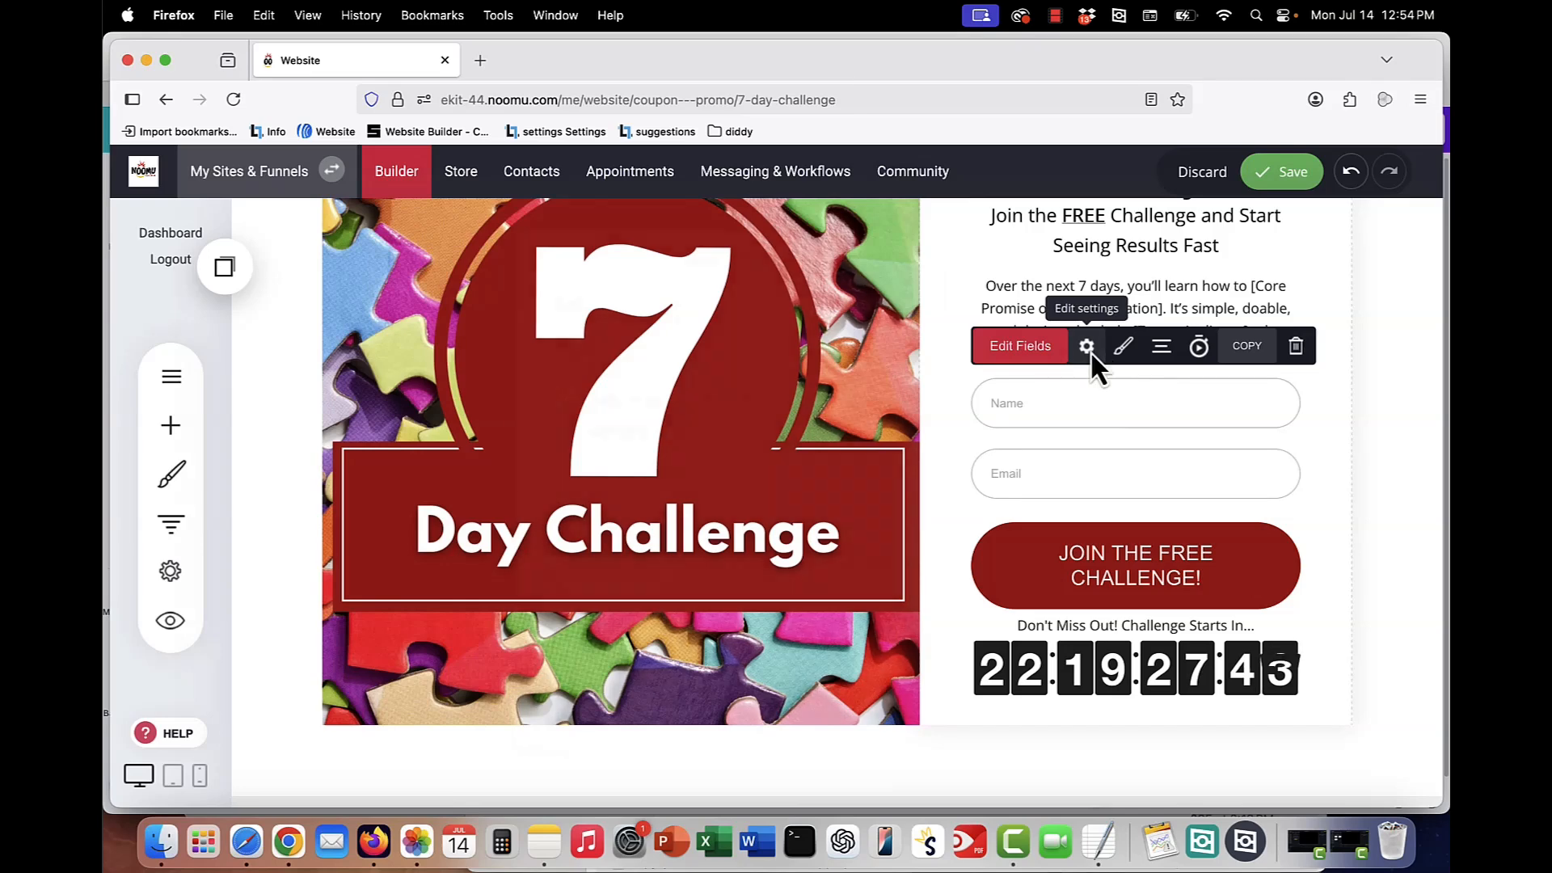
{"action": "left_click", "coordinate": [1087, 348]}
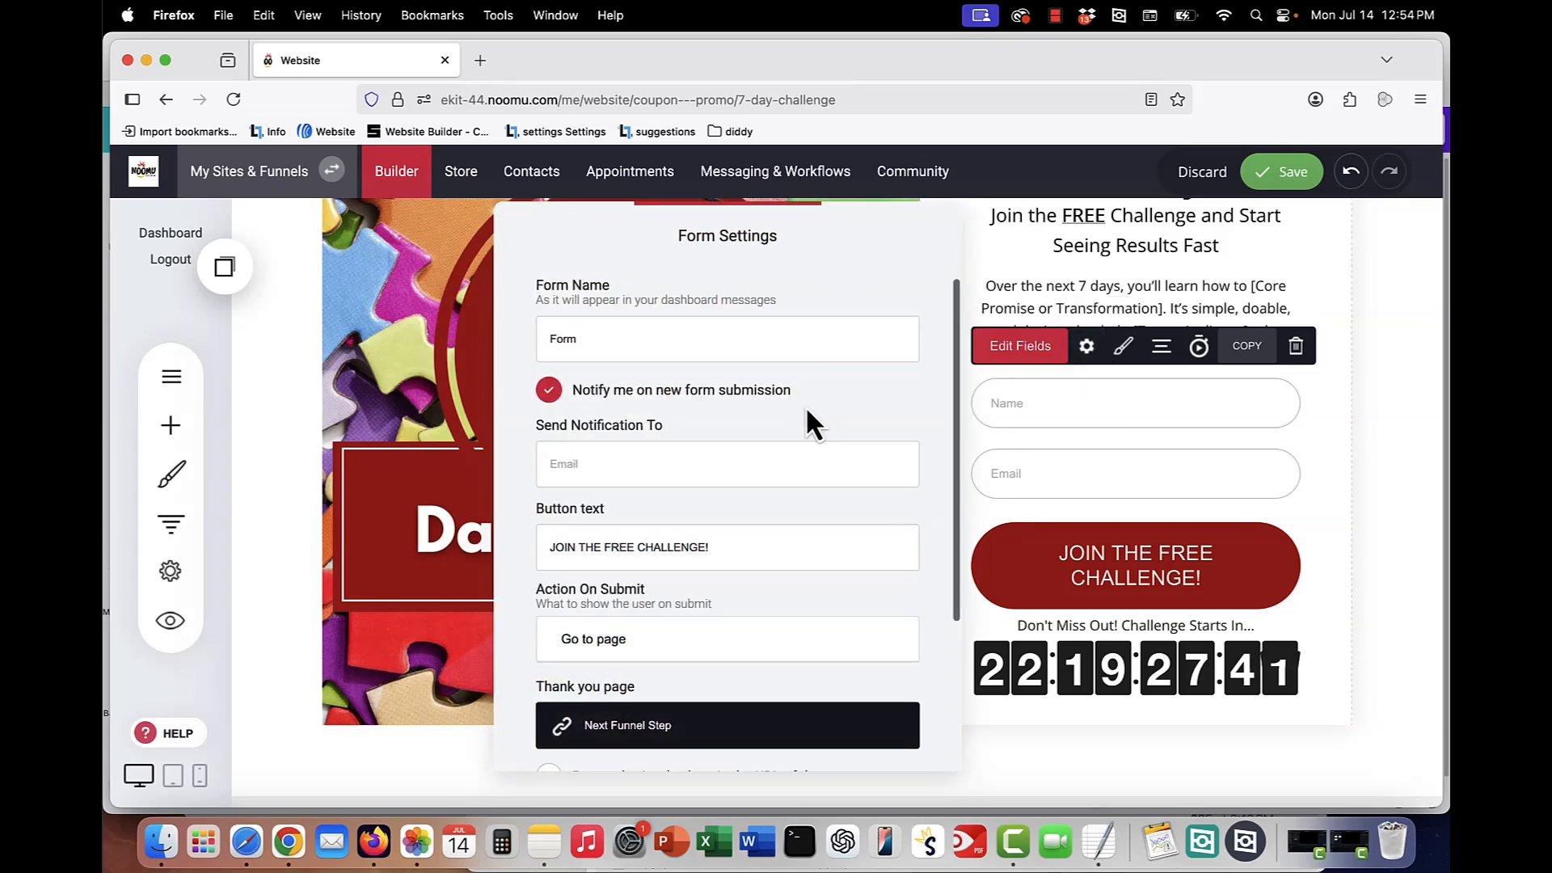
{"action": "scroll", "coordinate": [807, 411], "scroll_direction": "down", "scroll_amount": 1}
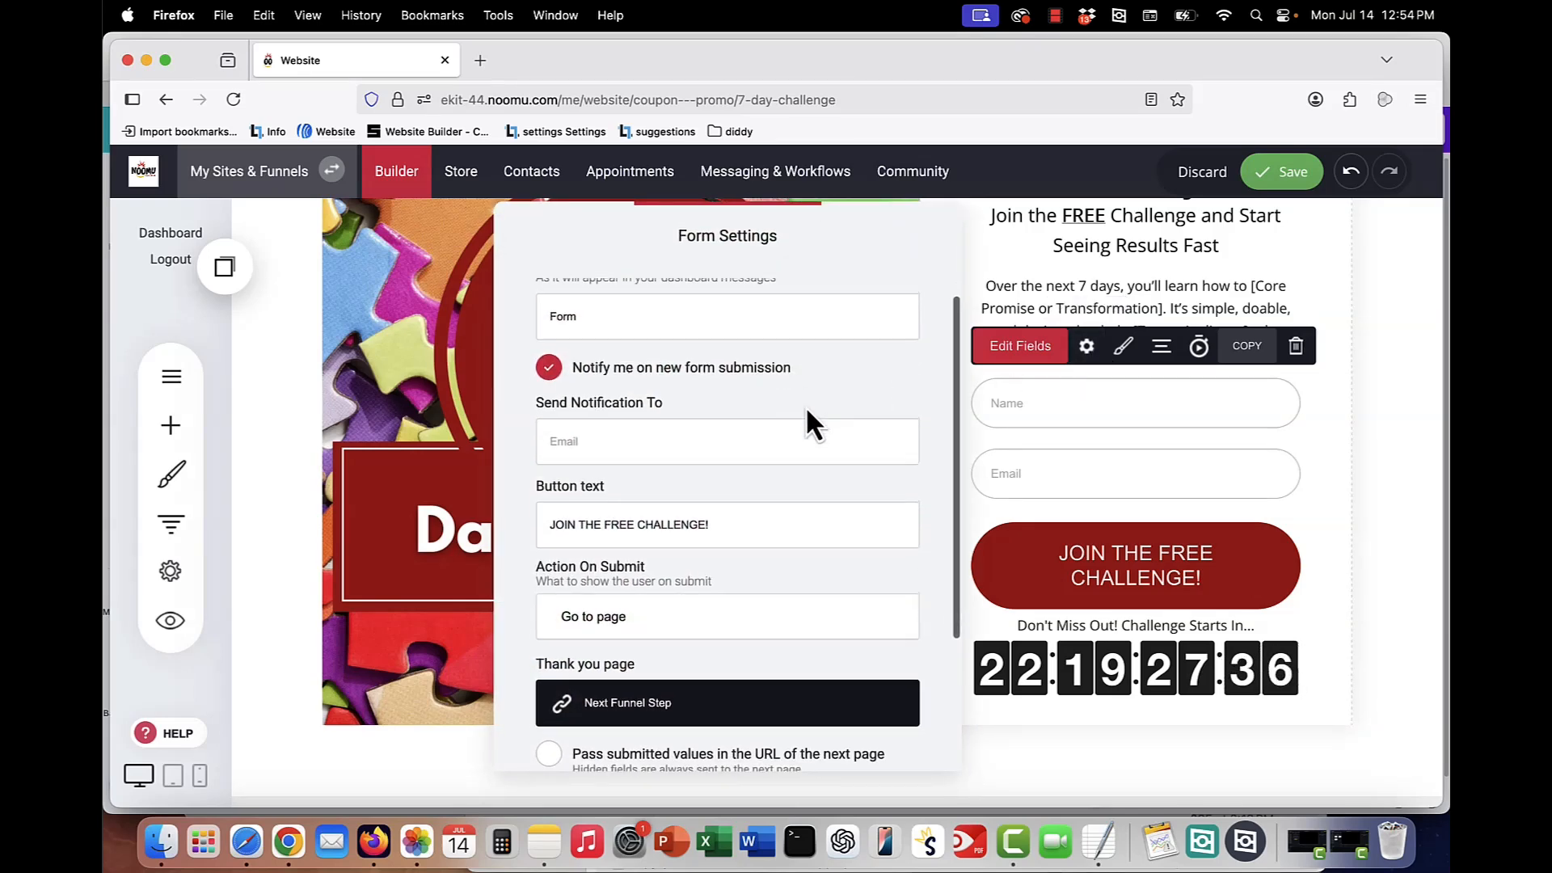
{"action": "scroll", "coordinate": [807, 410], "scroll_direction": "down", "scroll_amount": 3}
{"action": "scroll", "coordinate": [806, 410], "scroll_direction": "down", "scroll_amount": 3}
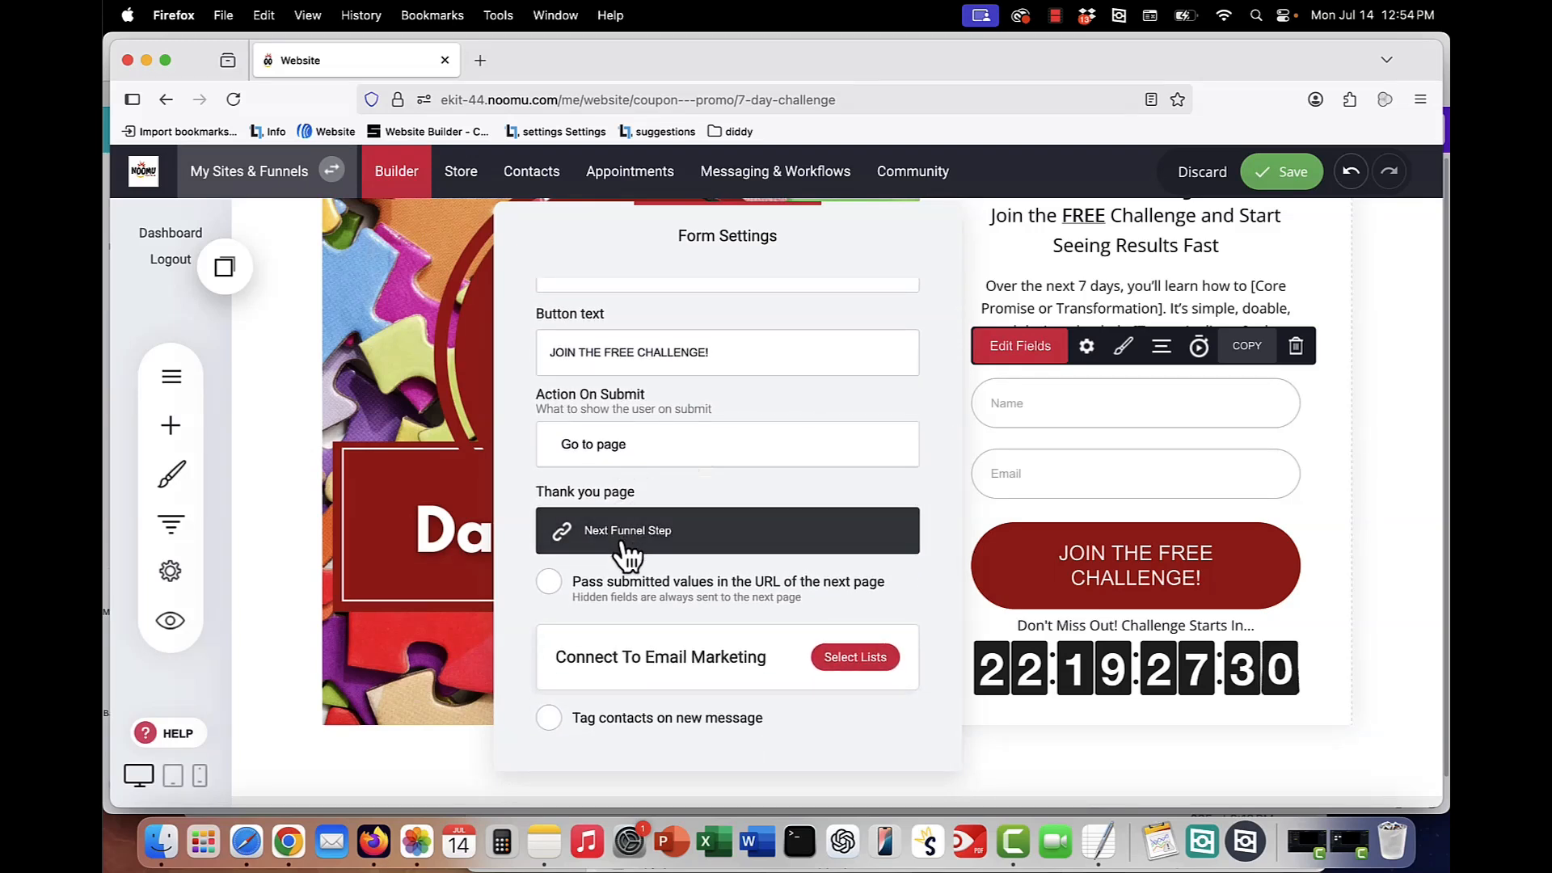
{"action": "left_click", "coordinate": [697, 452]}
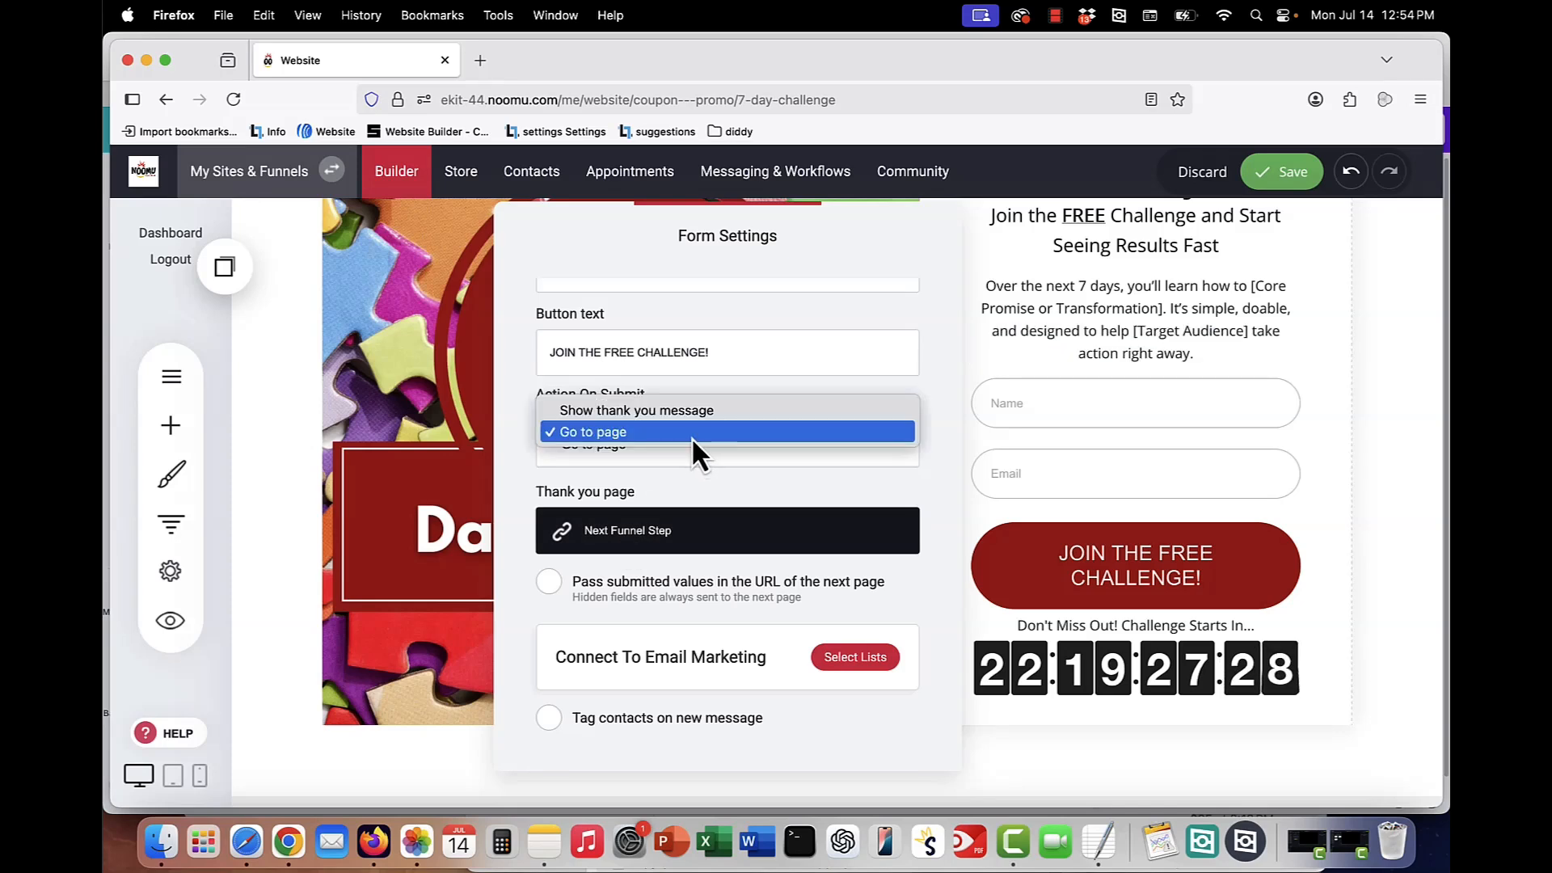
{"action": "left_click", "coordinate": [691, 435]}
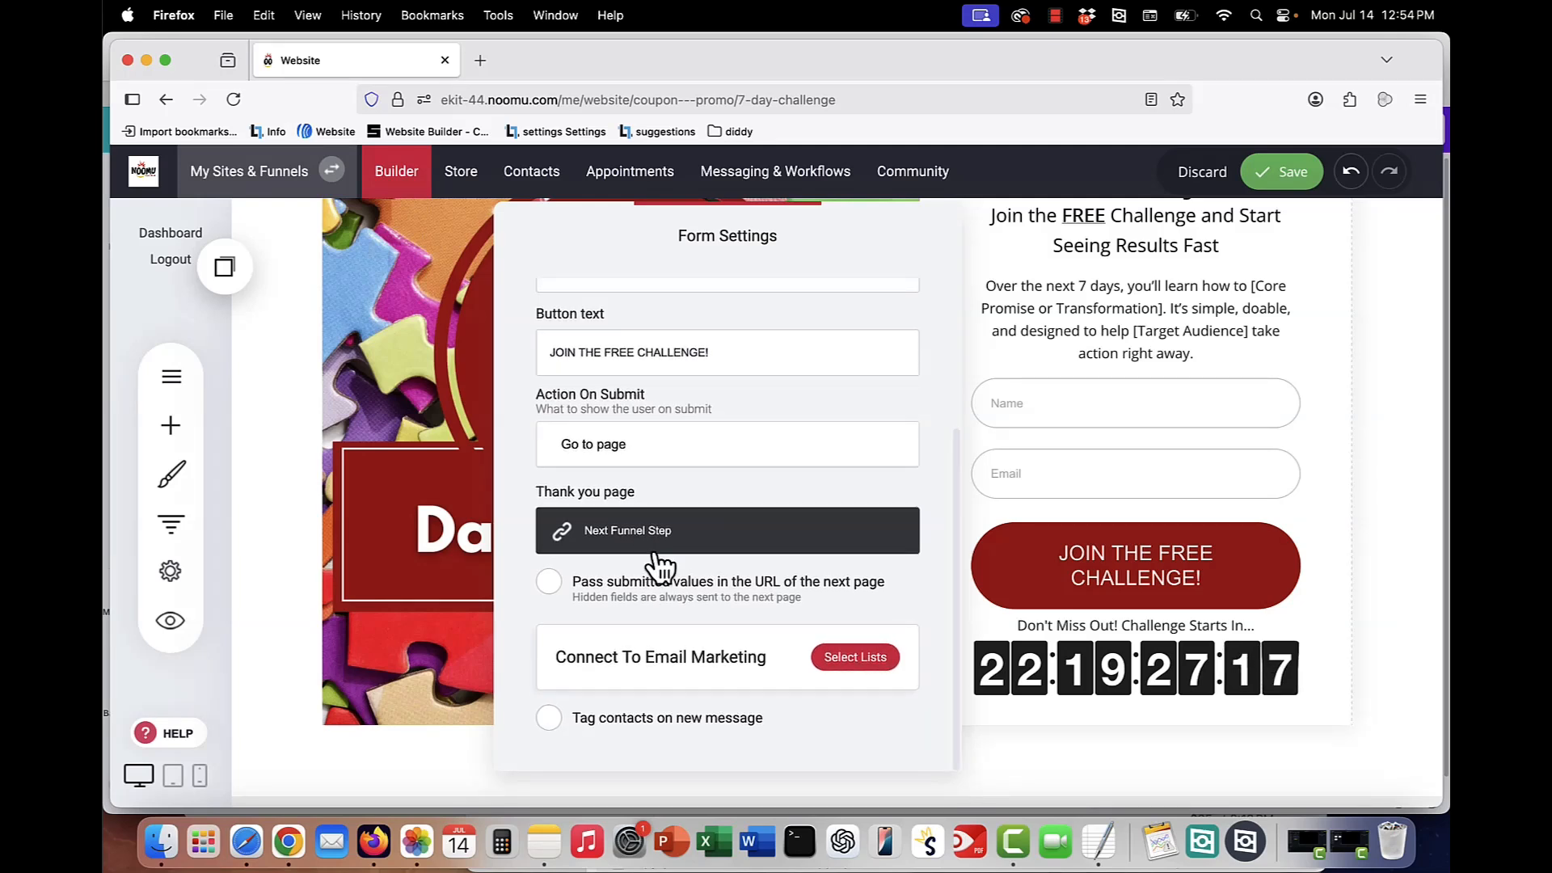
Step: Try the form's option to tag contacts on new messages and view its tags field
{"action": "left_click", "coordinate": [549, 718]}
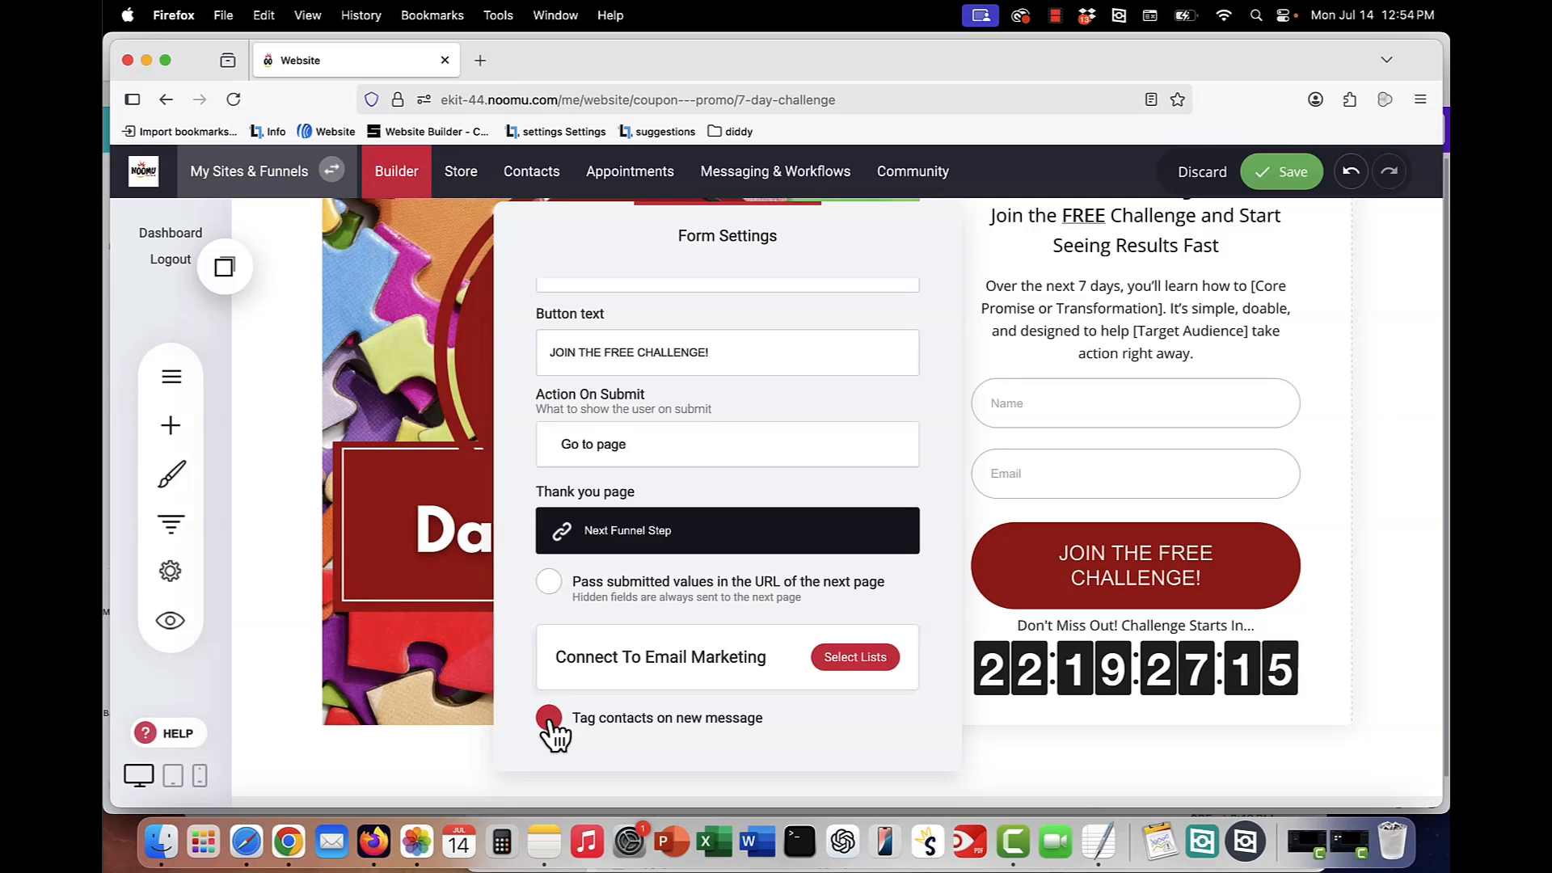
{"action": "left_click", "coordinate": [549, 720]}
{"action": "left_click", "coordinate": [550, 722]}
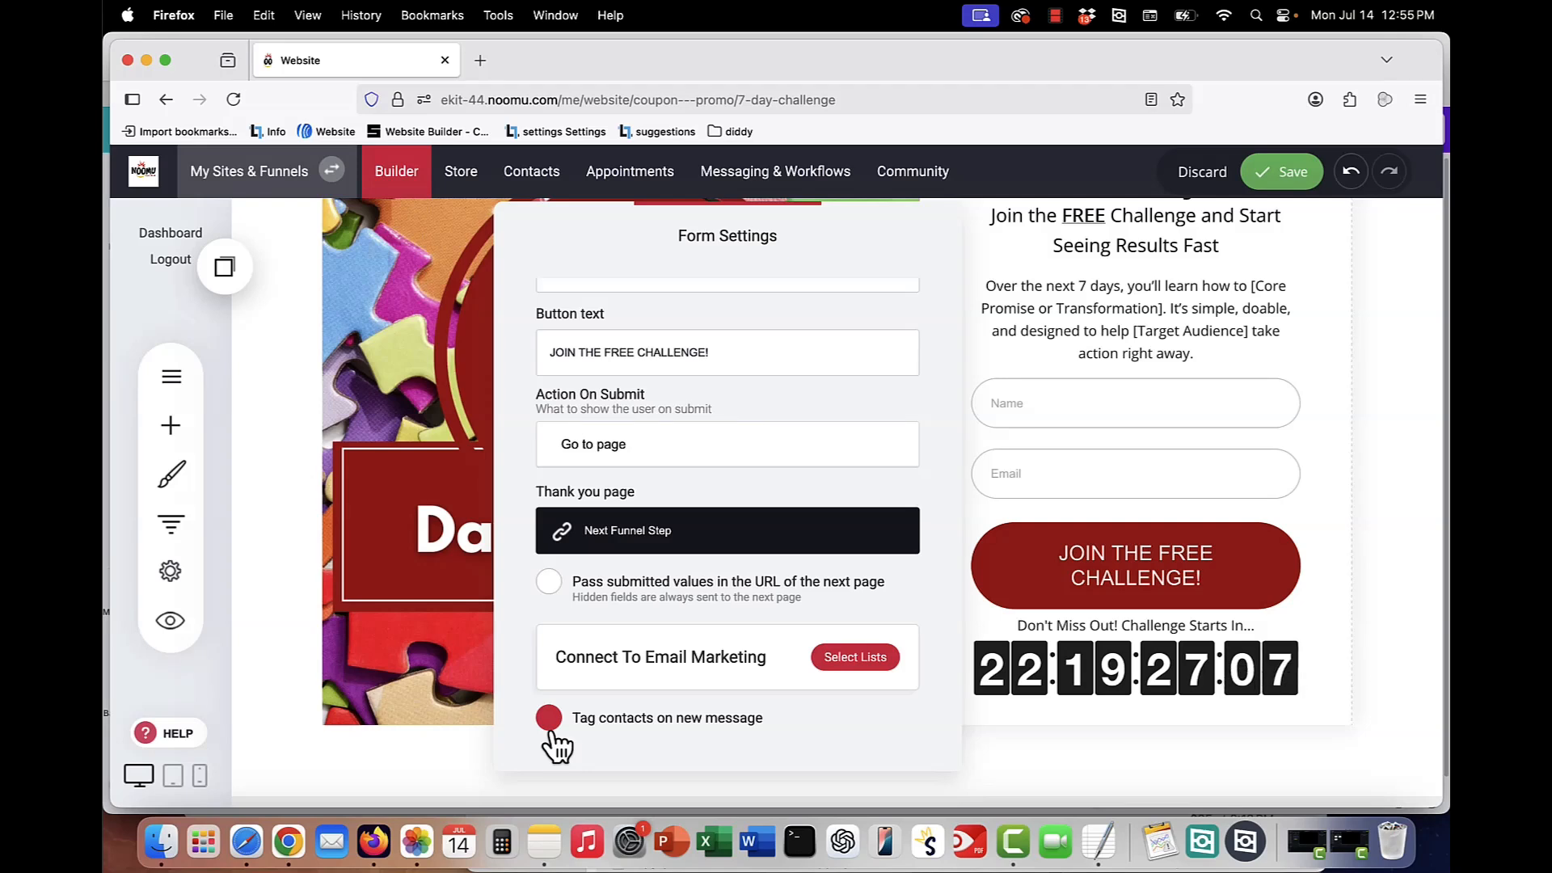
{"action": "left_click", "coordinate": [552, 721]}
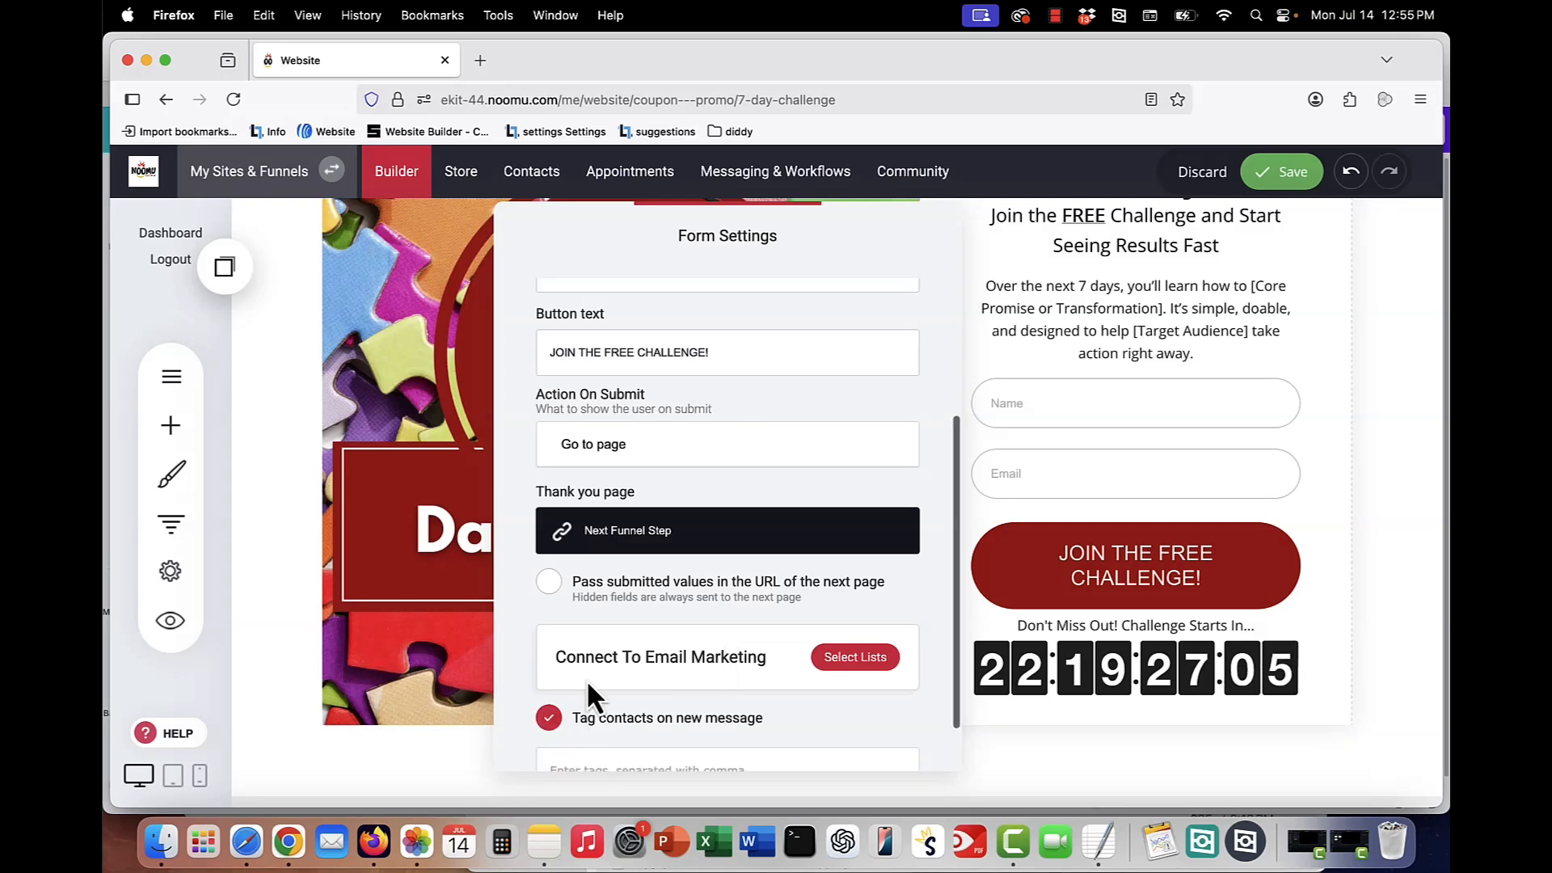
{"action": "scroll", "coordinate": [651, 703], "scroll_direction": "down", "scroll_amount": 2}
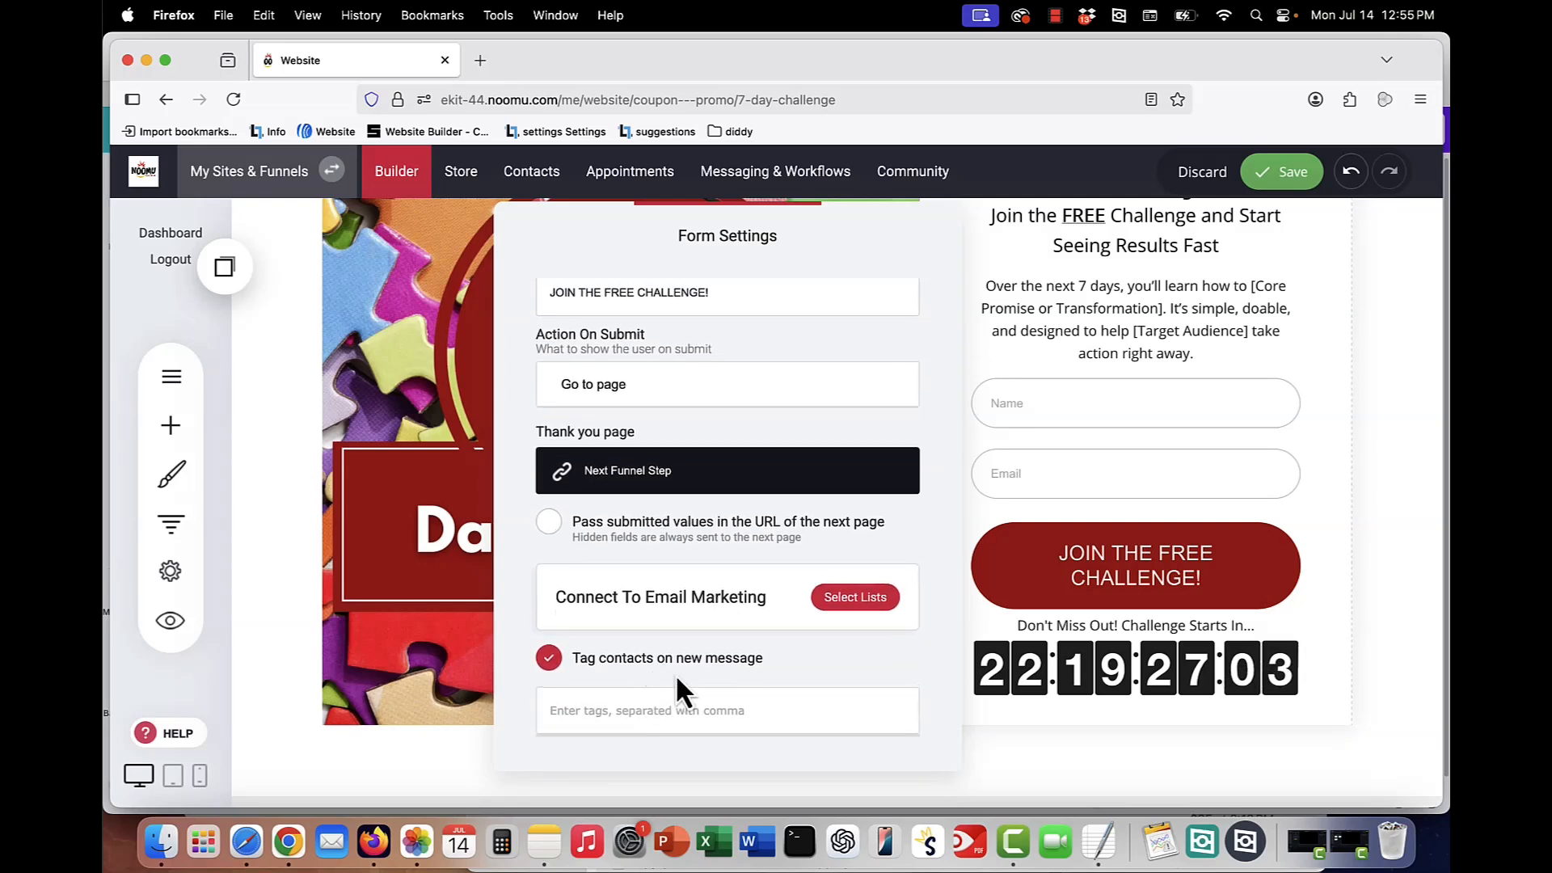
{"action": "left_click", "coordinate": [549, 659]}
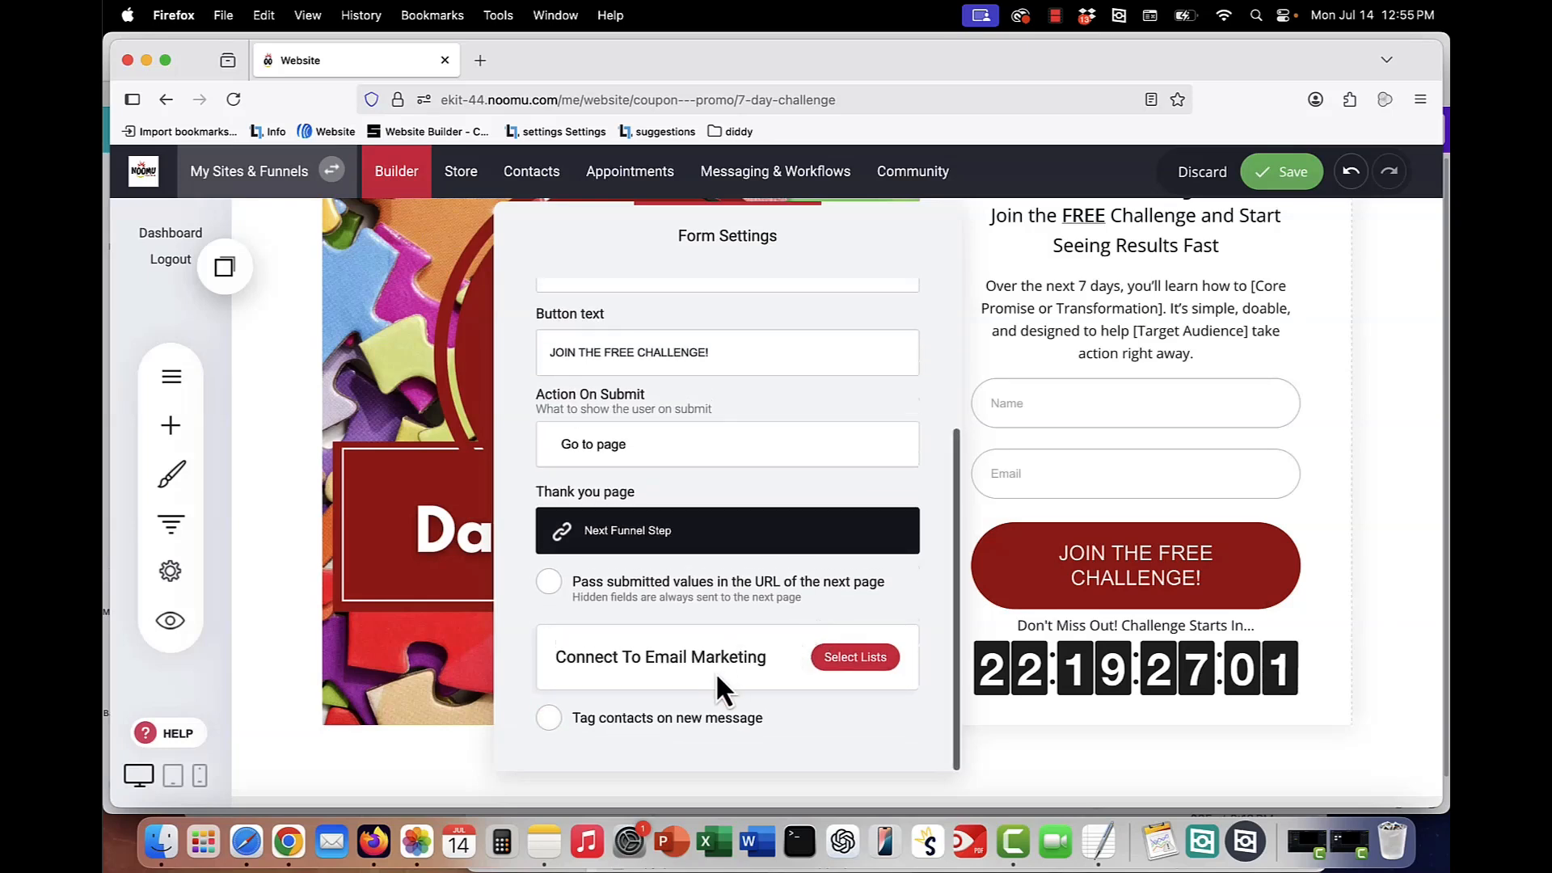
Step: Create a subscriber list named "7 day challenge" and connect the sign-up form's email marketing to it
{"action": "left_click", "coordinate": [860, 661]}
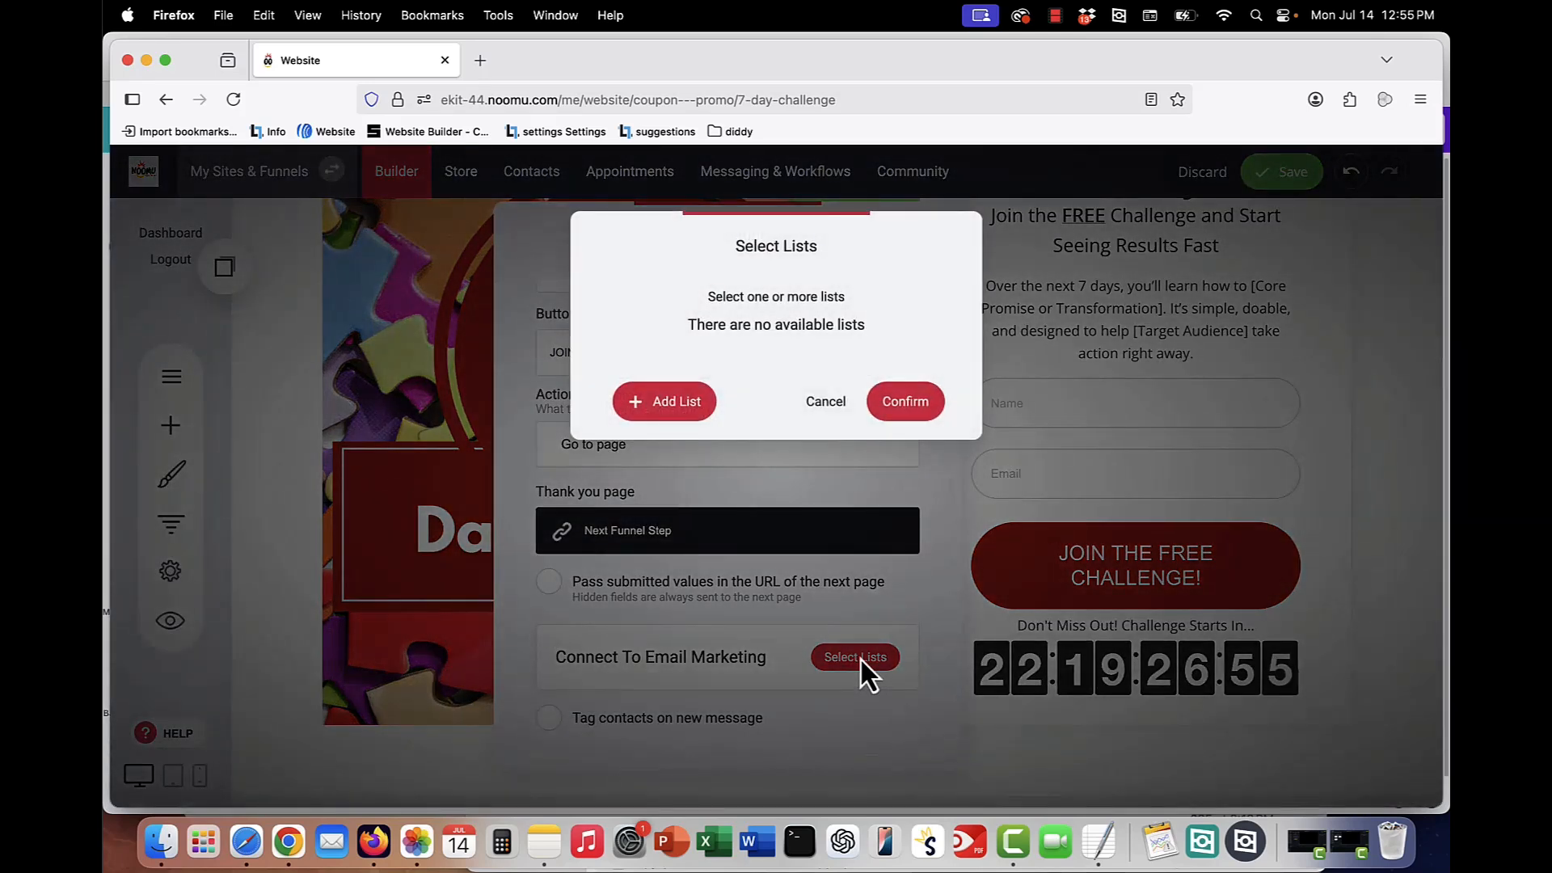
{"action": "left_click", "coordinate": [672, 406]}
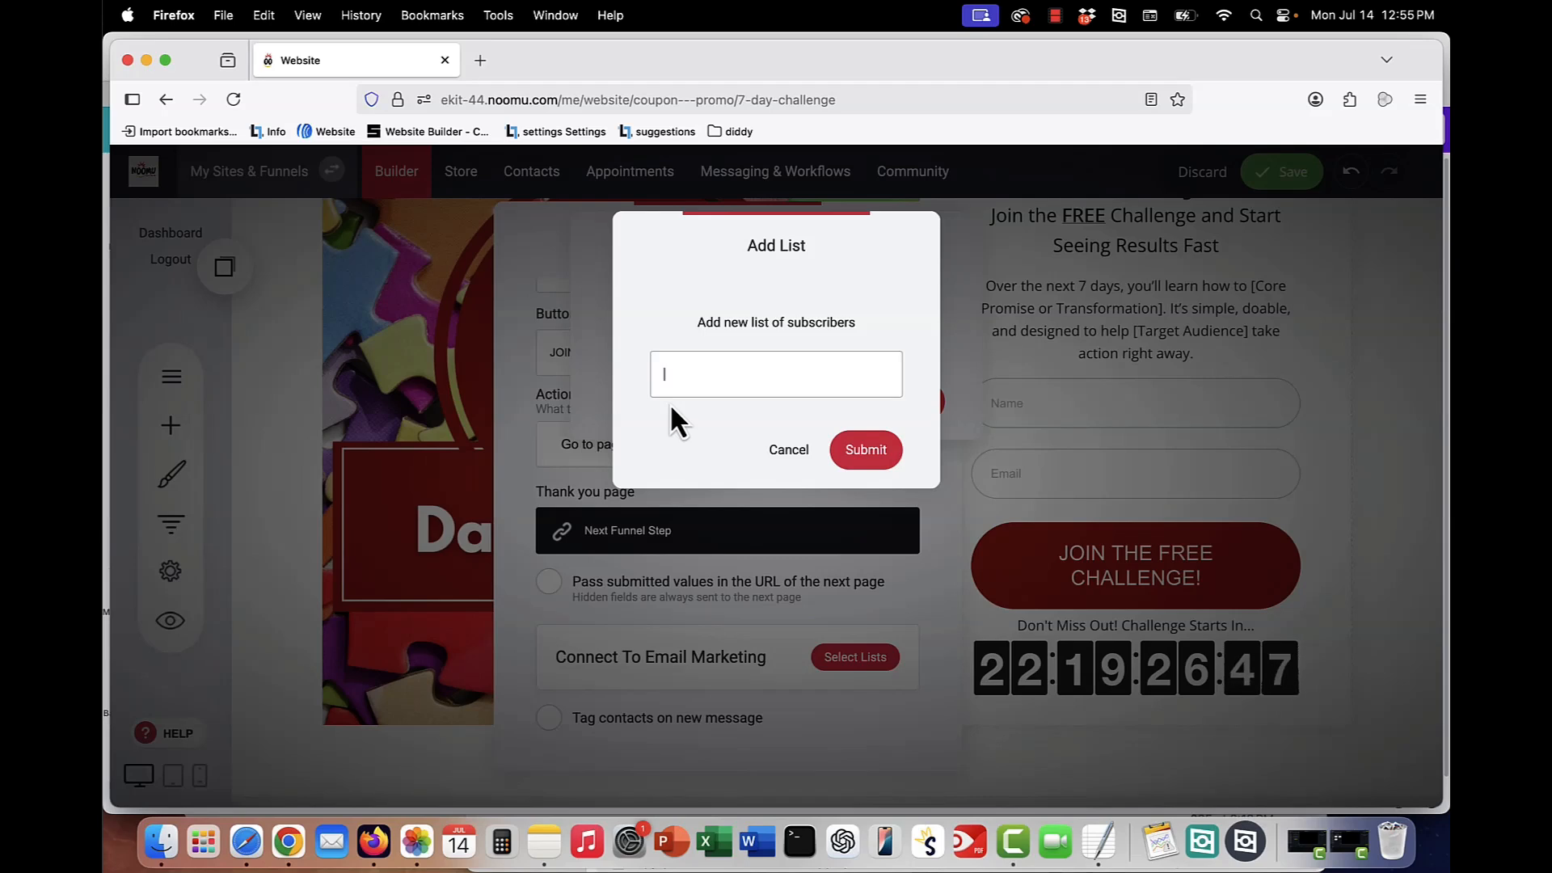
{"action": "type", "text": "7 day challenge"}
{"action": "left_click", "coordinate": [864, 464]}
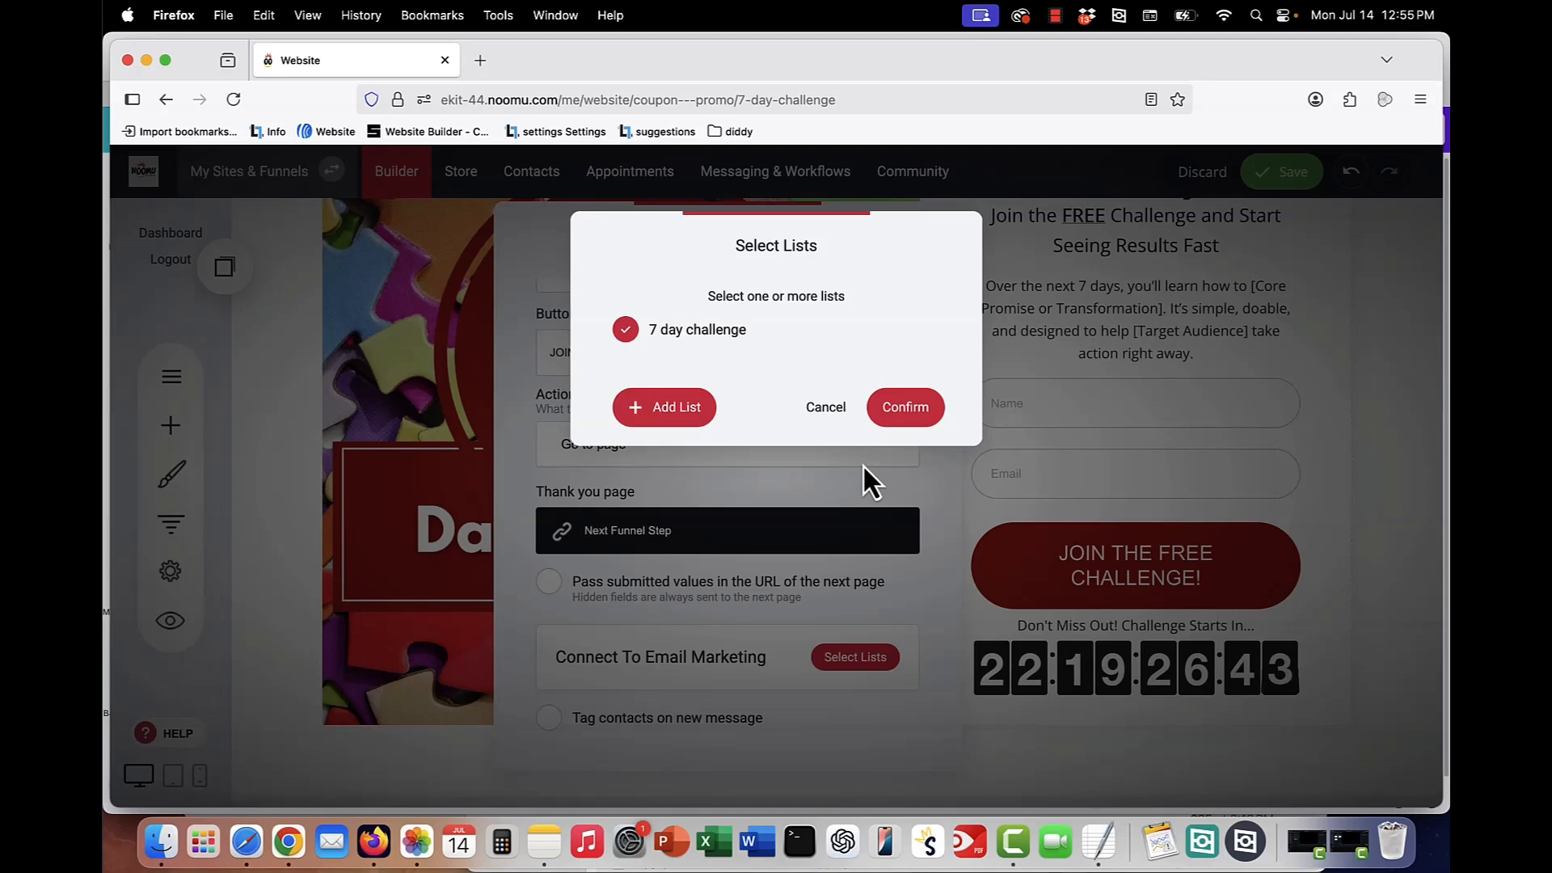
{"action": "left_click", "coordinate": [889, 419]}
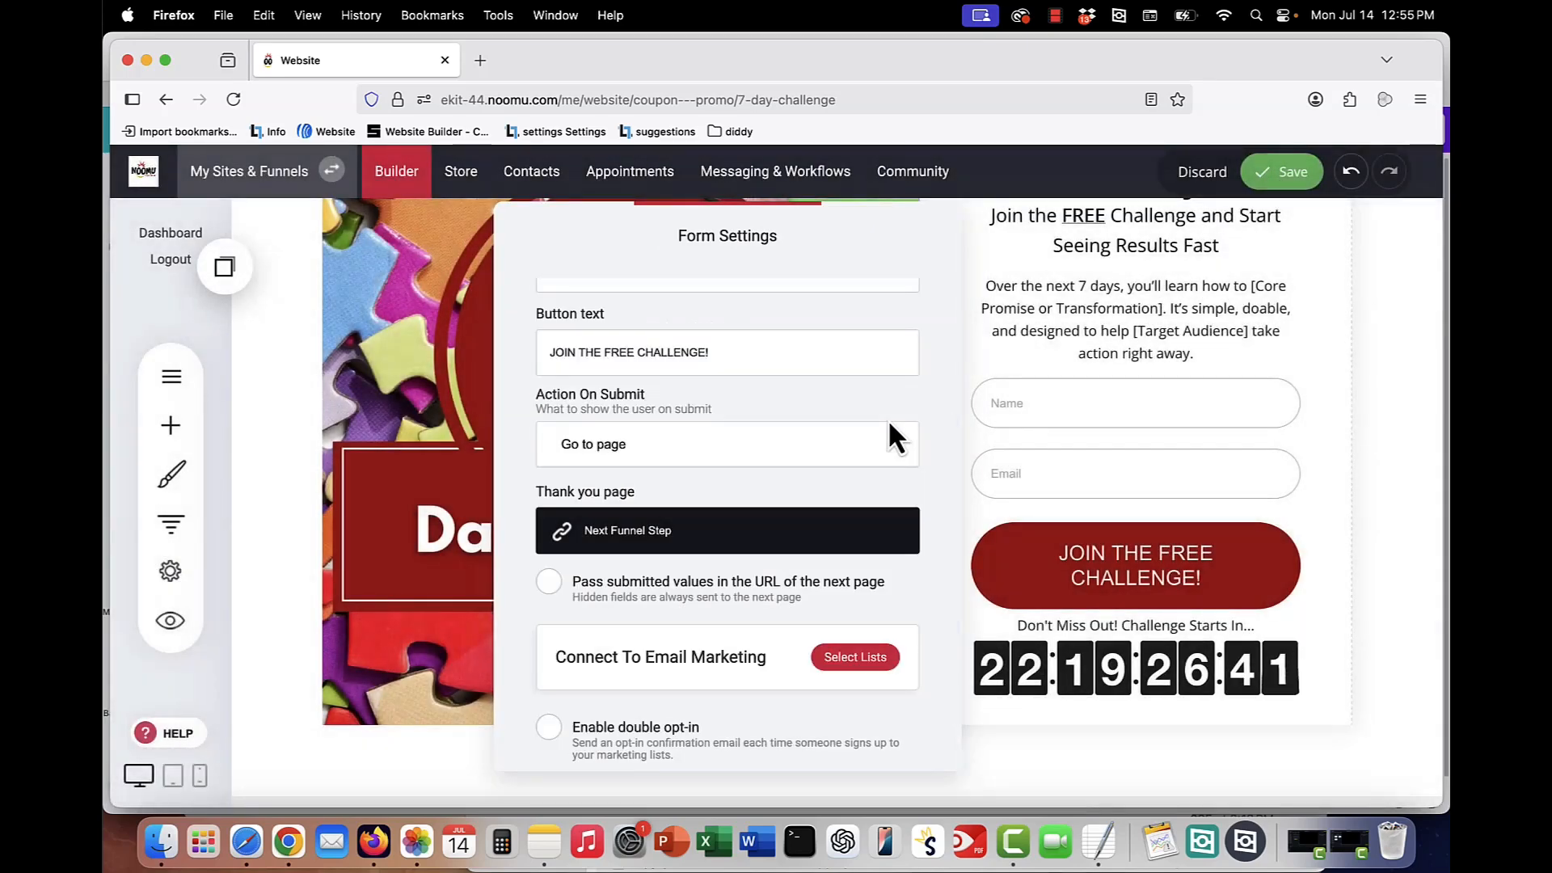
Step: Open the hero countdown timer's settings and view the available countdown types, keeping "Count to date"
{"action": "left_click", "coordinate": [1036, 434]}
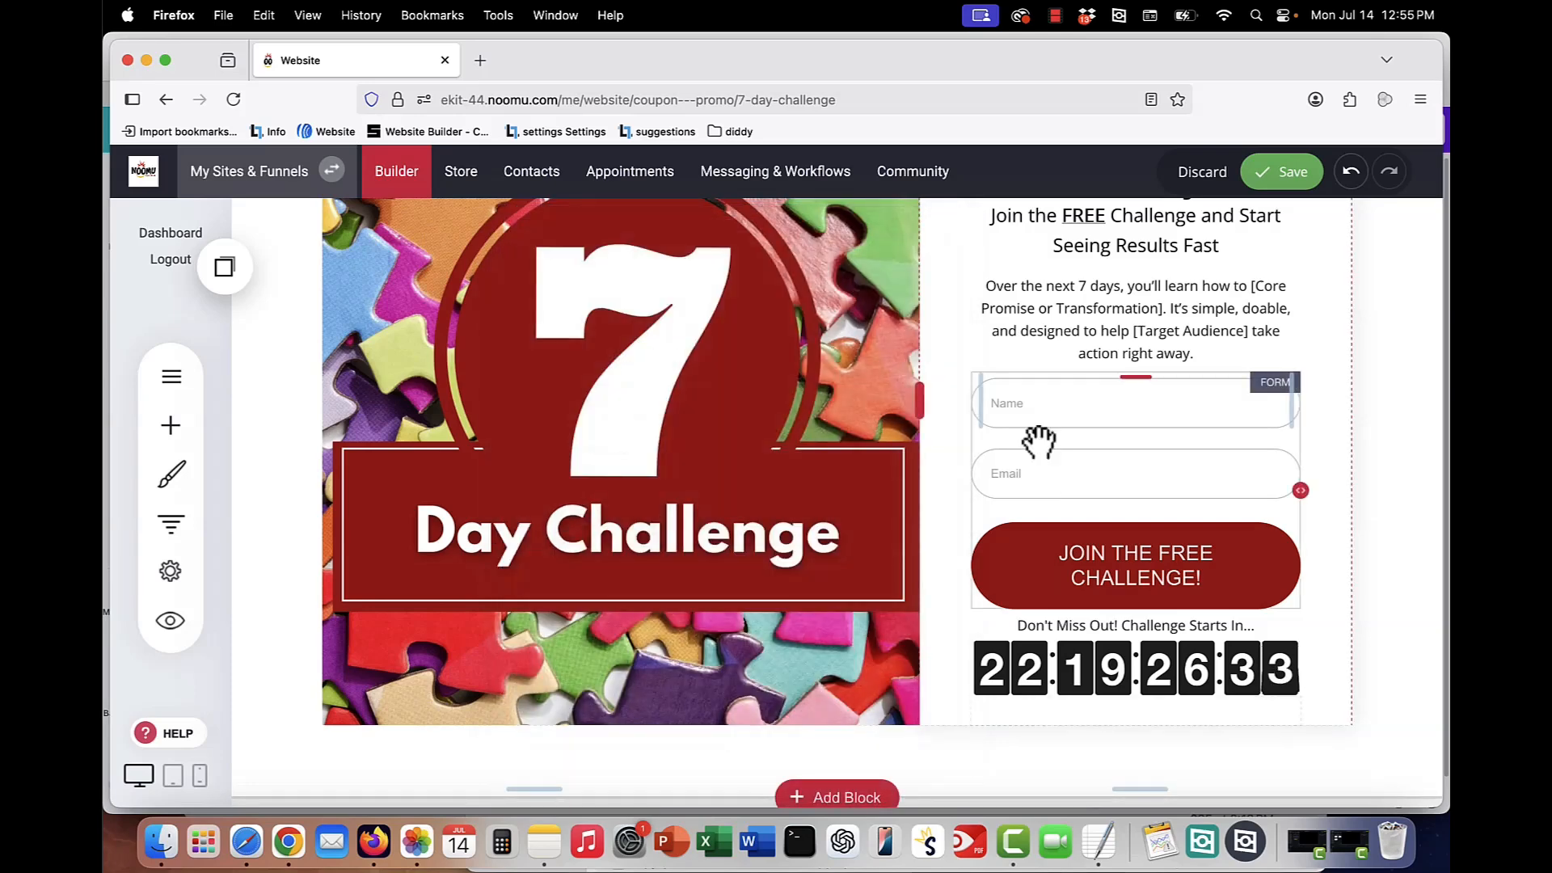
{"action": "scroll", "coordinate": [1037, 444], "scroll_direction": "down", "scroll_amount": 3}
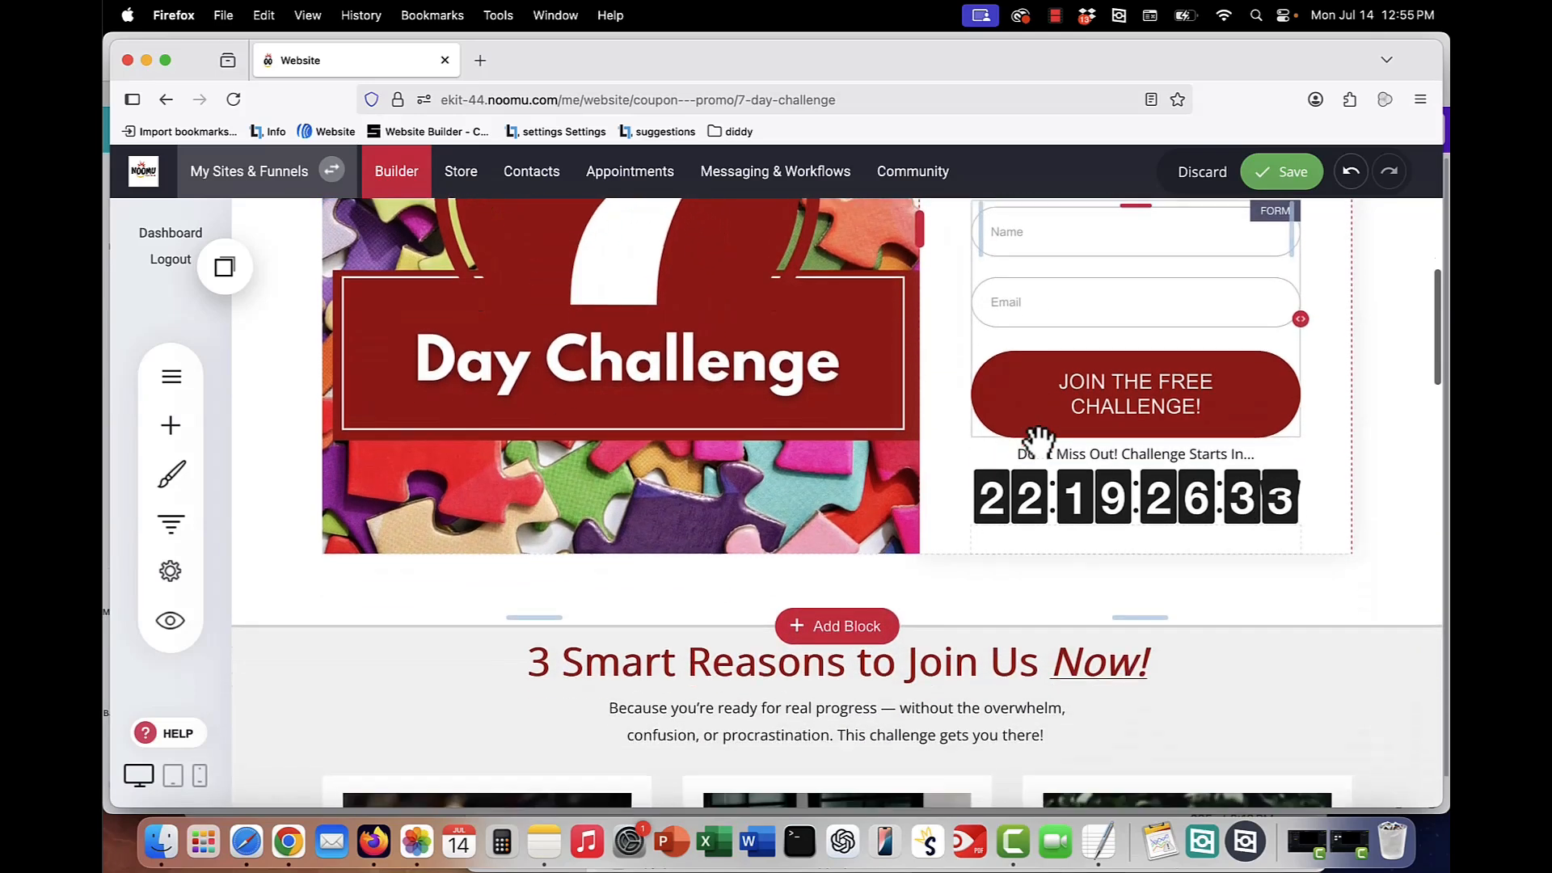
{"action": "left_click", "coordinate": [1032, 515]}
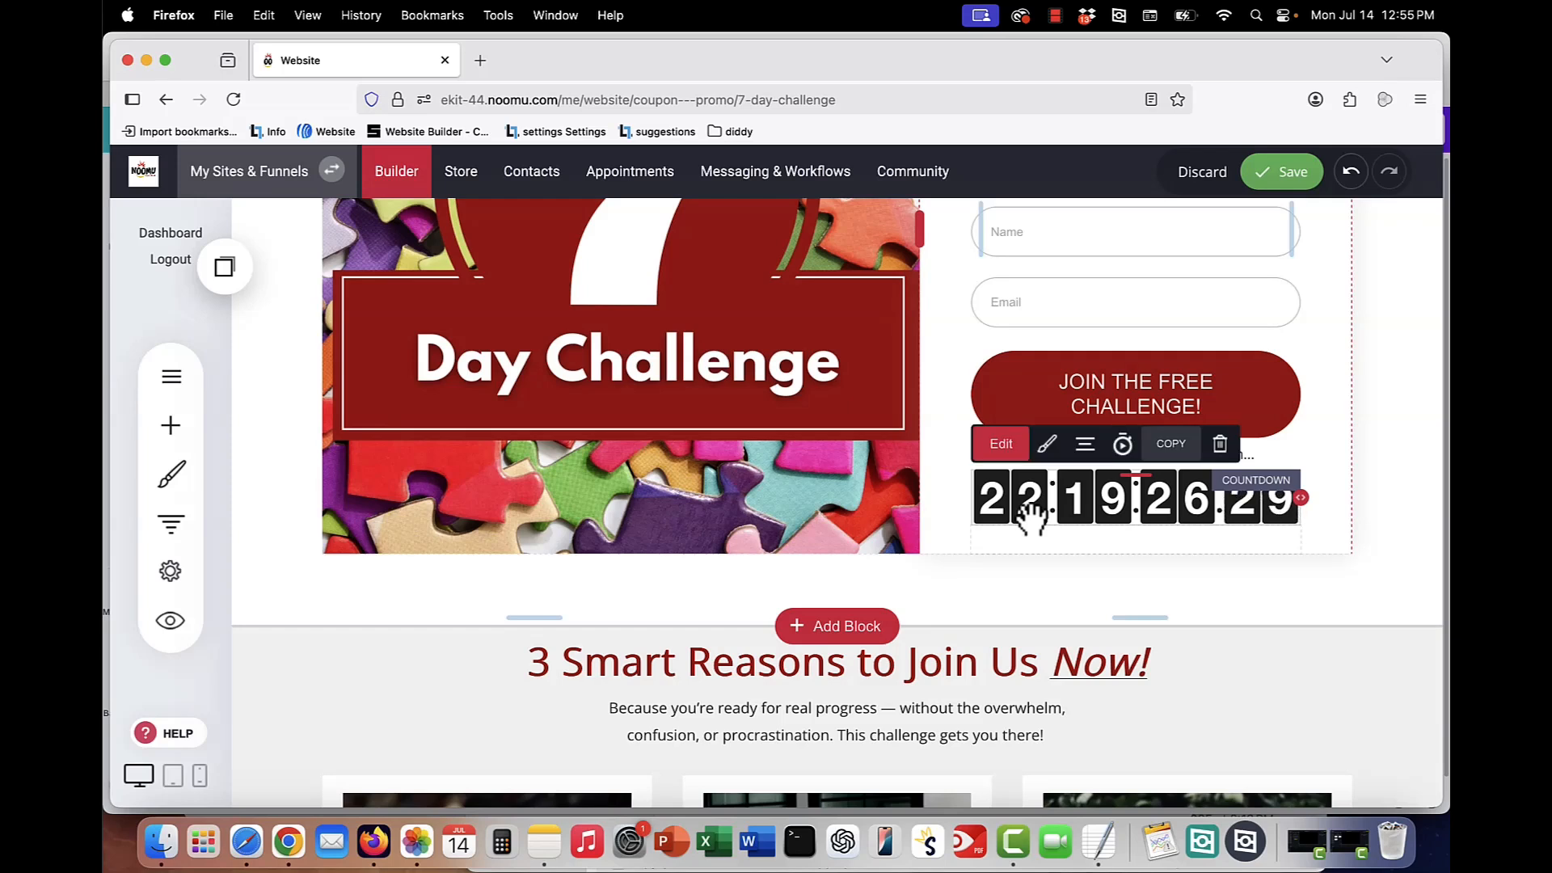
{"action": "left_click", "coordinate": [1005, 454]}
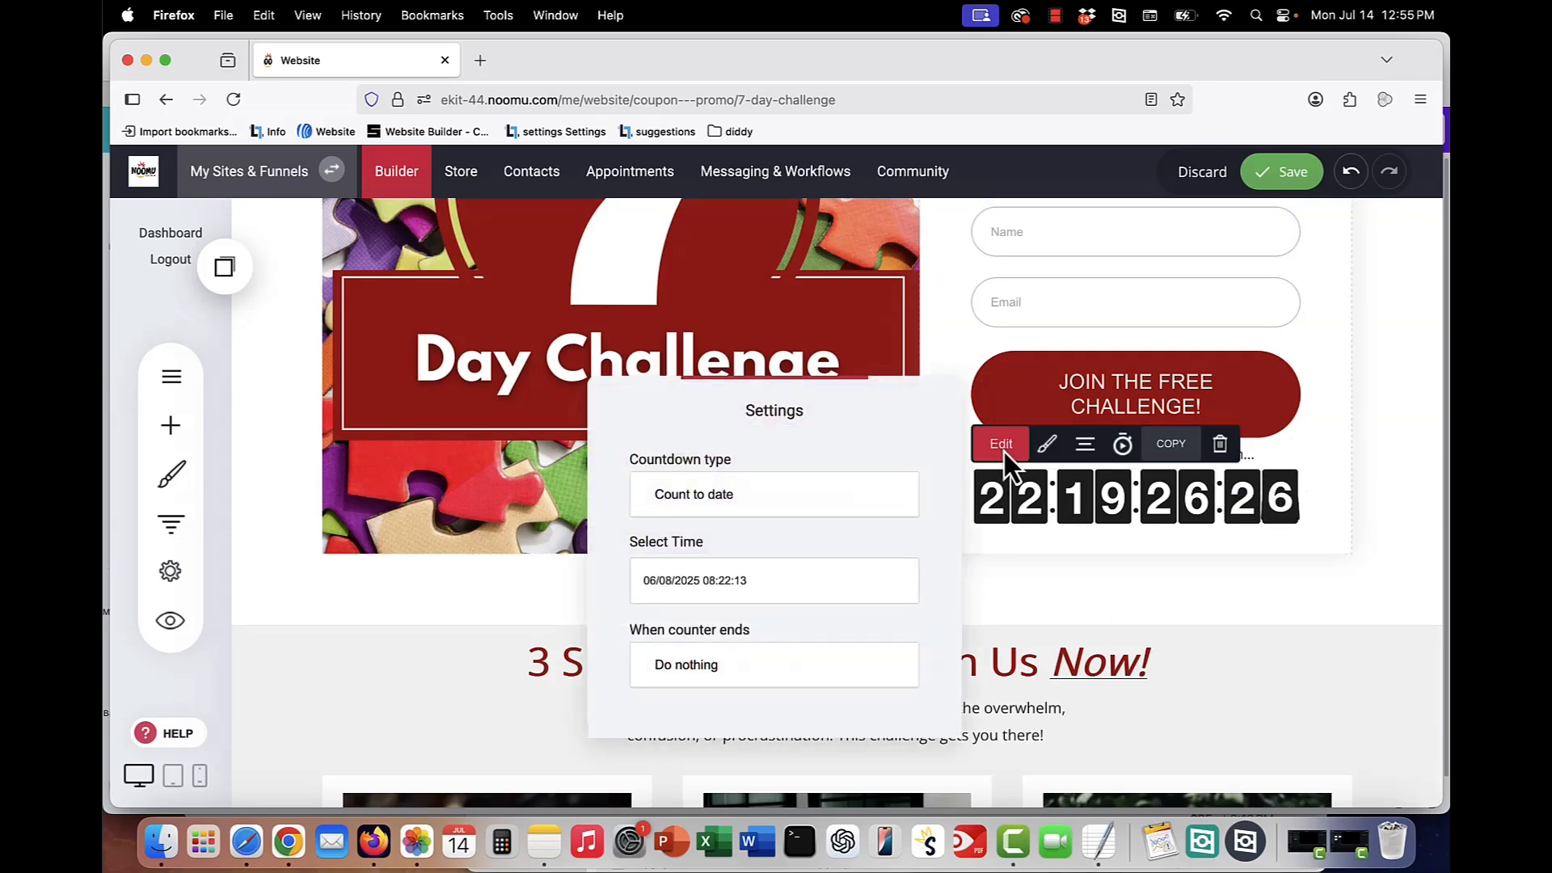
{"action": "left_click", "coordinate": [797, 488]}
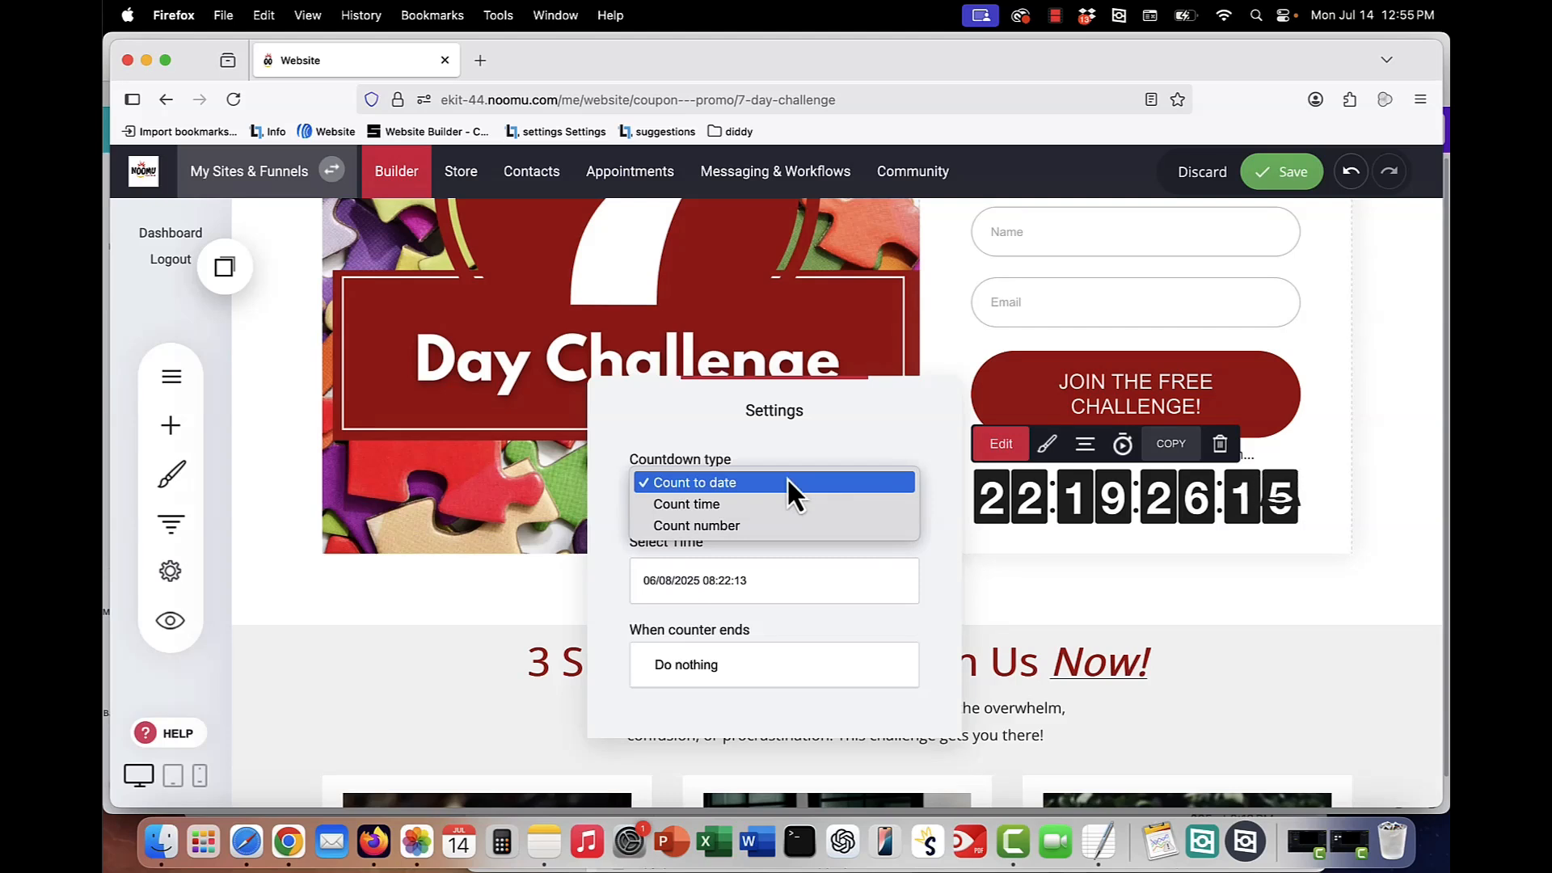
{"action": "left_click", "coordinate": [788, 458]}
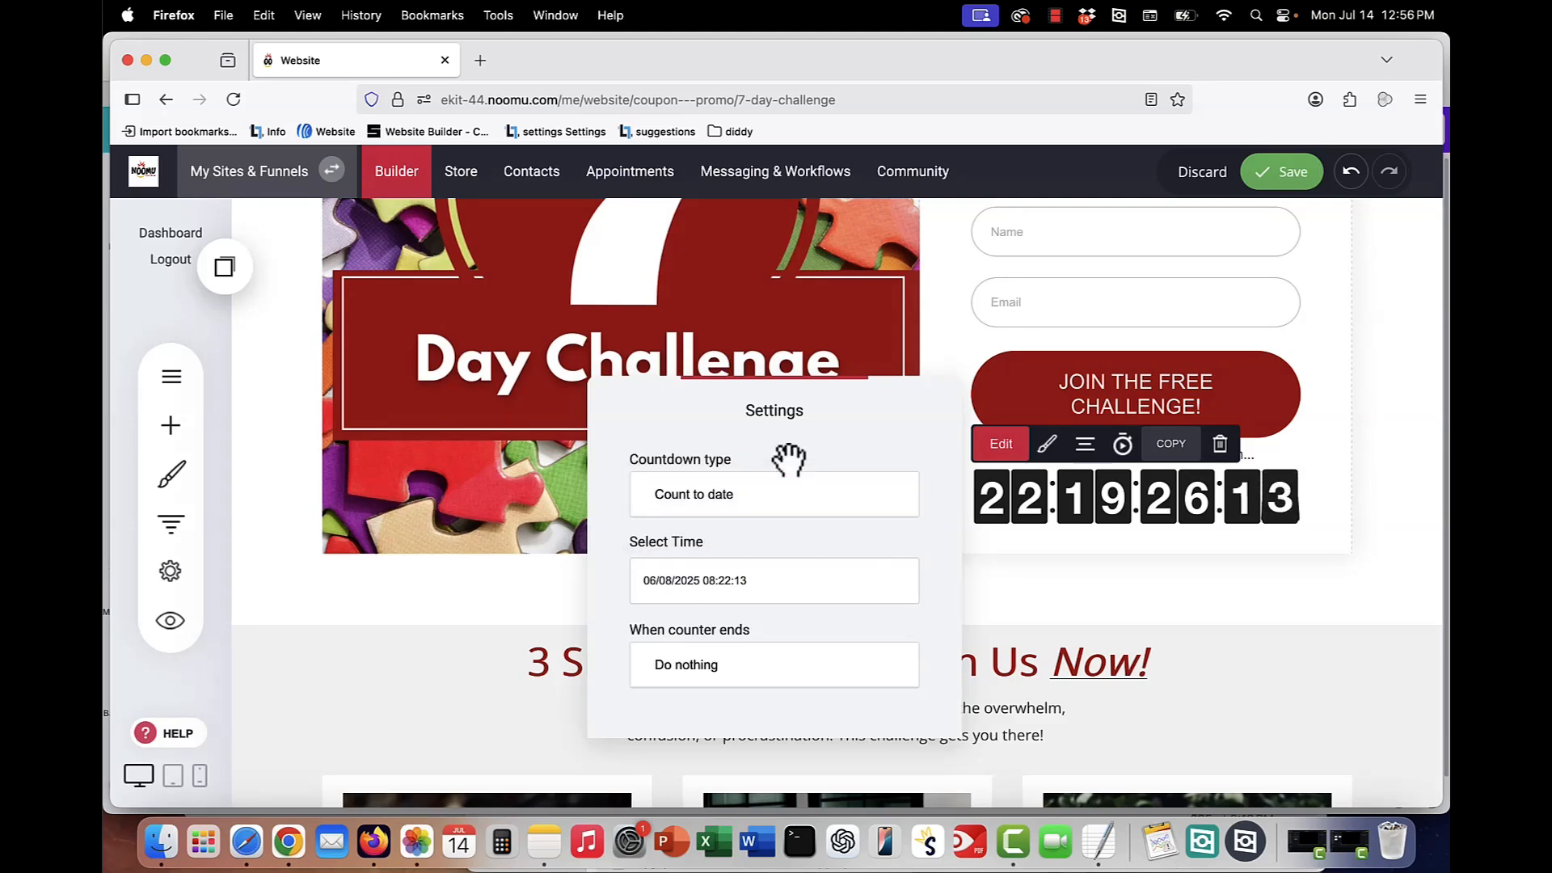
Step: View the hero countdown's date and time picker and the options for when the counter ends
{"action": "left_click", "coordinate": [704, 592]}
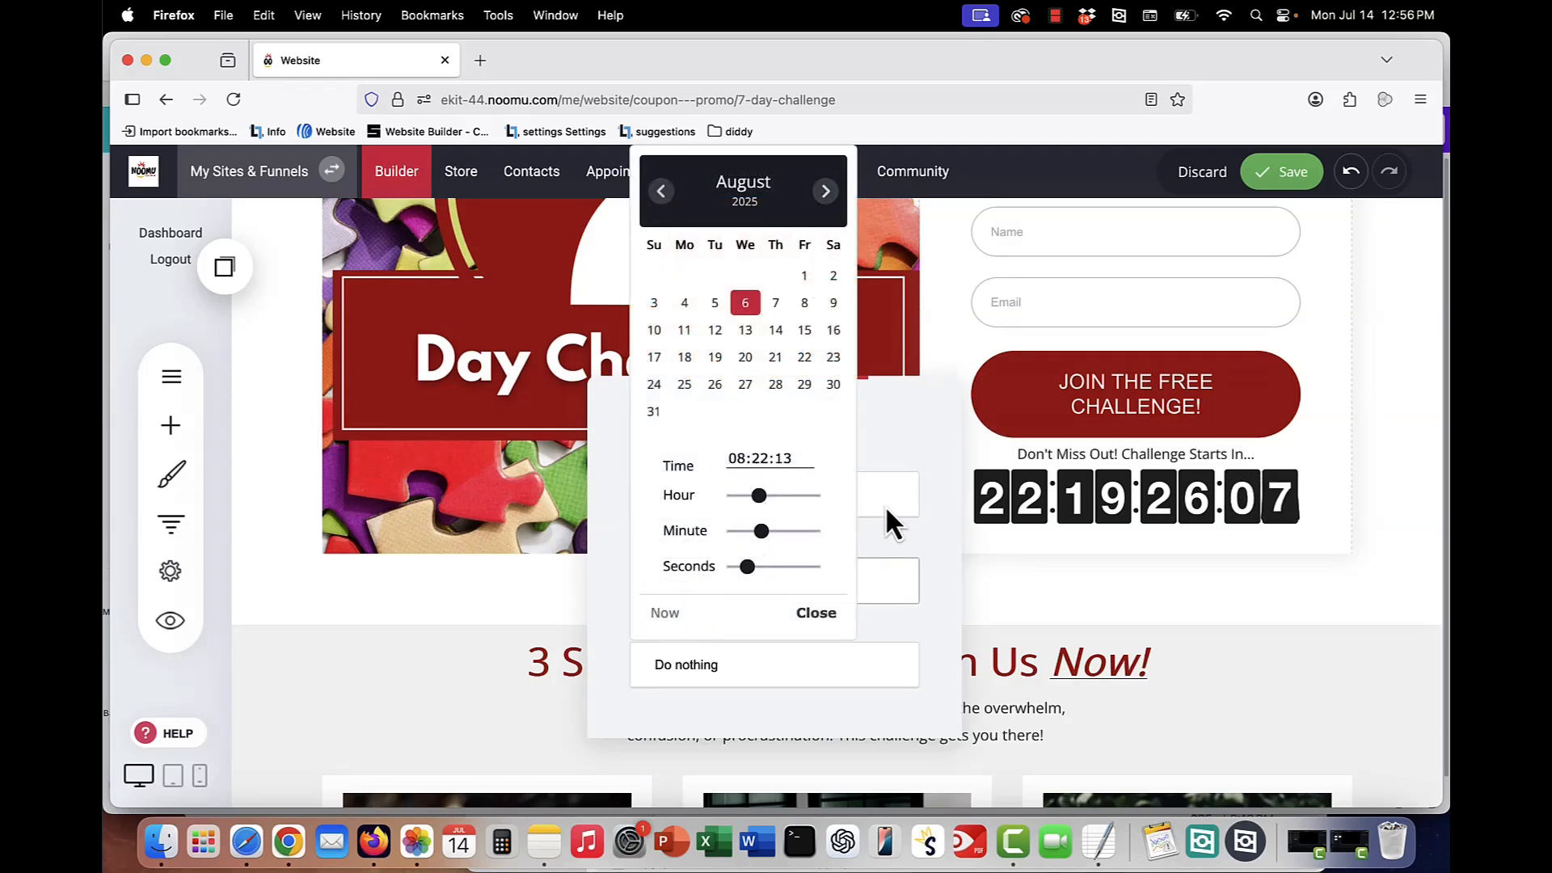
{"action": "left_click", "coordinate": [890, 454]}
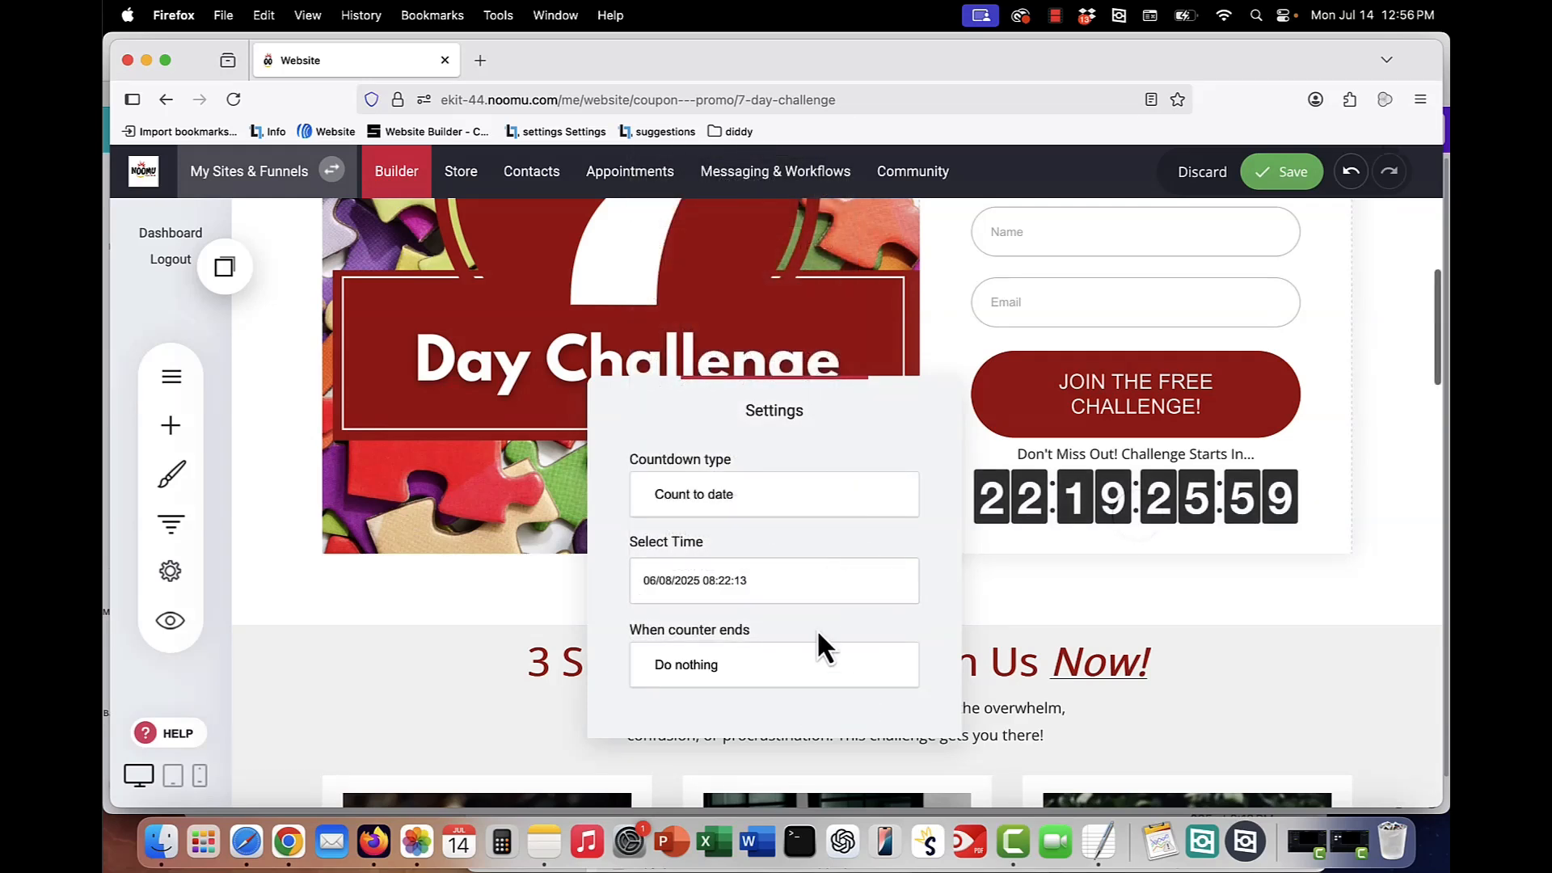
{"action": "left_click", "coordinate": [807, 663]}
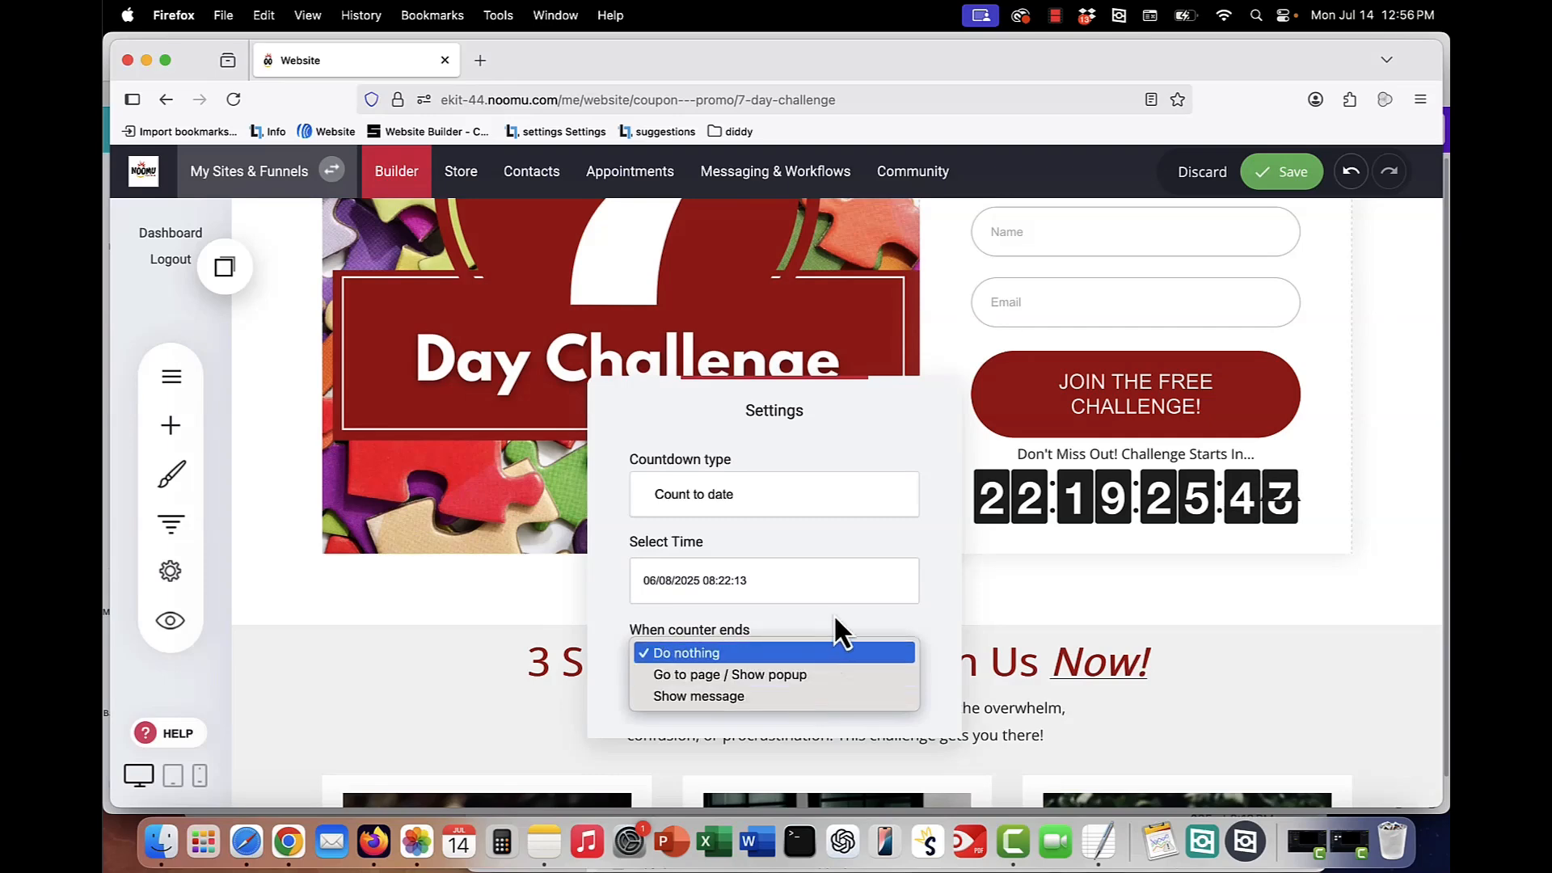
Step: Open the "Clear, Actionable Steps Every Day" image's settings, view the image directory and close both without choosing a replacement
{"action": "scroll", "coordinate": [1084, 574], "scroll_direction": "down", "scroll_amount": 5}
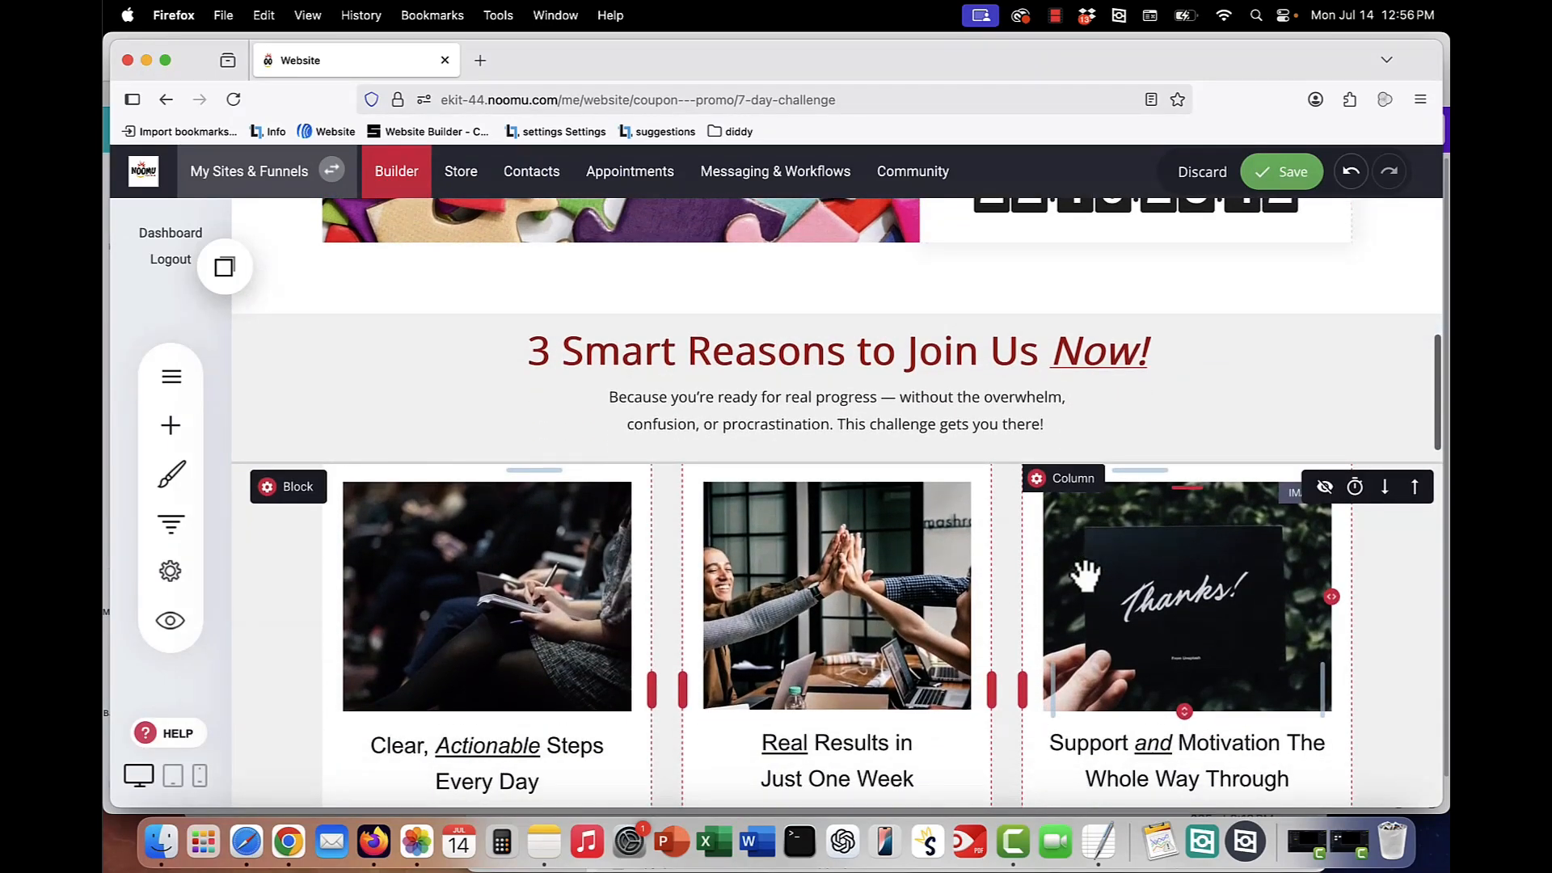
{"action": "scroll", "coordinate": [1086, 575], "scroll_direction": "down", "scroll_amount": 2}
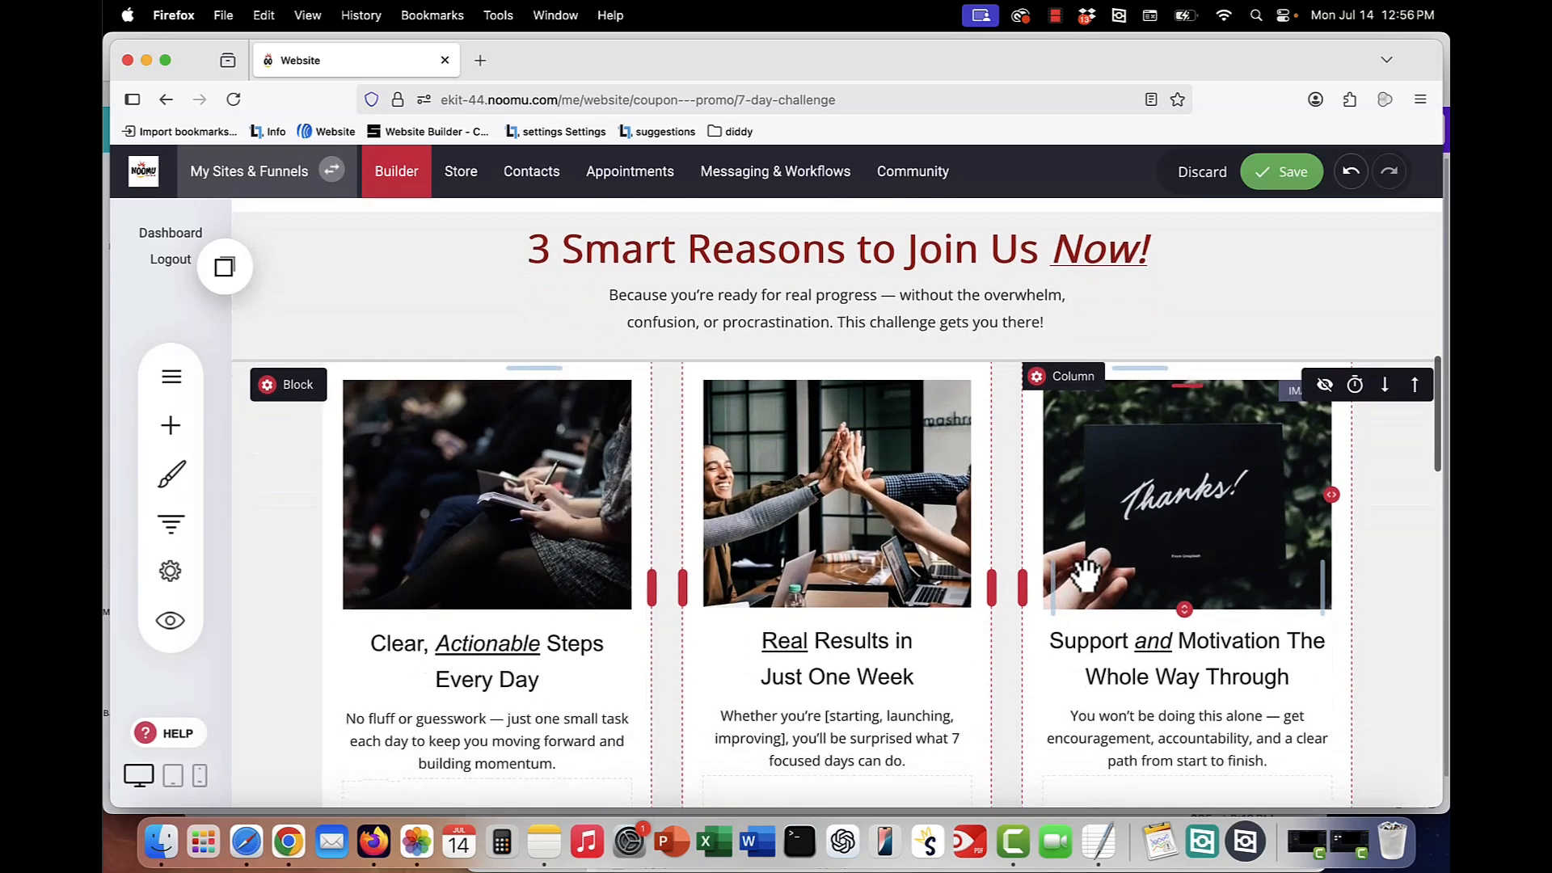
{"action": "scroll", "coordinate": [904, 476], "scroll_direction": "down", "scroll_amount": 1}
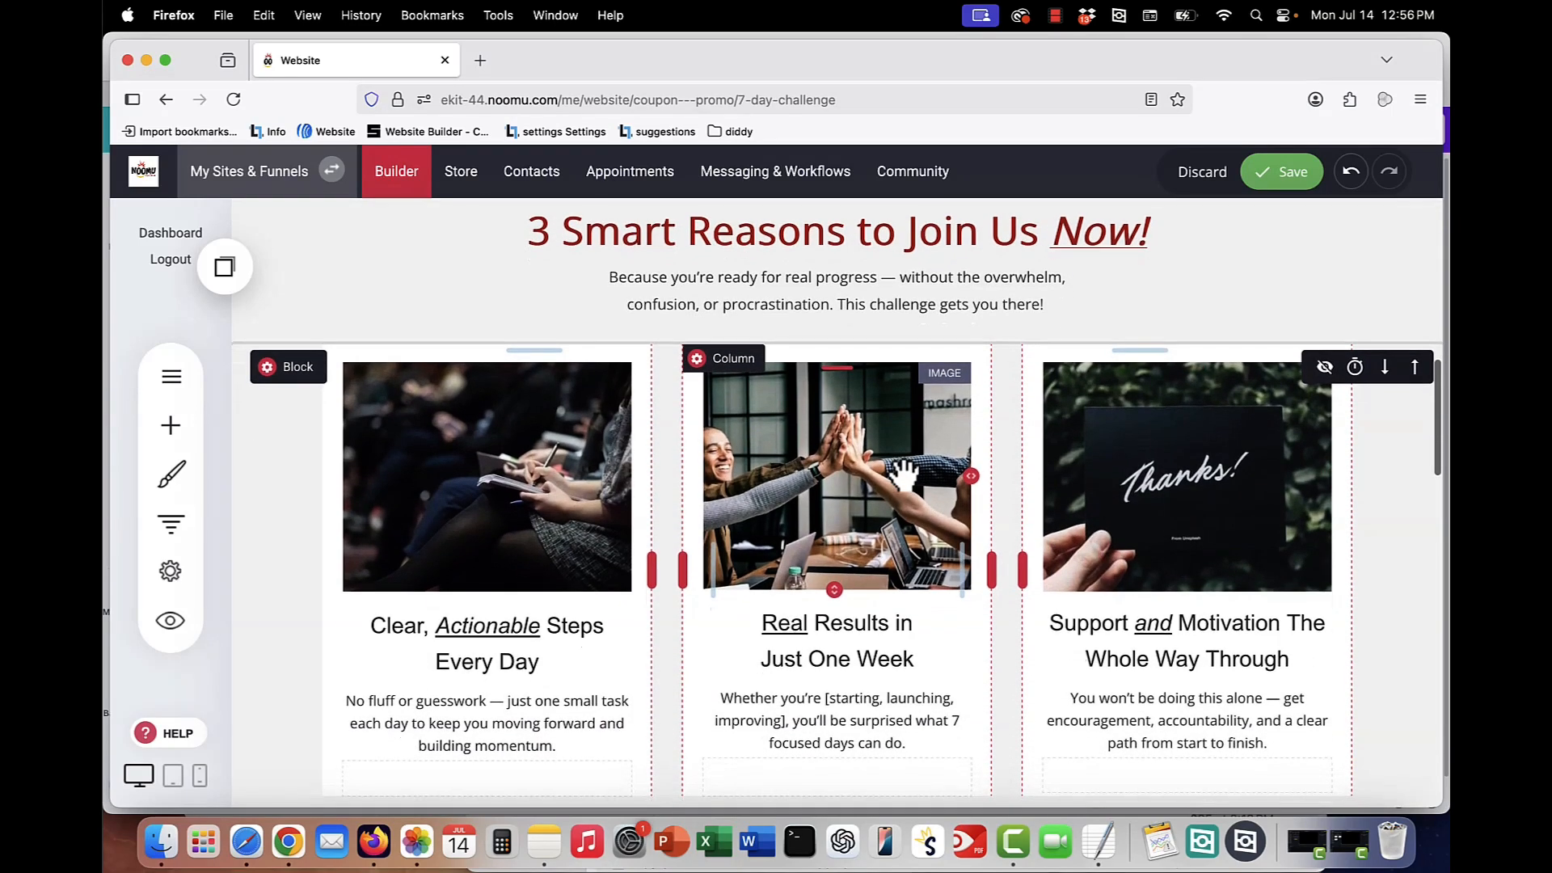
{"action": "scroll", "coordinate": [904, 476], "scroll_direction": "down", "scroll_amount": 2}
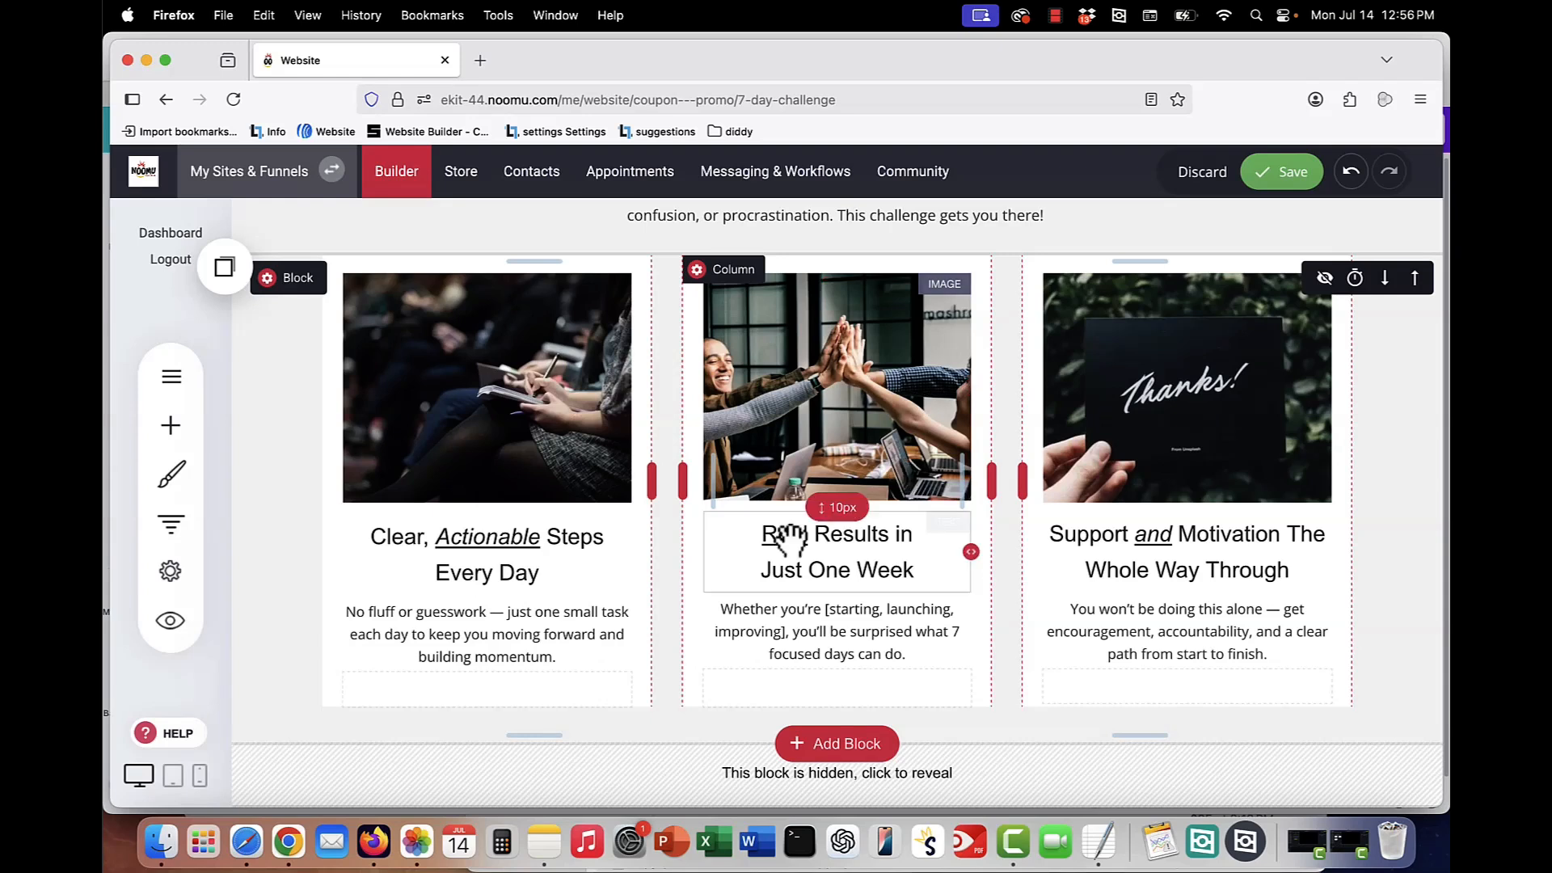
{"action": "scroll", "coordinate": [658, 605], "scroll_direction": "up", "scroll_amount": 1}
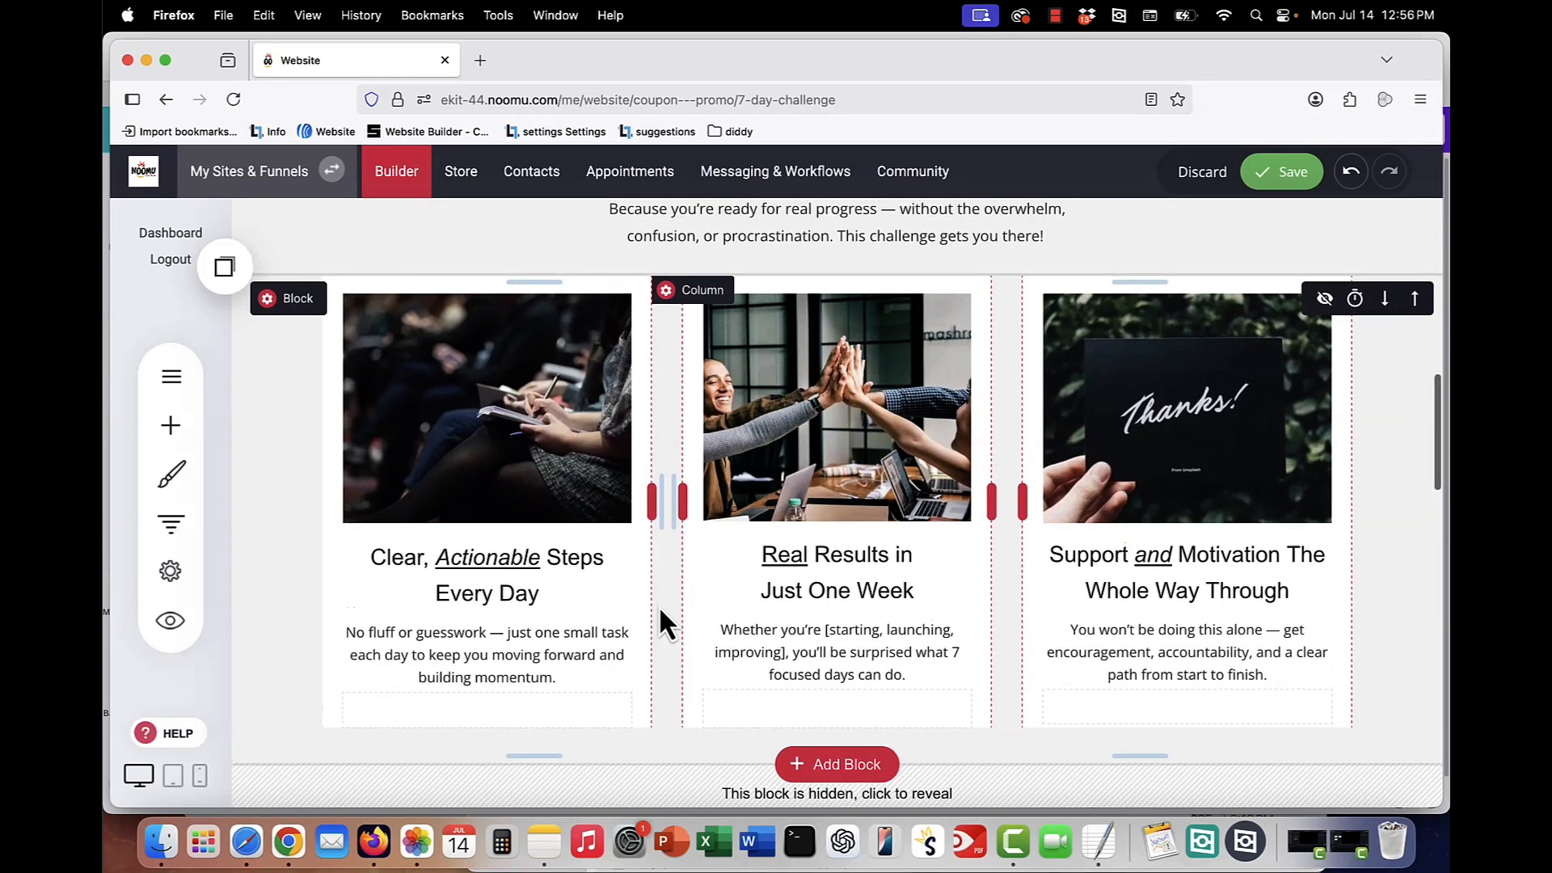
{"action": "left_click", "coordinate": [476, 445]}
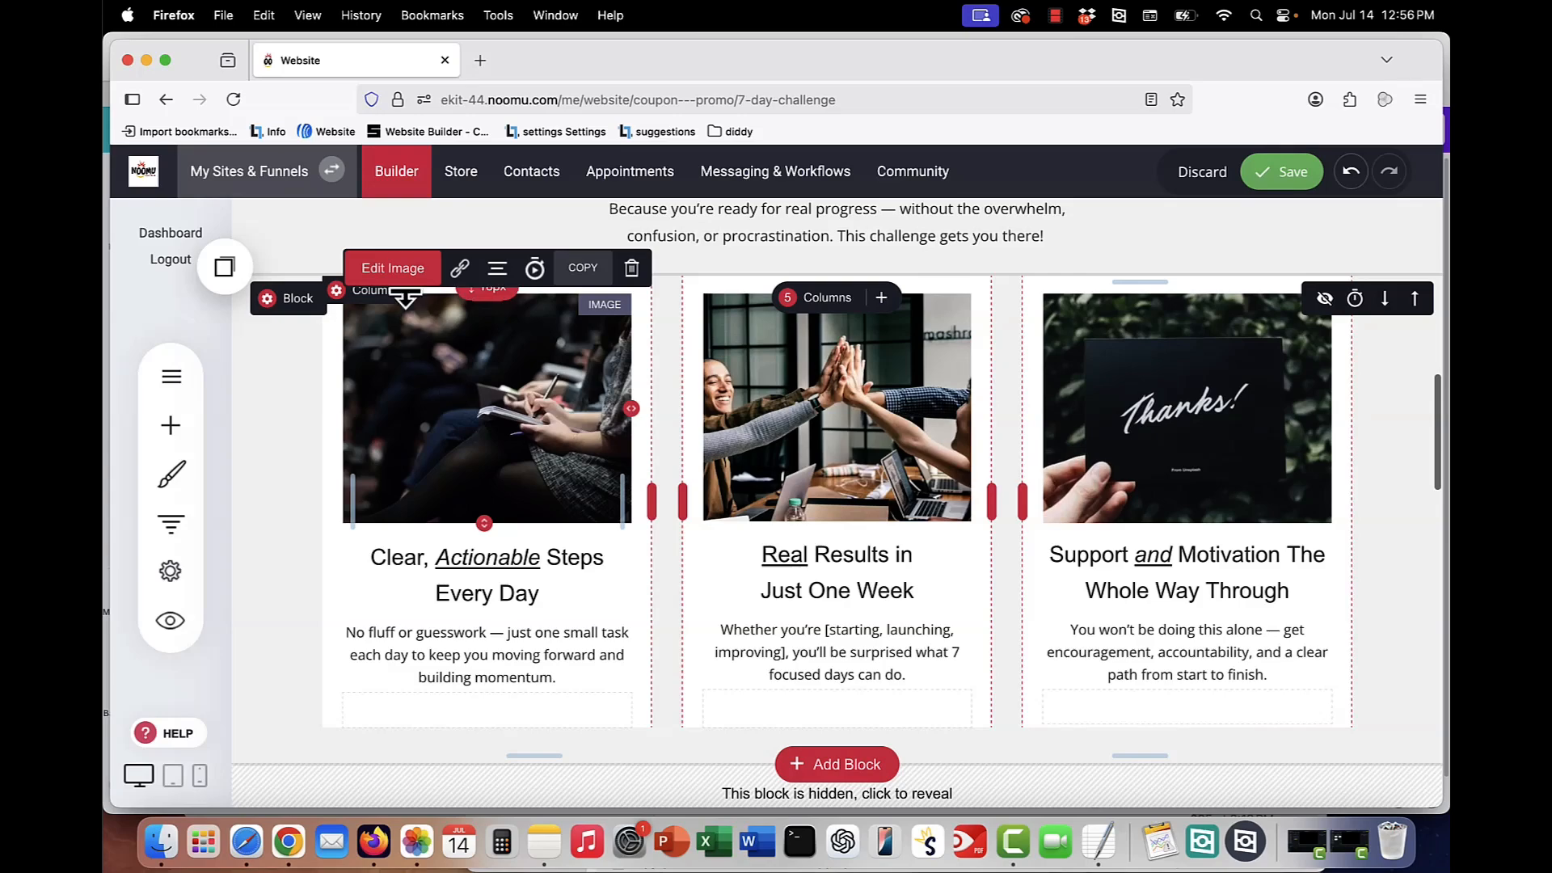
{"action": "left_click", "coordinate": [392, 275]}
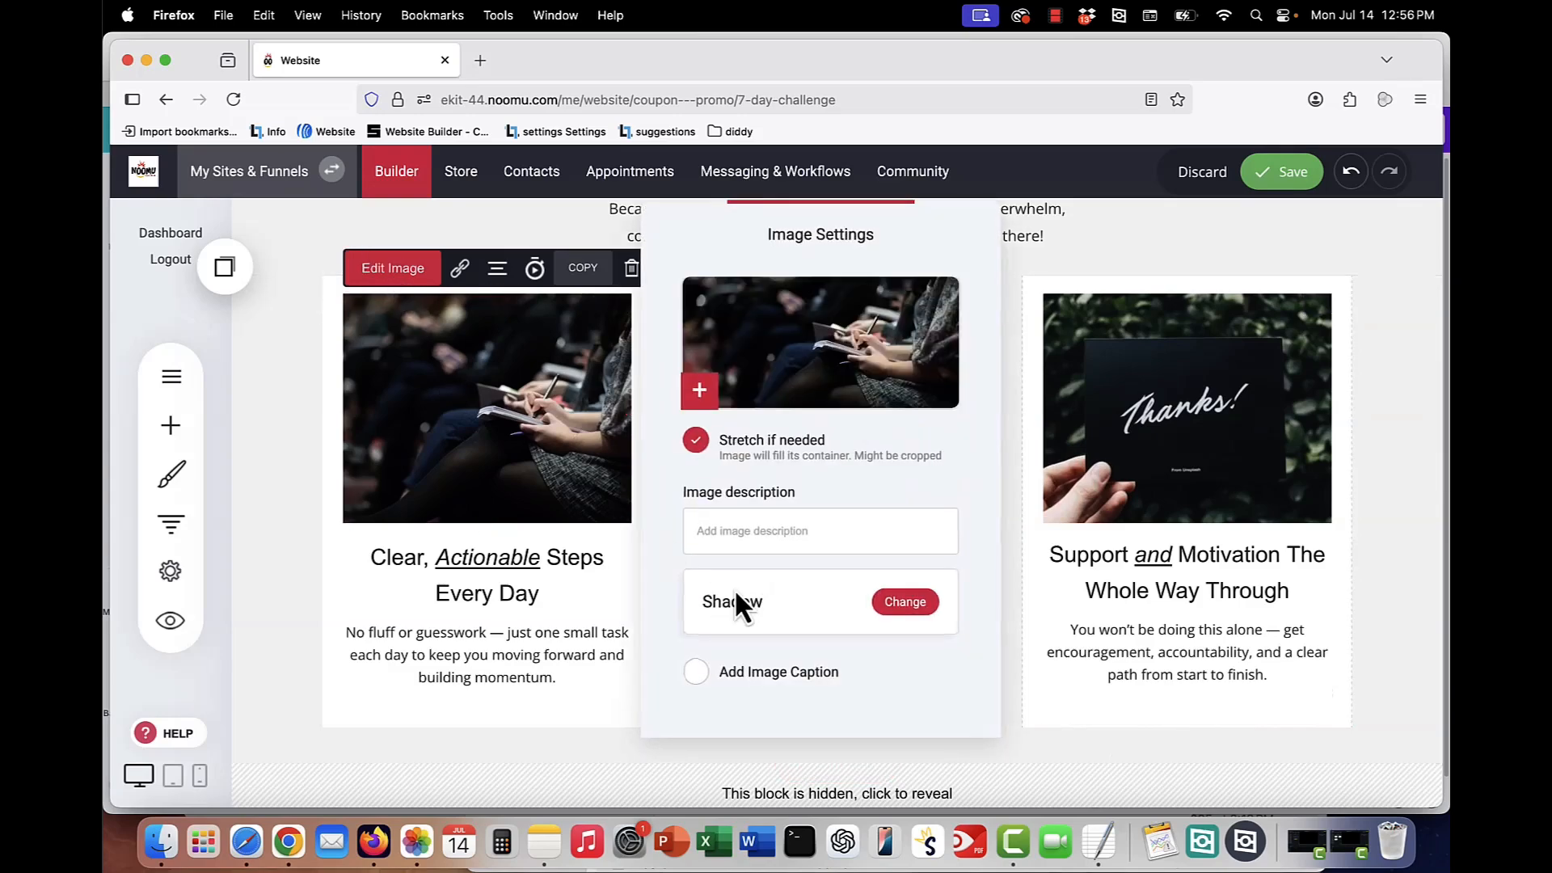
{"action": "left_click", "coordinate": [804, 380]}
{"action": "left_click", "coordinate": [374, 697]}
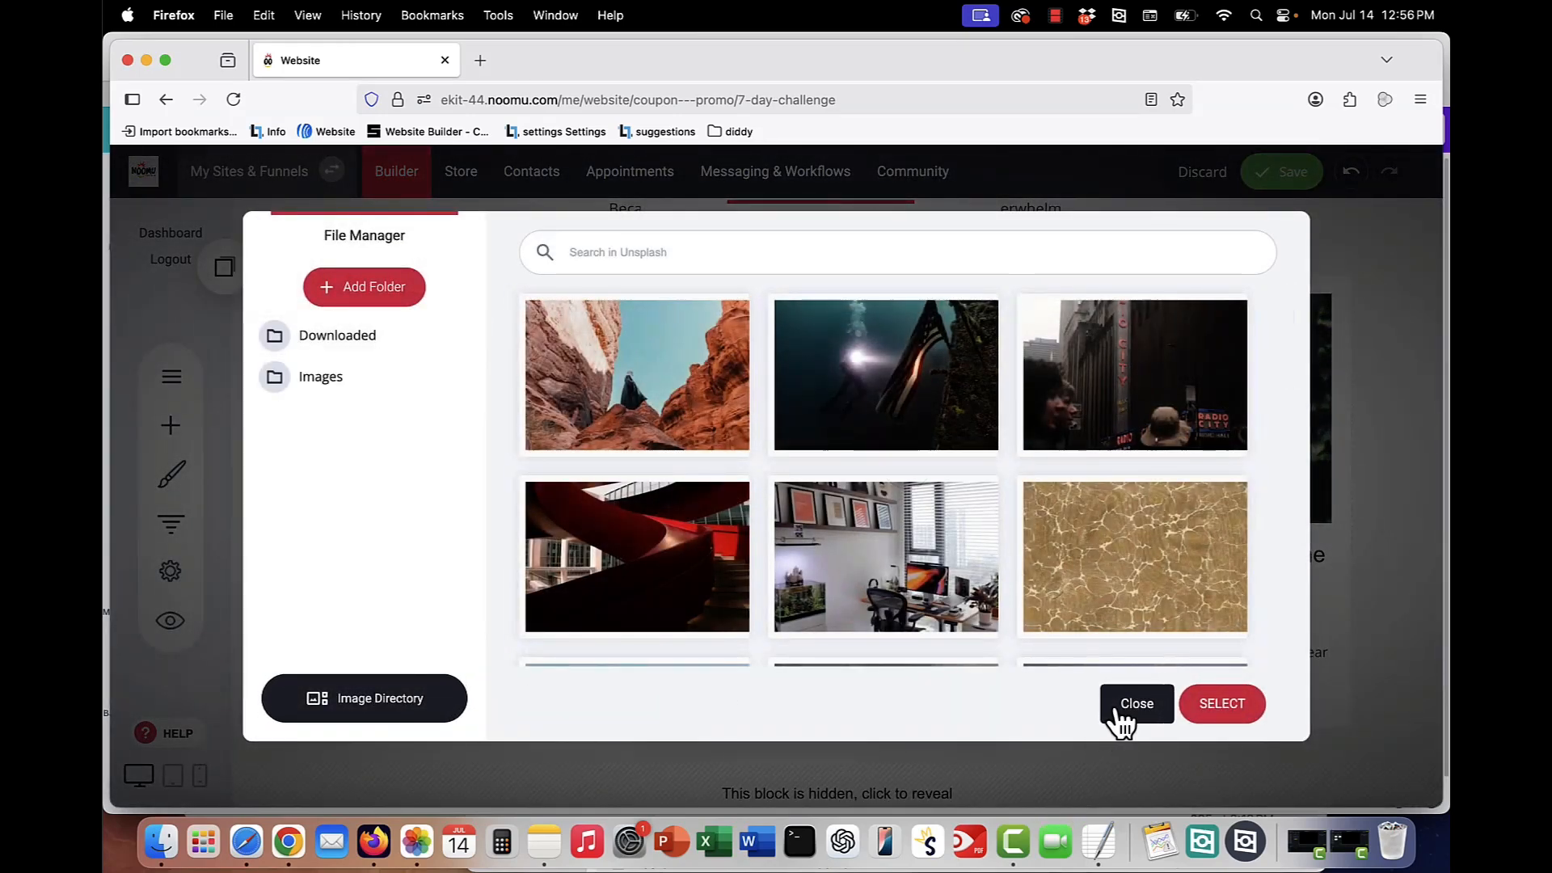
{"action": "left_click", "coordinate": [1116, 716]}
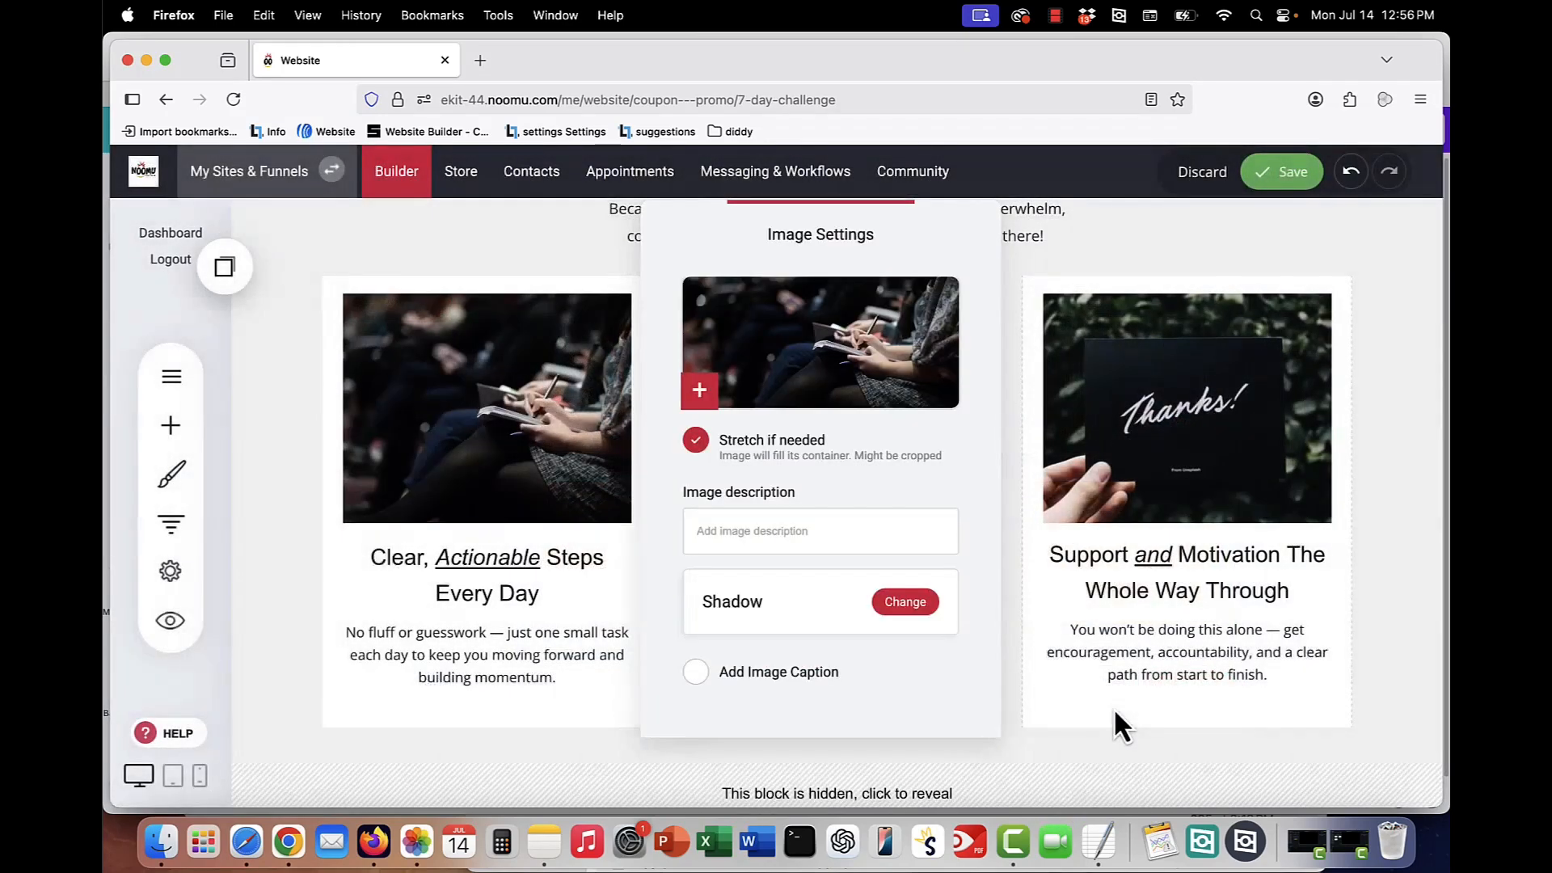
{"action": "left_click", "coordinate": [447, 644]}
Step: Reveal the two hidden blocks below the three reasons: the "Feedback from Past Challenge Participants" heading and its testimonials
{"action": "scroll", "coordinate": [444, 638], "scroll_direction": "down", "scroll_amount": 4}
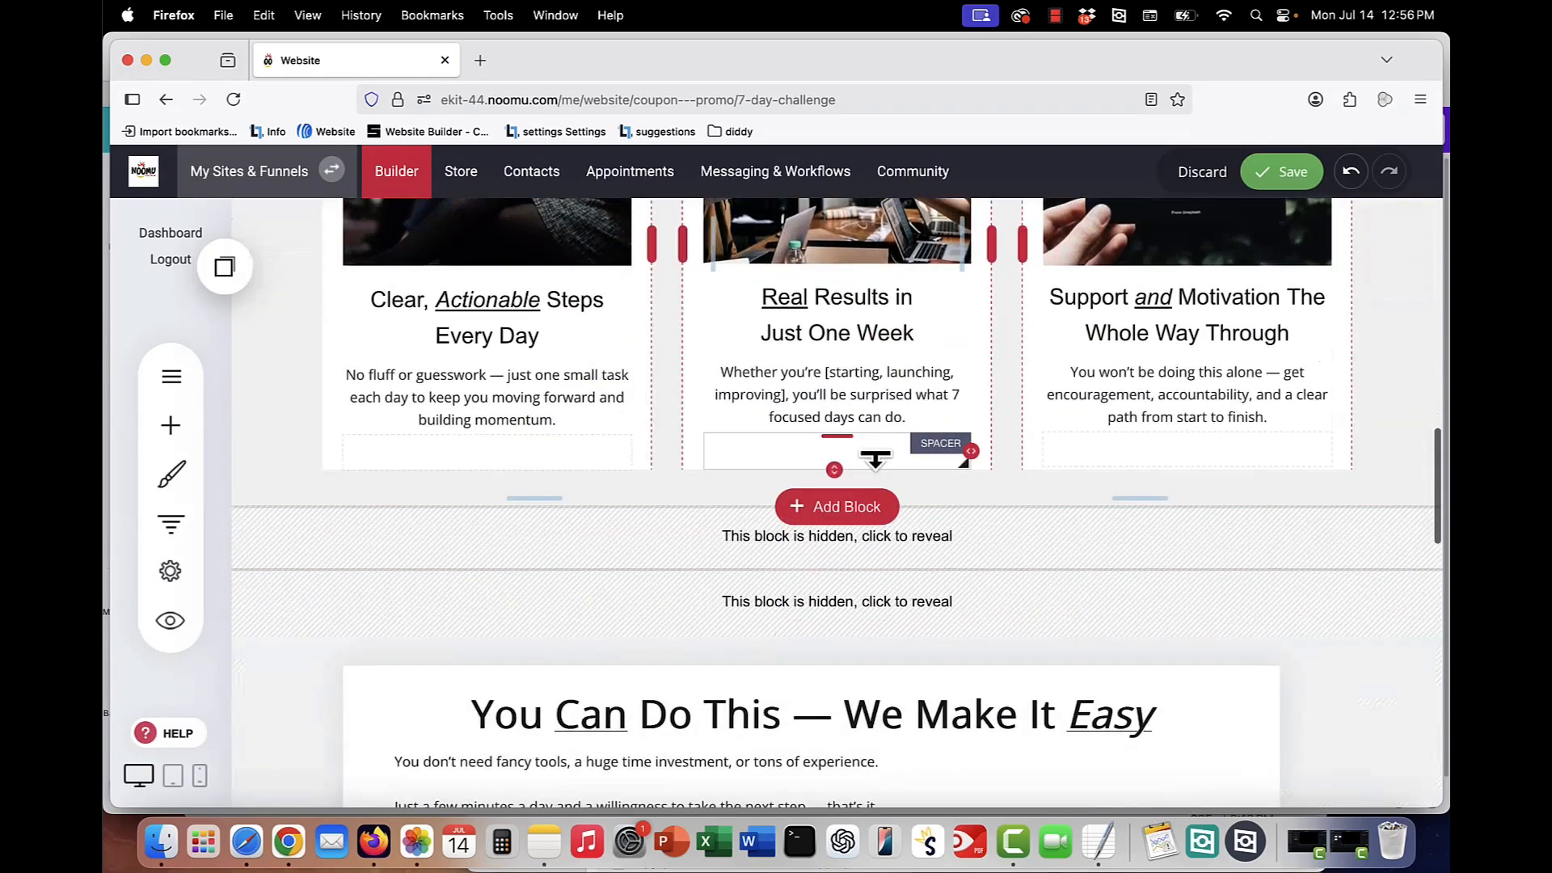
{"action": "left_click", "coordinate": [901, 538]}
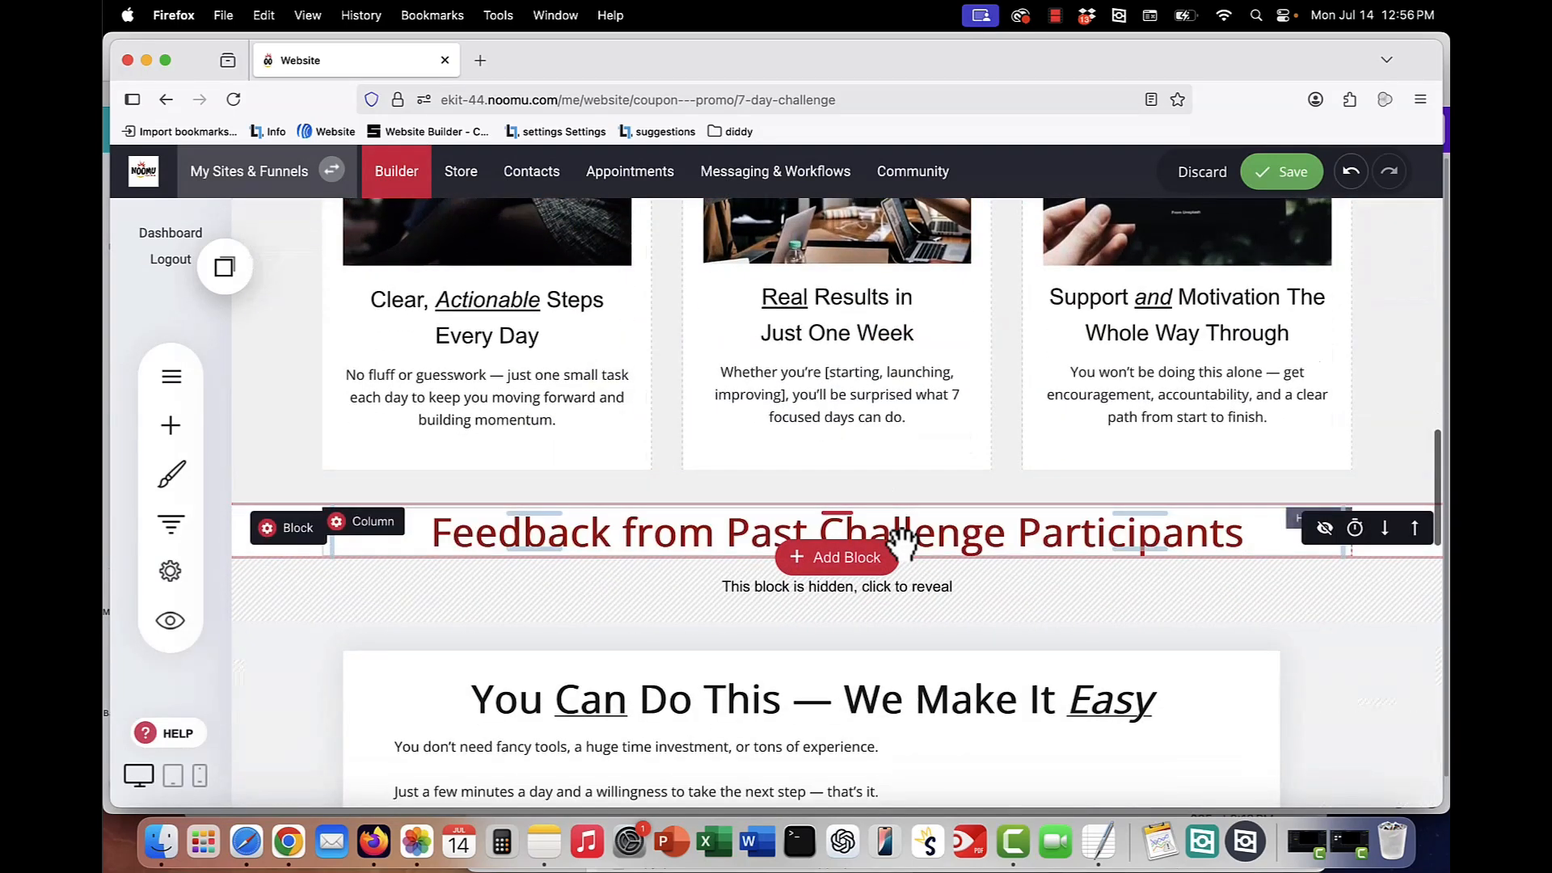
{"action": "left_click", "coordinate": [901, 590]}
{"action": "scroll", "coordinate": [897, 594], "scroll_direction": "down", "scroll_amount": 3}
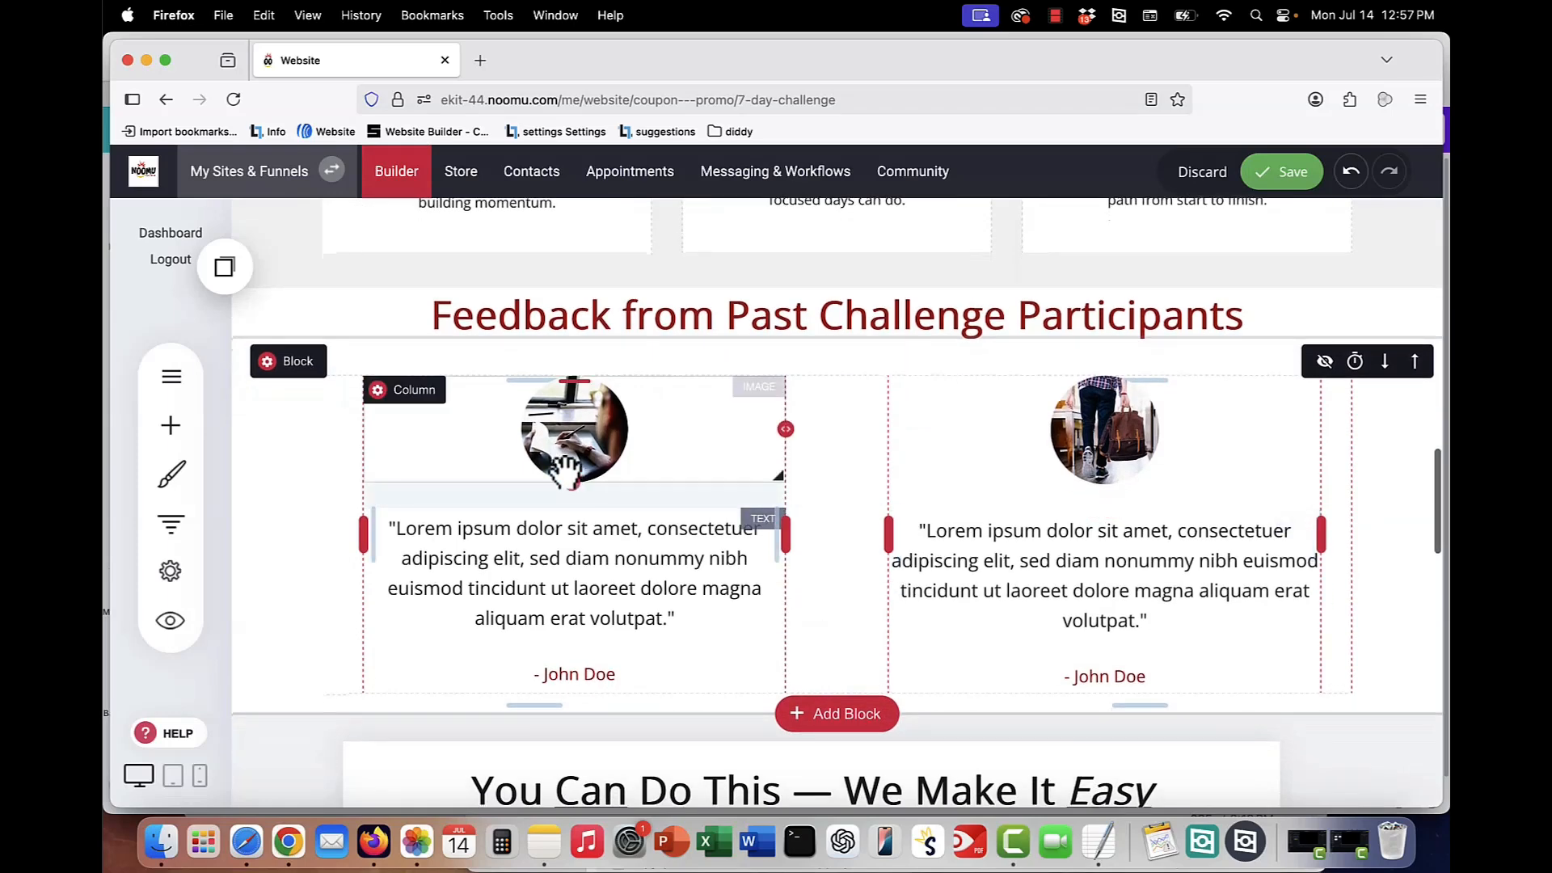
{"action": "left_click", "coordinate": [572, 437]}
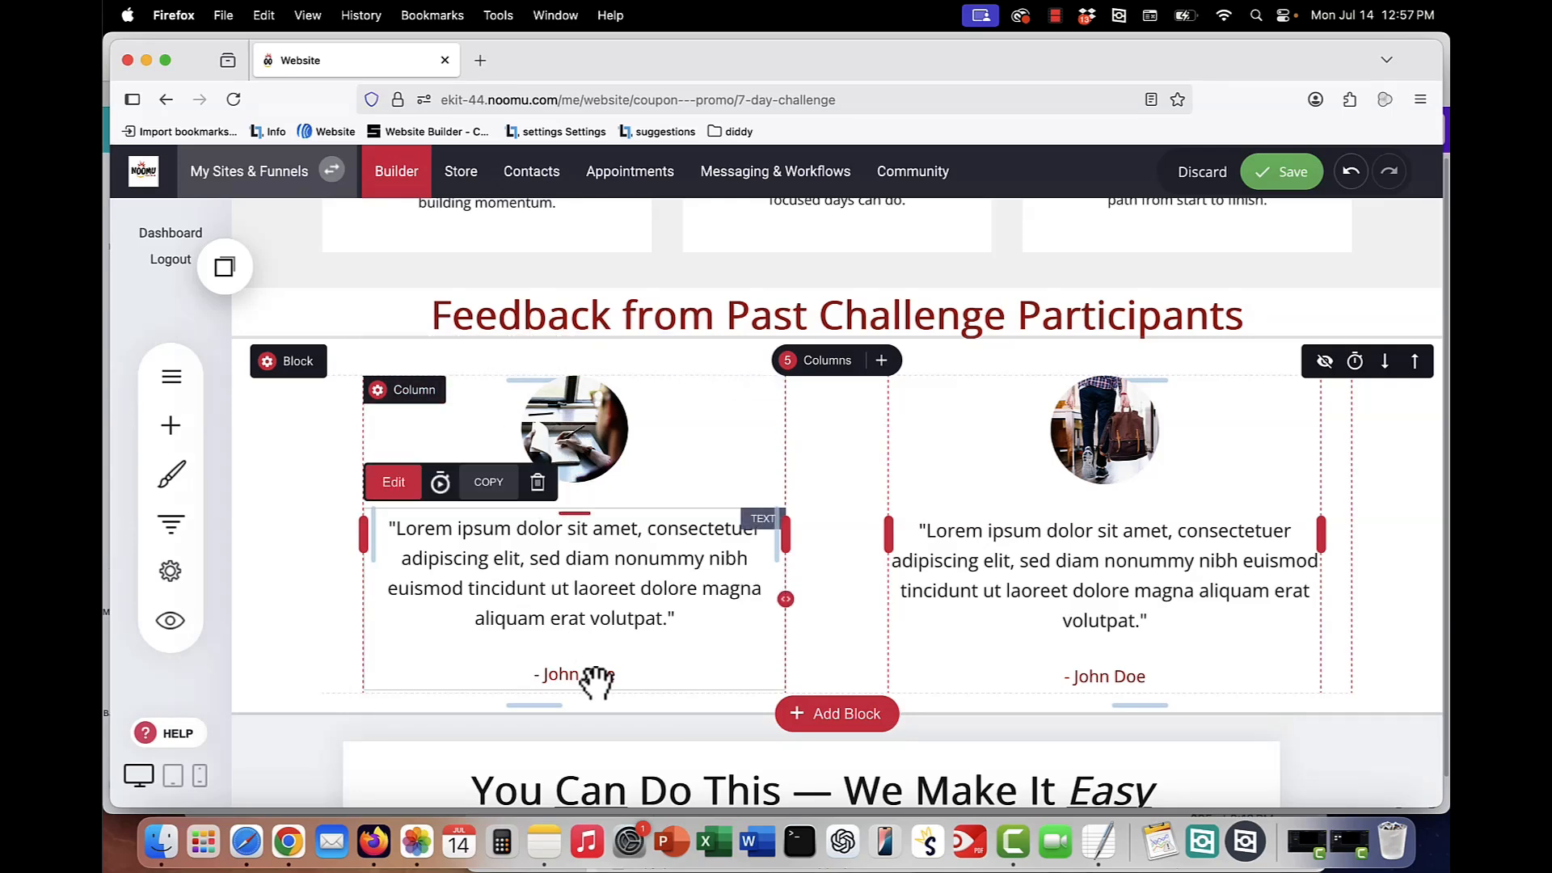
Step: Turn on "Tag contacts on new message" in the settings of the sign-up form under "Ready to Get Started?"
{"action": "scroll", "coordinate": [724, 405], "scroll_direction": "down", "scroll_amount": 10}
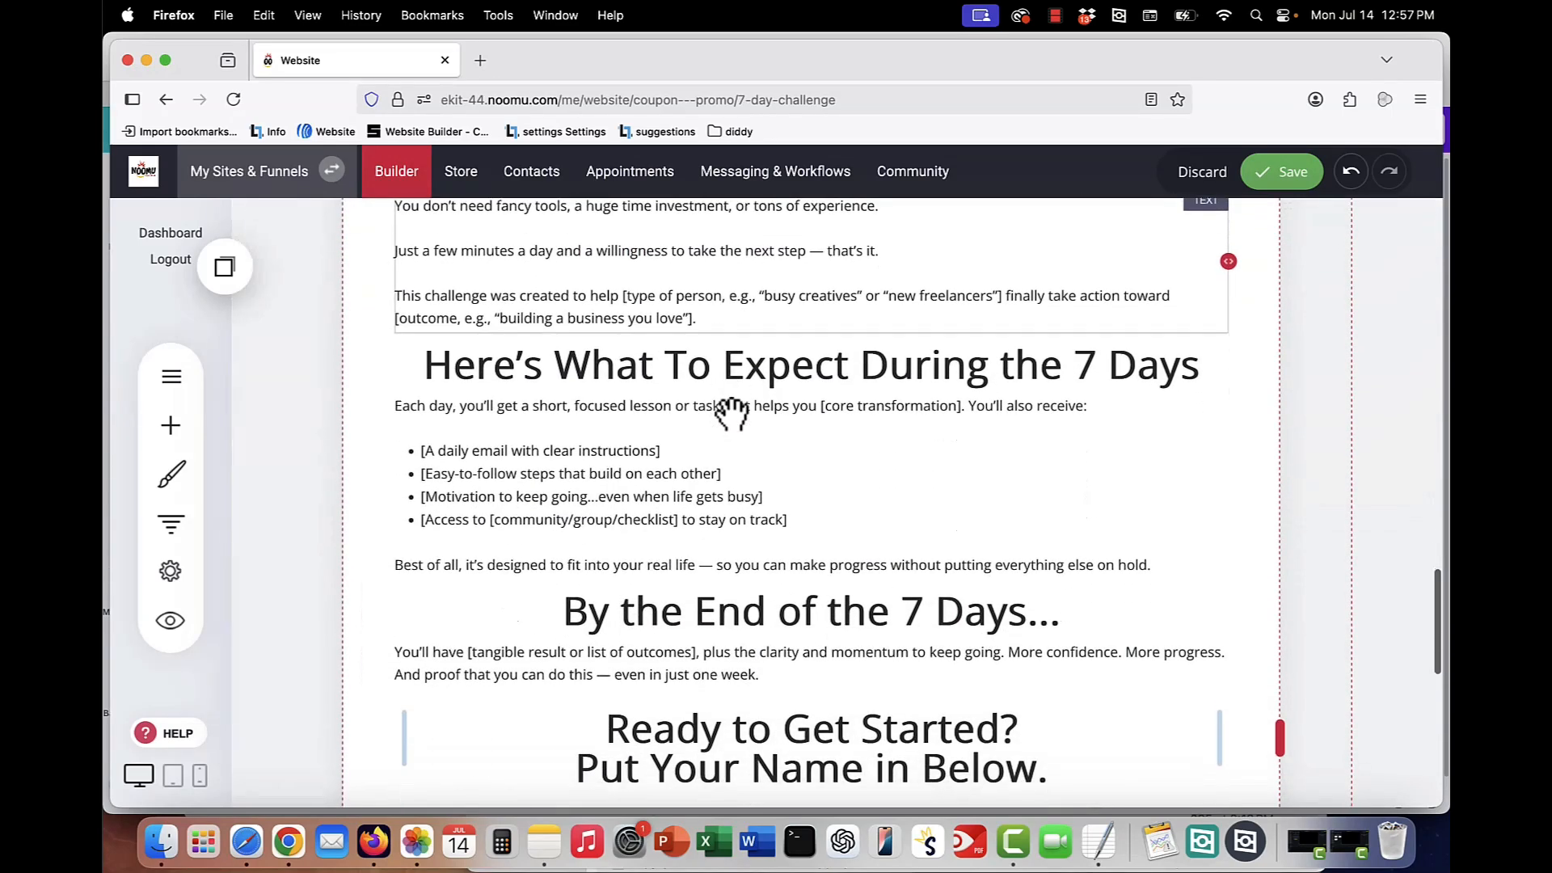
{"action": "scroll", "coordinate": [732, 412], "scroll_direction": "up", "scroll_amount": 2}
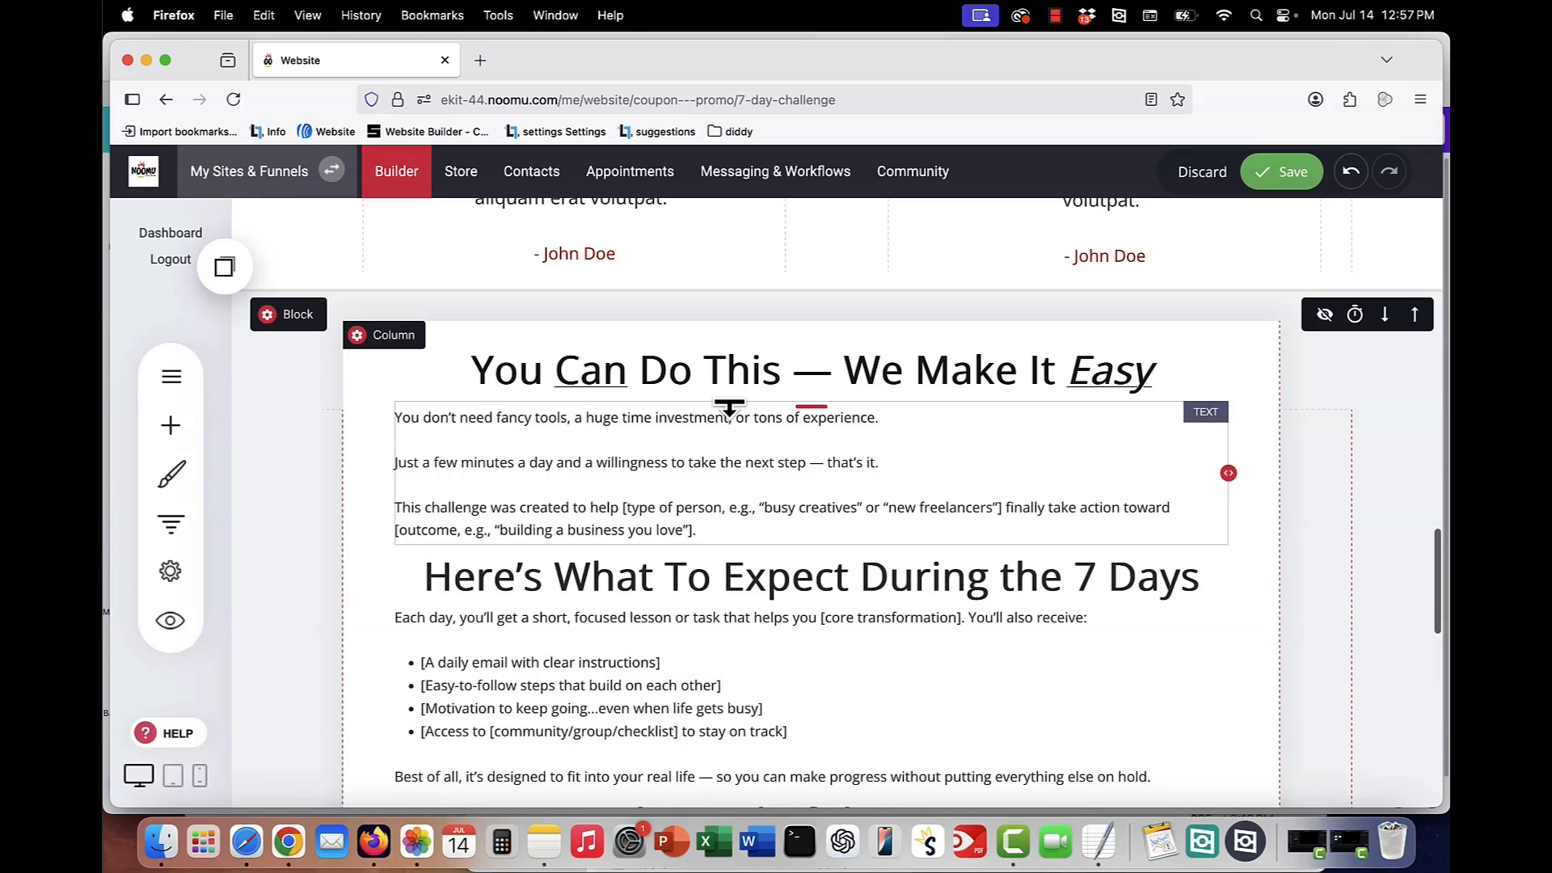
{"action": "scroll", "coordinate": [730, 405], "scroll_direction": "down", "scroll_amount": 5}
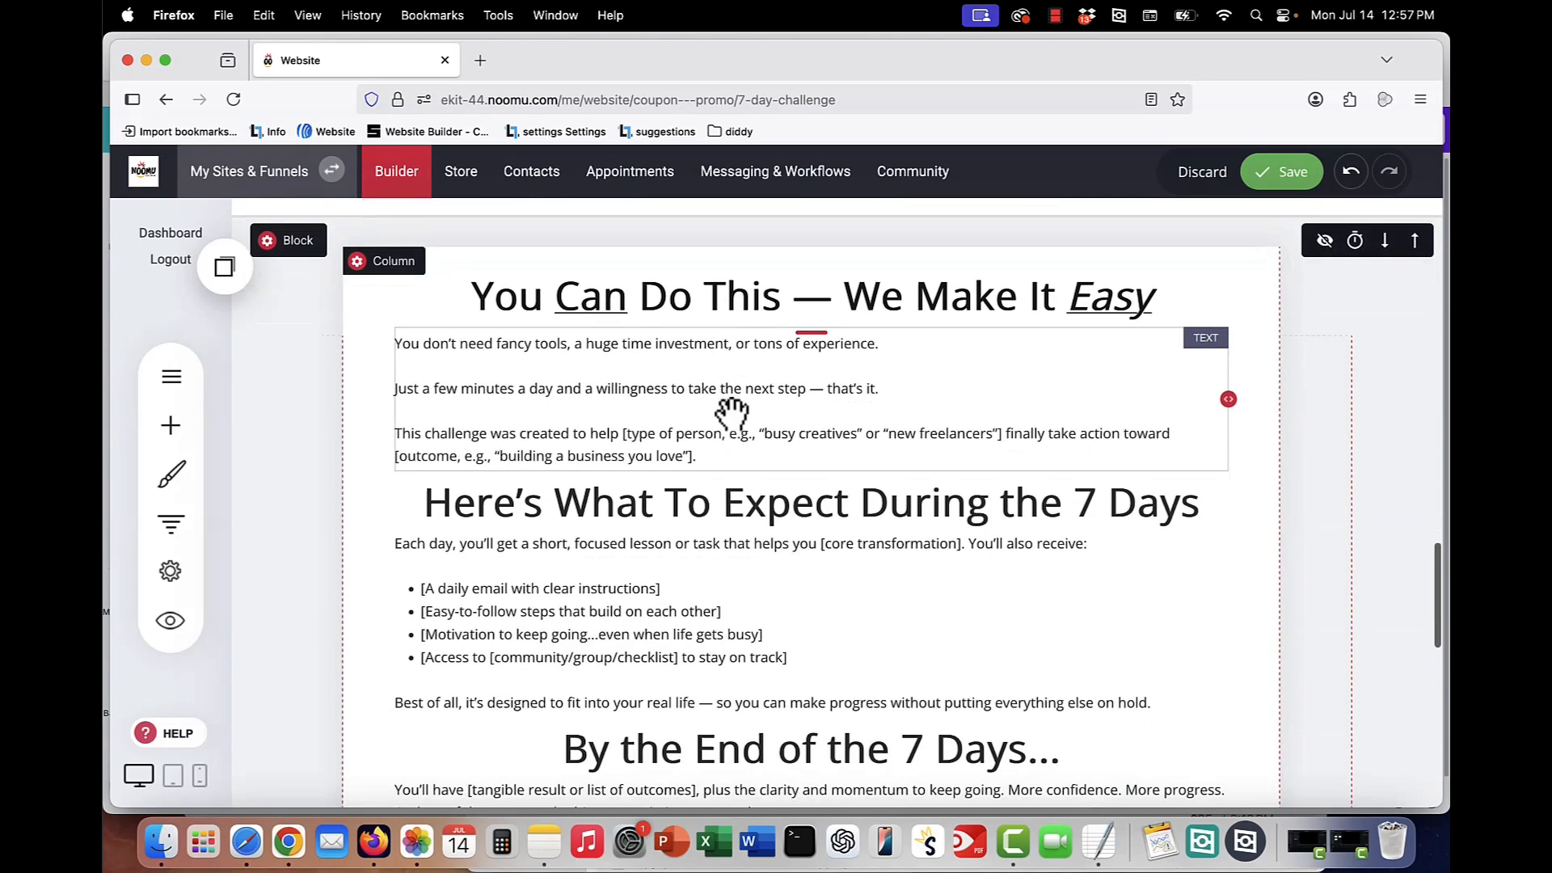
{"action": "scroll", "coordinate": [697, 531], "scroll_direction": "down", "scroll_amount": 3}
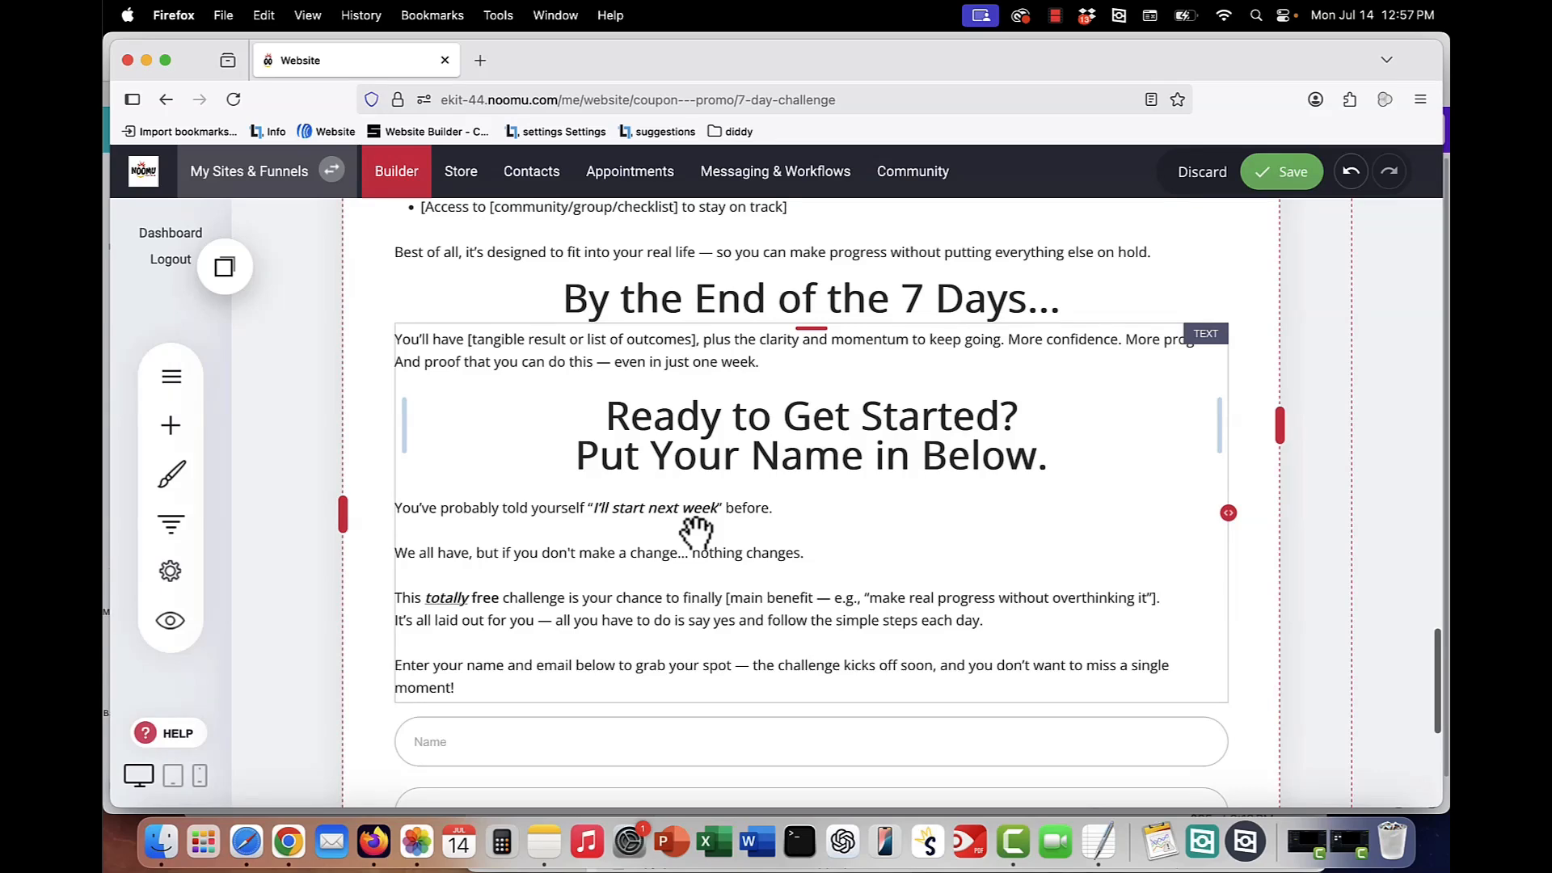
{"action": "scroll", "coordinate": [697, 531], "scroll_direction": "down", "scroll_amount": 3}
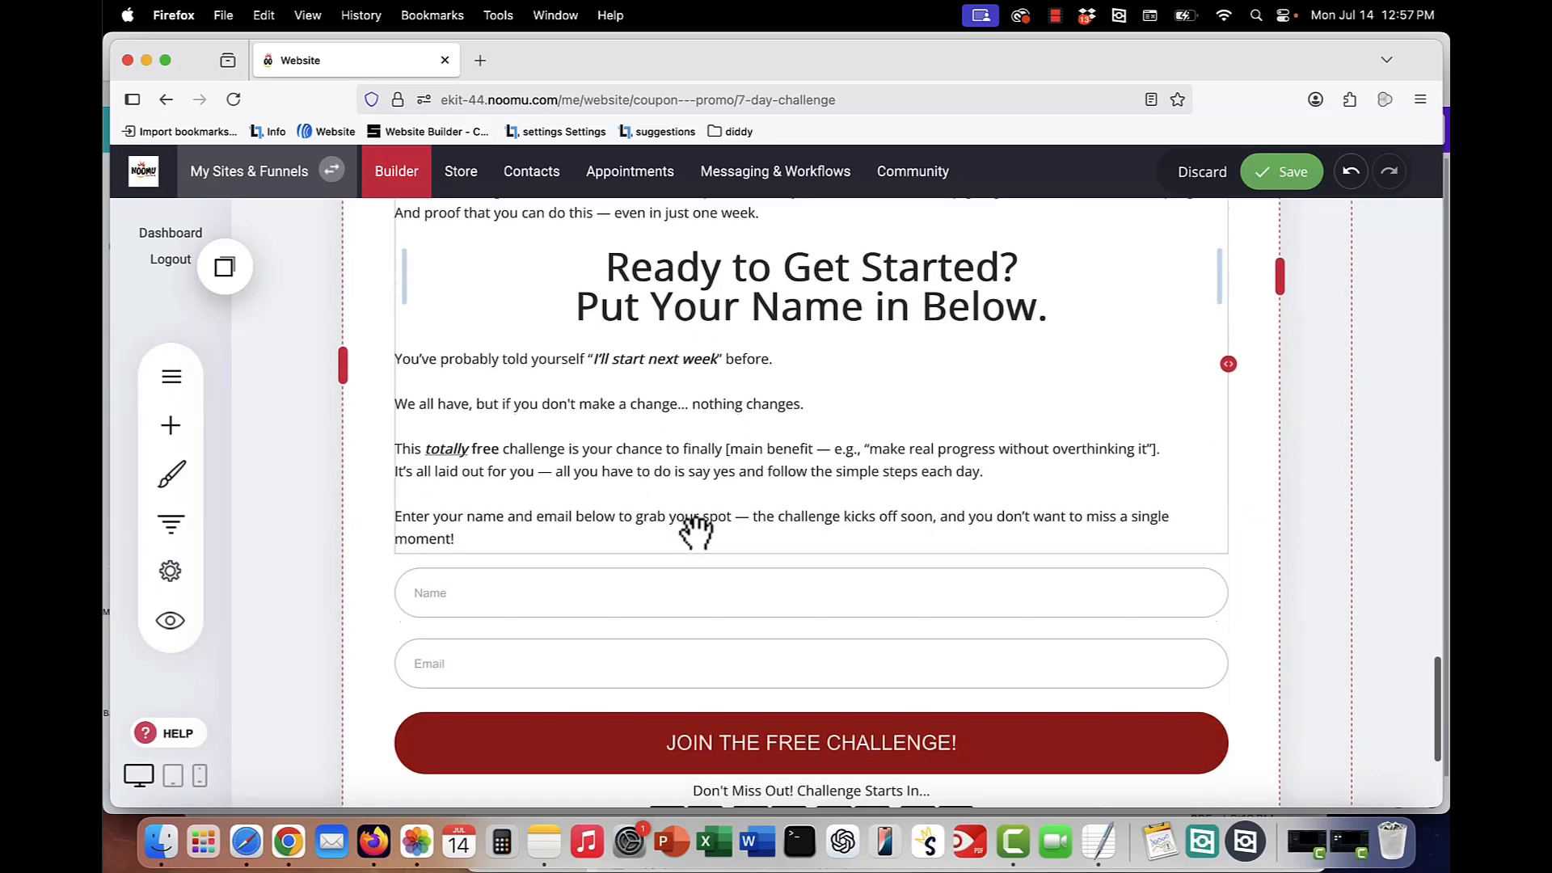
{"action": "left_click", "coordinate": [655, 557]}
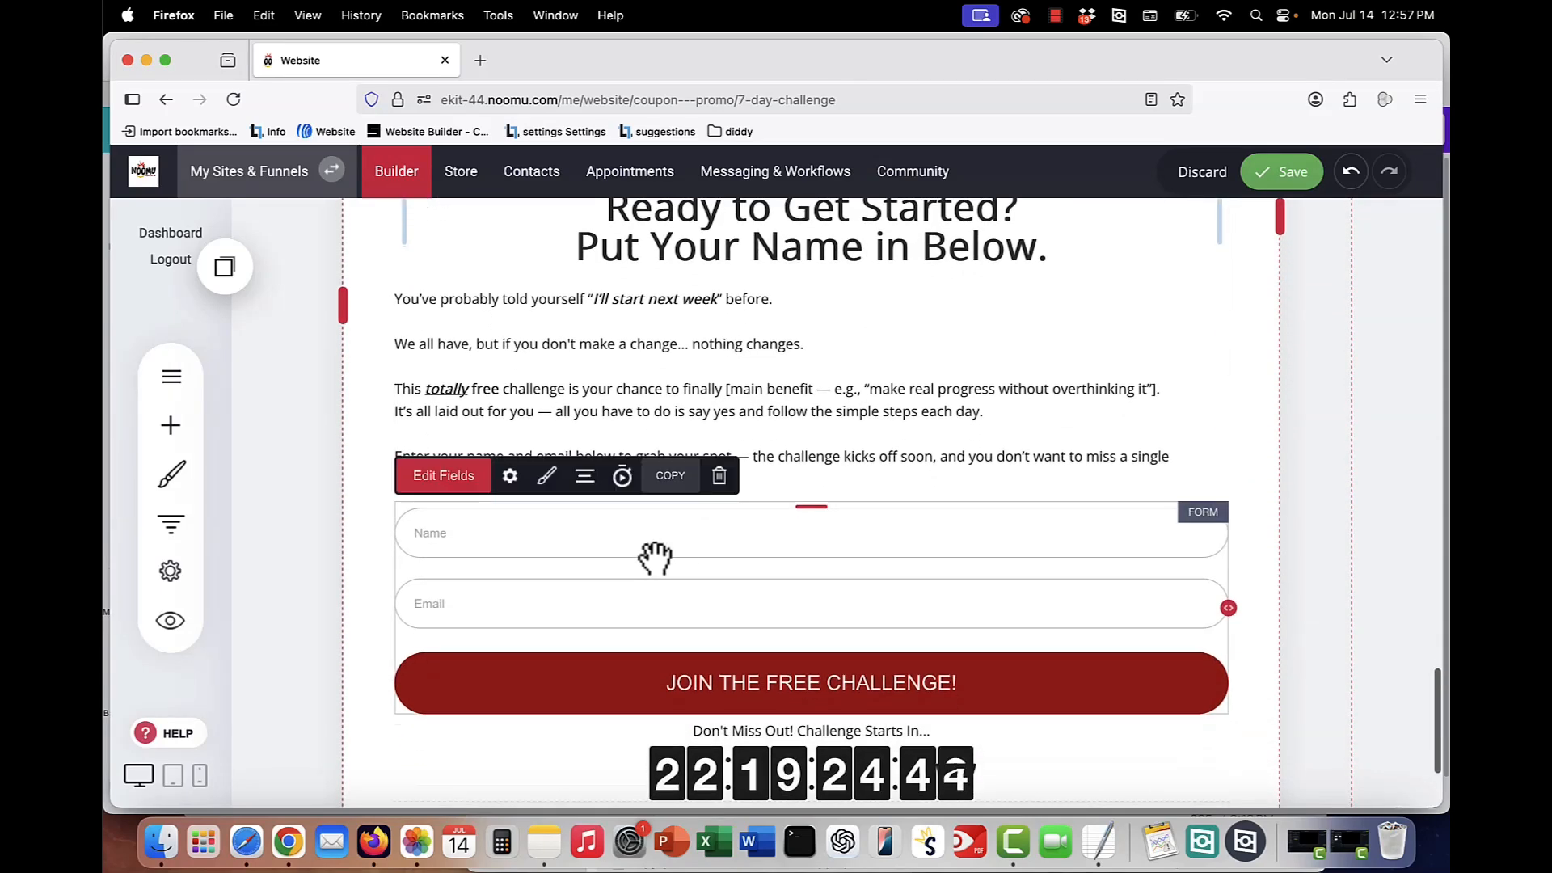
{"action": "left_click", "coordinate": [510, 477]}
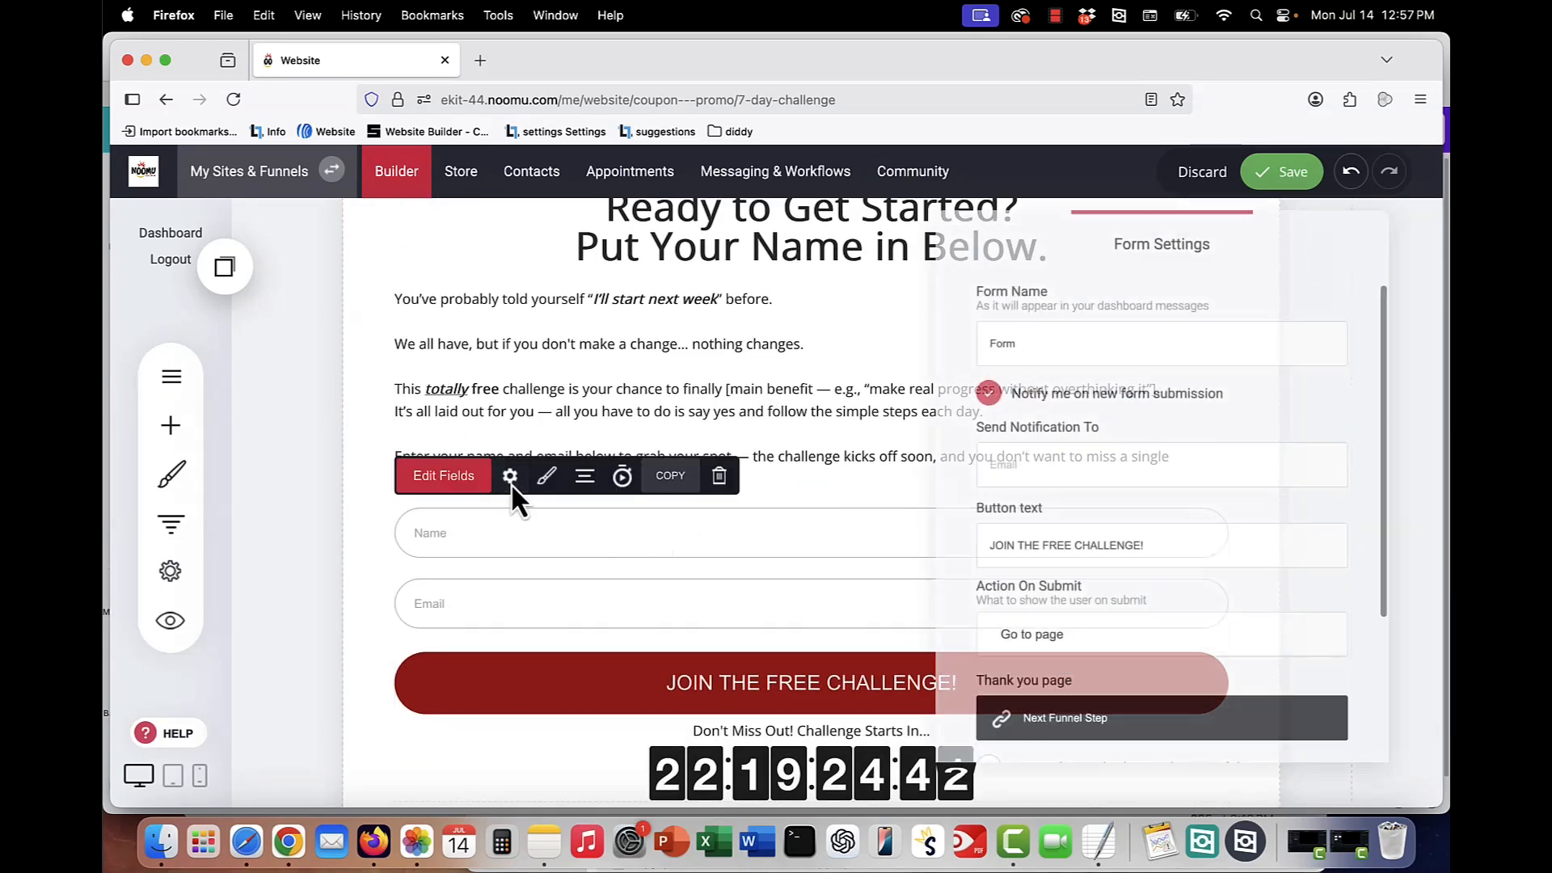
{"action": "scroll", "coordinate": [1147, 572], "scroll_direction": "down", "scroll_amount": 3}
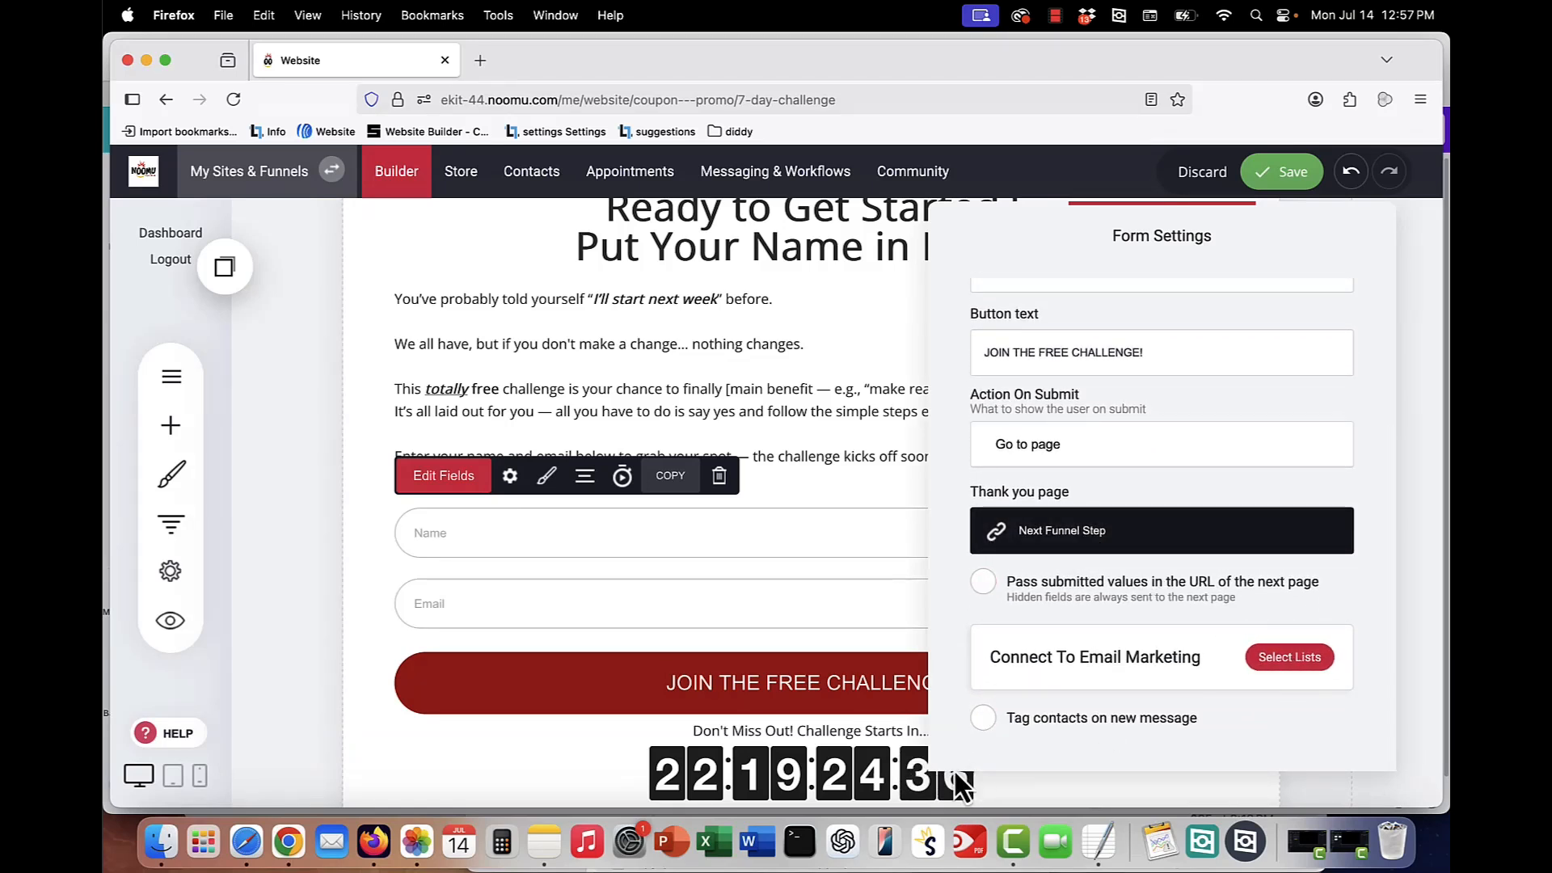
{"action": "left_click", "coordinate": [986, 725]}
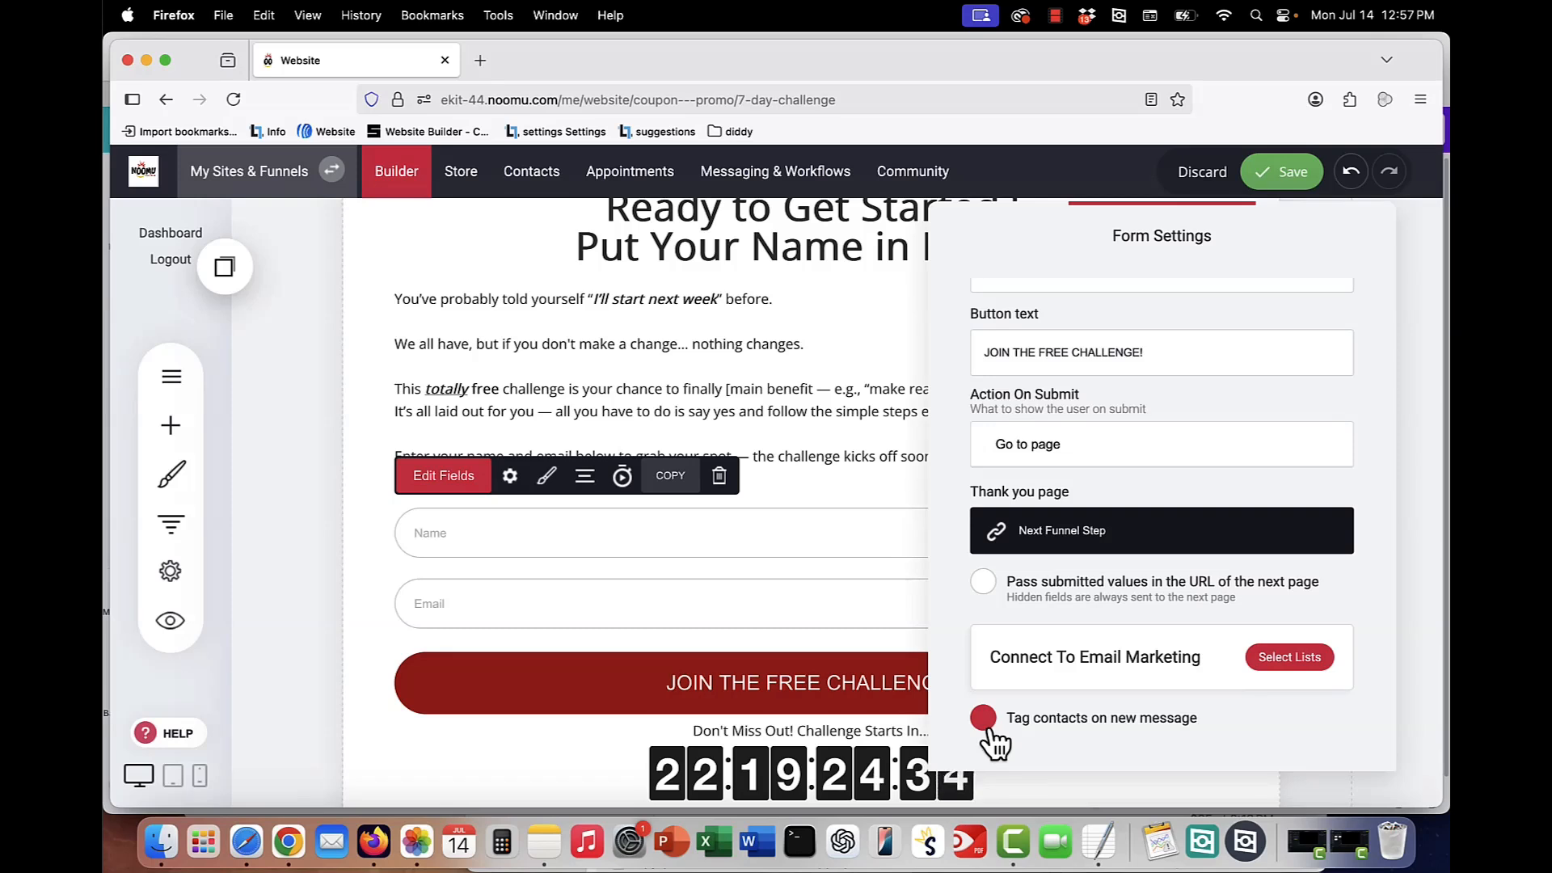
{"action": "left_click", "coordinate": [836, 461]}
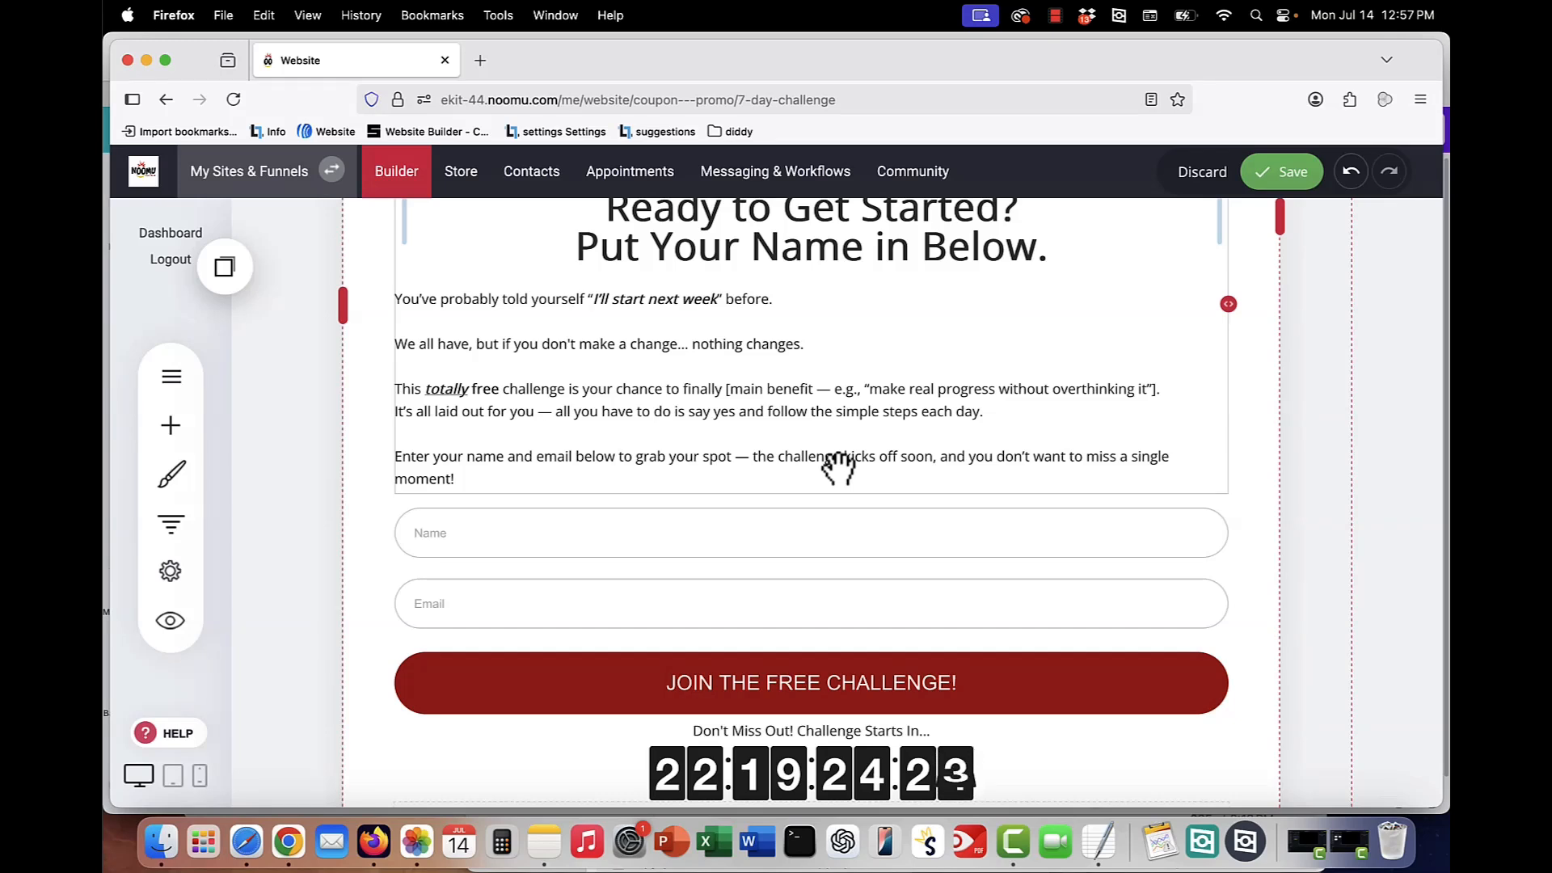
Step: View the settings of the countdown timer below the lower sign-up form and close them without changes
{"action": "scroll", "coordinate": [838, 466], "scroll_direction": "down", "scroll_amount": 2}
{"action": "left_click", "coordinate": [809, 708]}
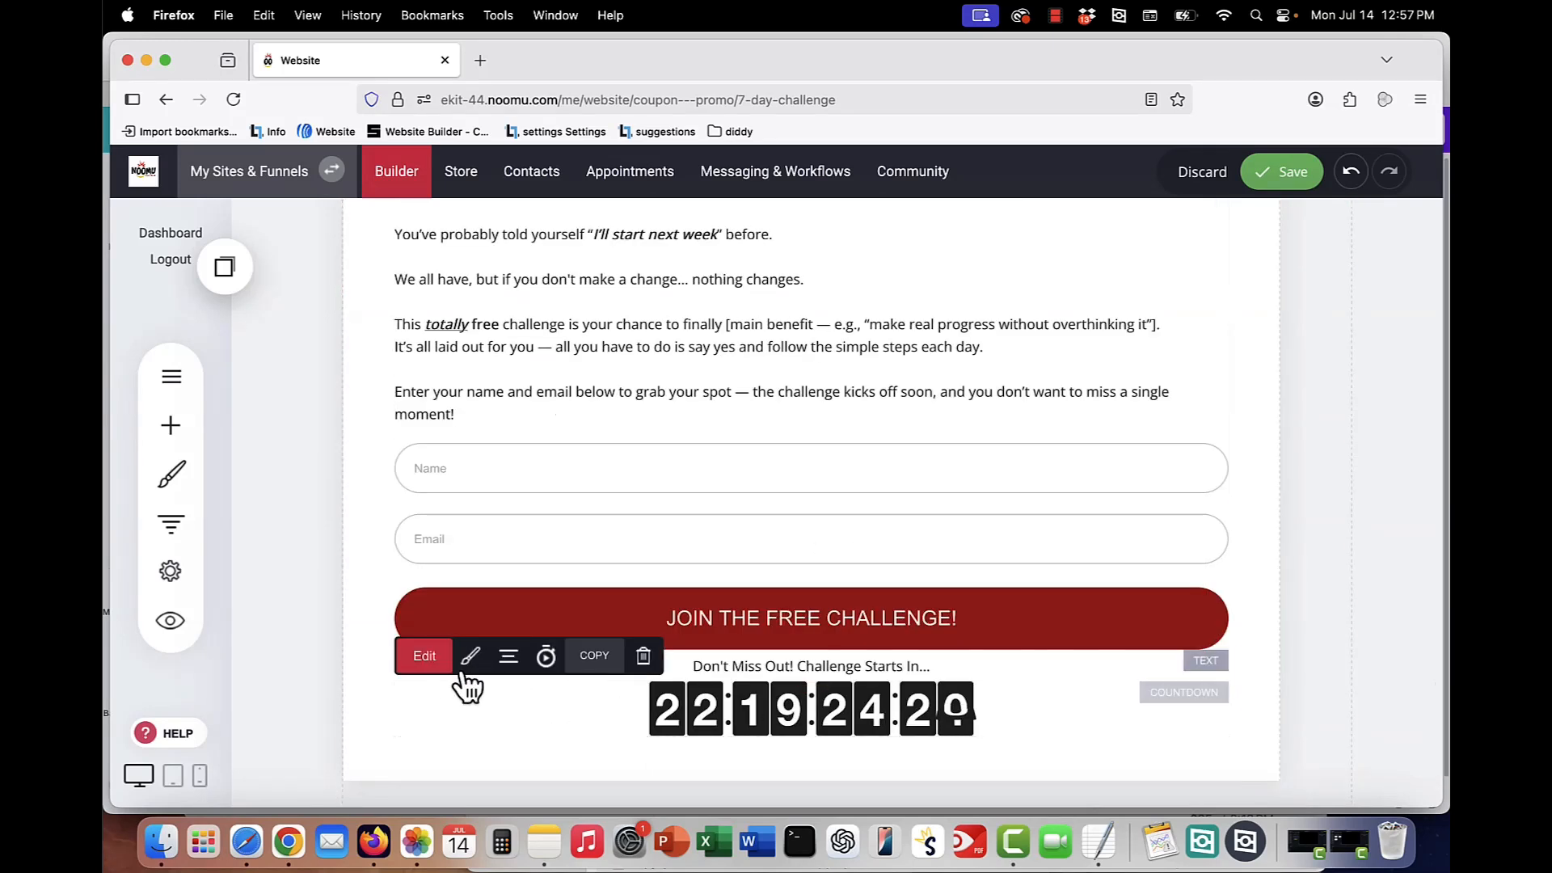
{"action": "left_click", "coordinate": [434, 666]}
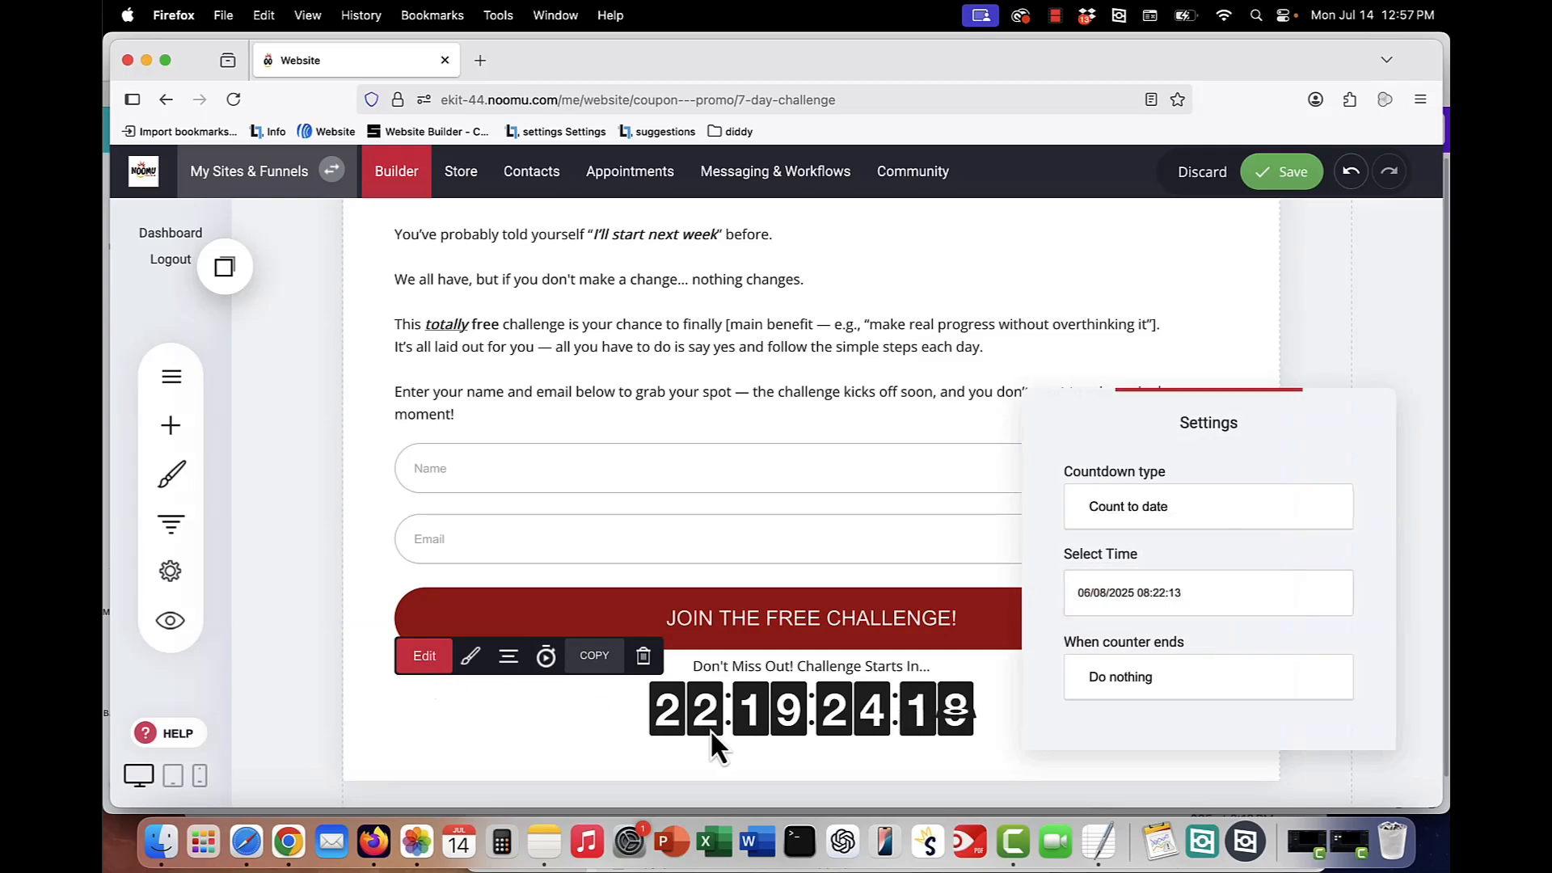
{"action": "scroll", "coordinate": [791, 372], "scroll_direction": "up", "scroll_amount": 2}
{"action": "scroll", "coordinate": [791, 371], "scroll_direction": "up", "scroll_amount": 5}
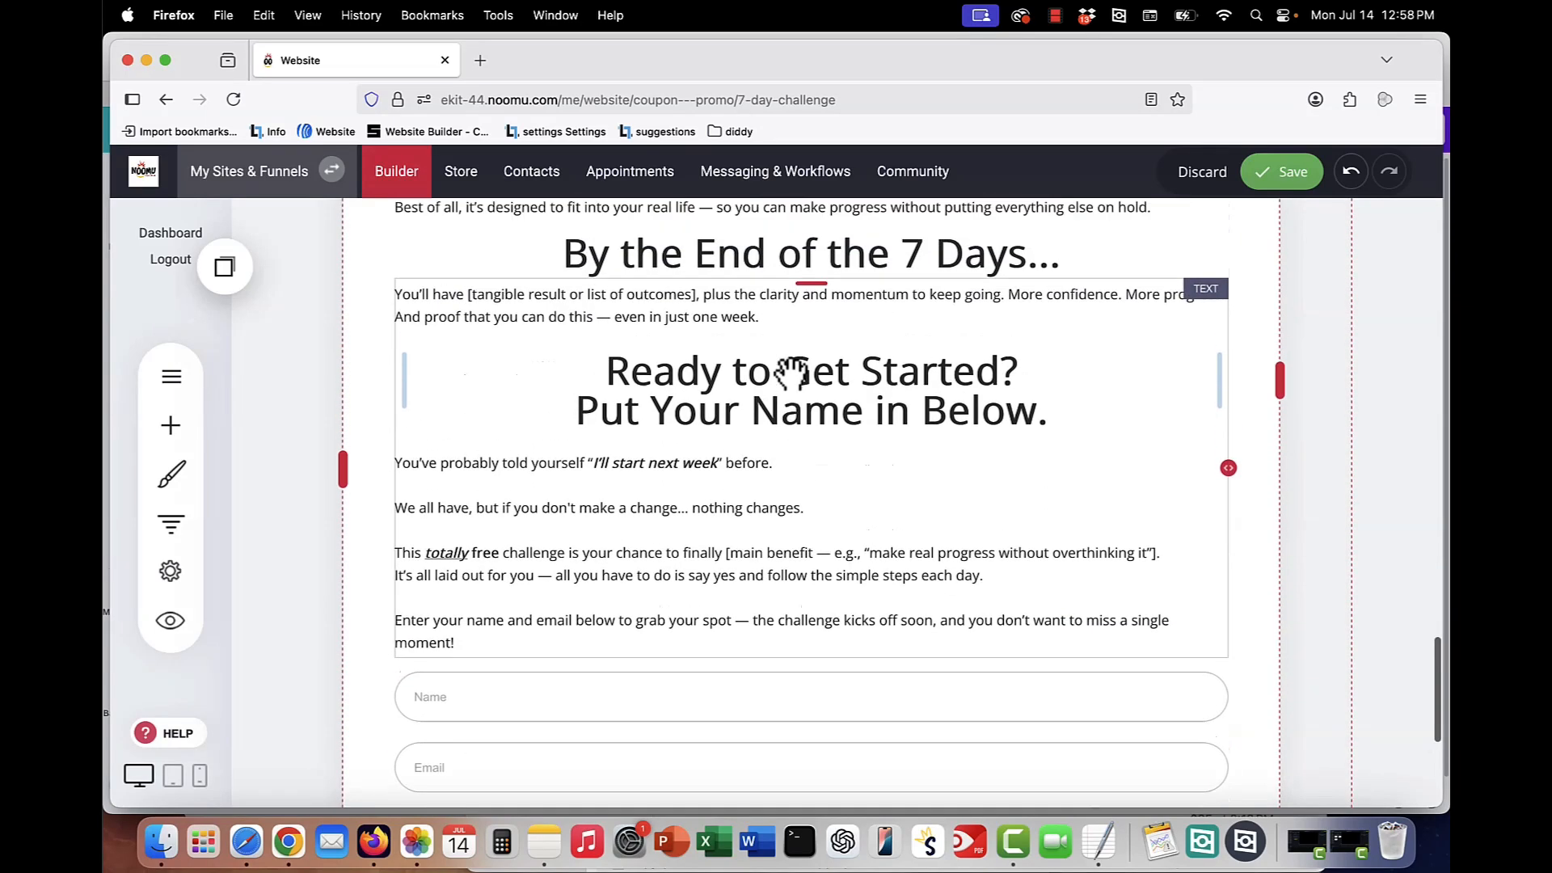
Step: Review the sign-up page's copy from "You Can Do This — We Make It Easy" through the closing form, and the opening challenge section
{"action": "scroll", "coordinate": [791, 372], "scroll_direction": "up", "scroll_amount": 1}
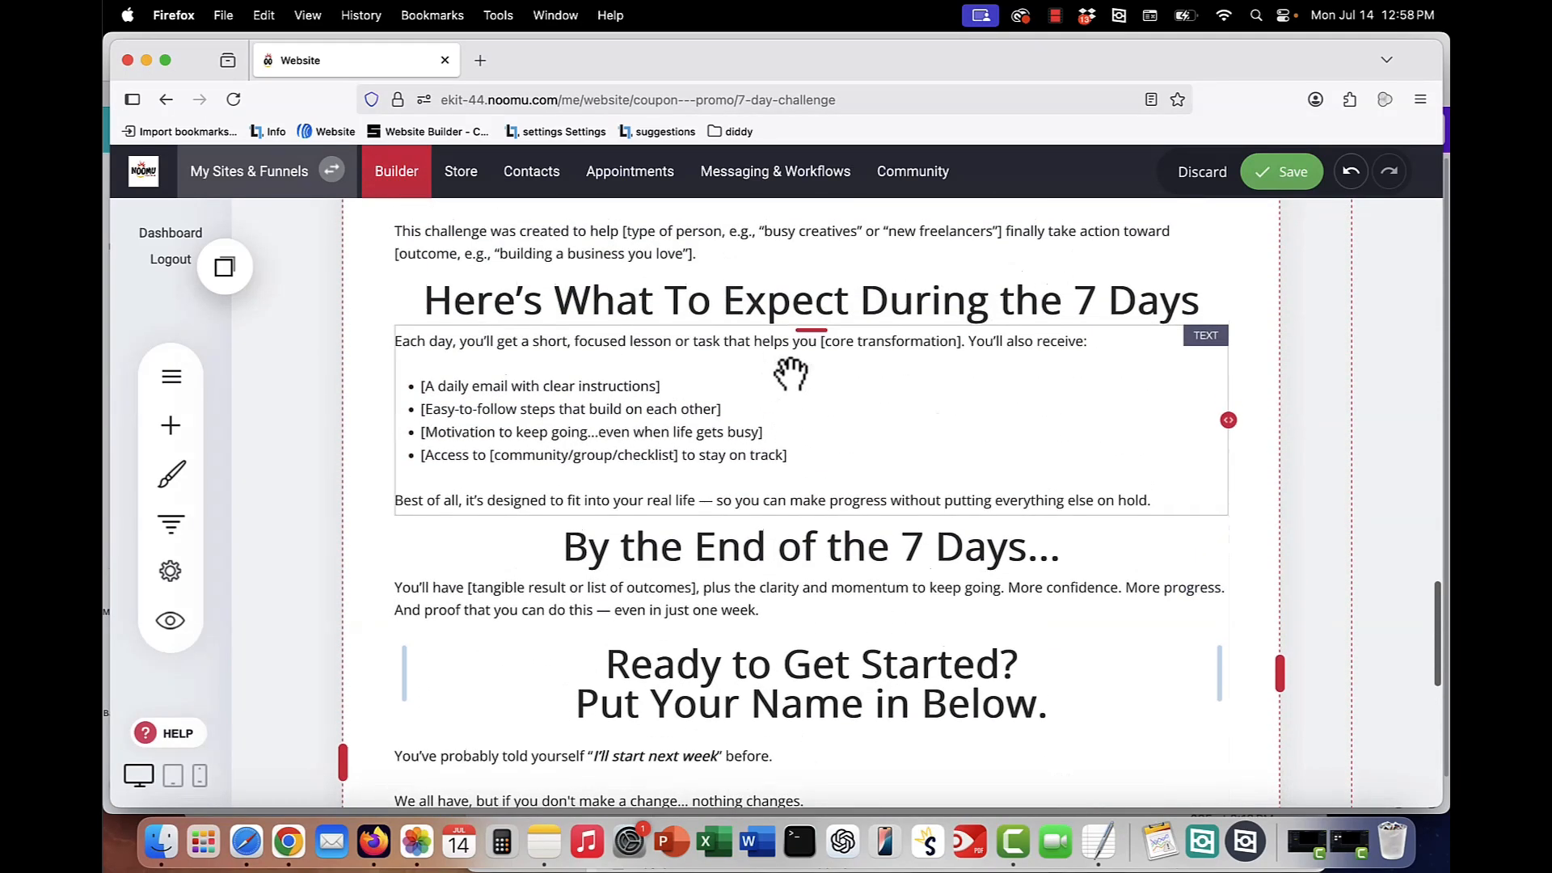
{"action": "scroll", "coordinate": [791, 372], "scroll_direction": "up", "scroll_amount": 4}
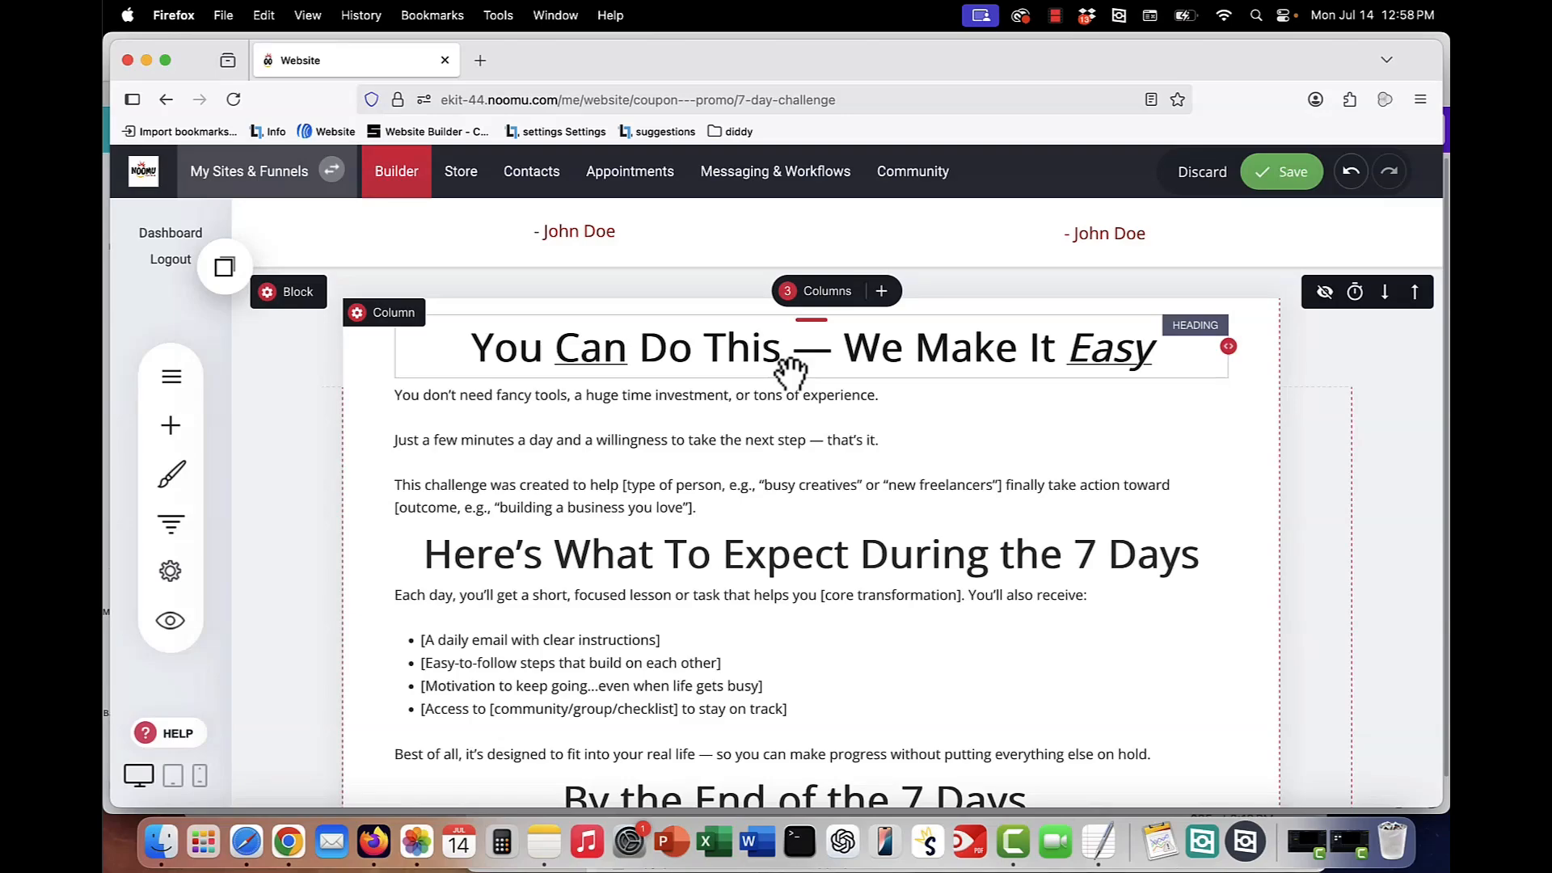
{"action": "scroll", "coordinate": [879, 529], "scroll_direction": "down", "scroll_amount": 15}
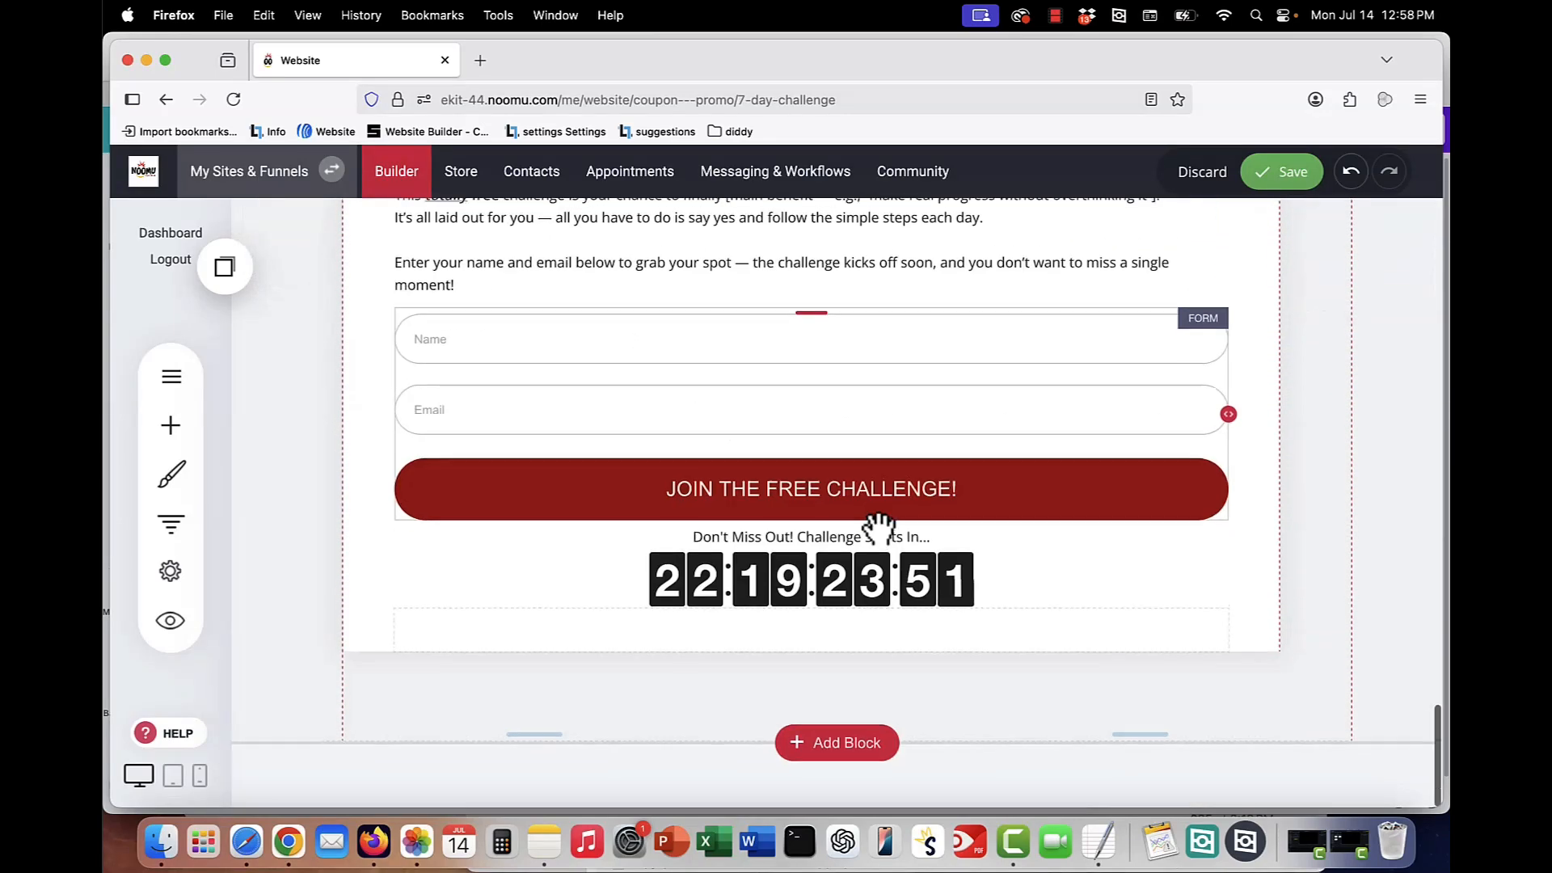
{"action": "scroll", "coordinate": [879, 530], "scroll_direction": "up", "scroll_amount": 20}
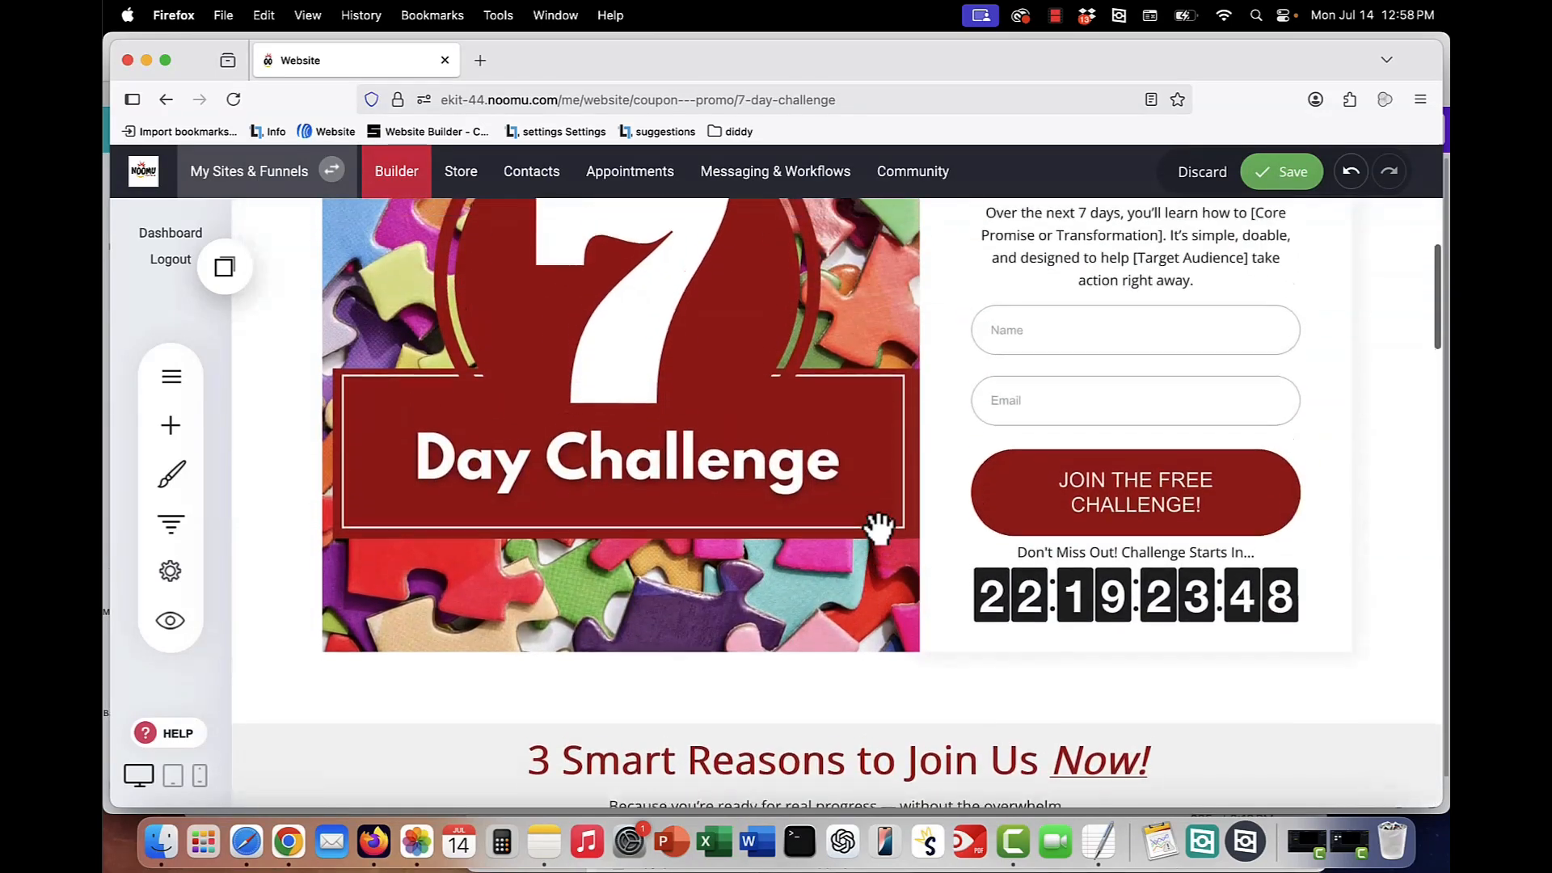
{"action": "scroll", "coordinate": [880, 527], "scroll_direction": "up", "scroll_amount": 3}
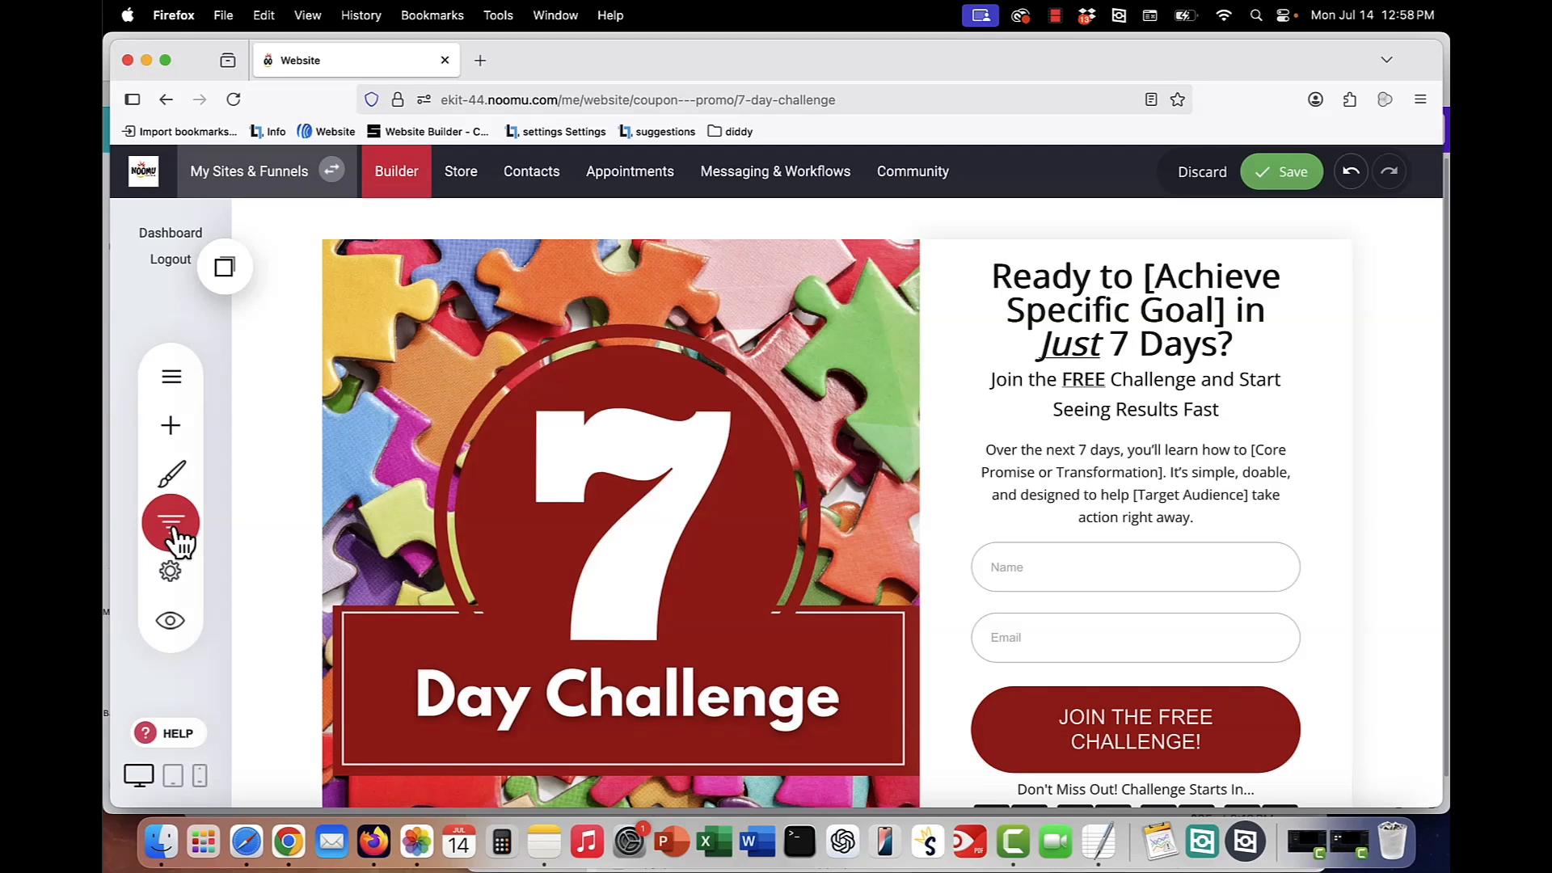
Step: View the A/B test options for the "7-Day Challenge Sign Up Page" funnel step and dismiss them without creating a variant
{"action": "left_click", "coordinate": [173, 527]}
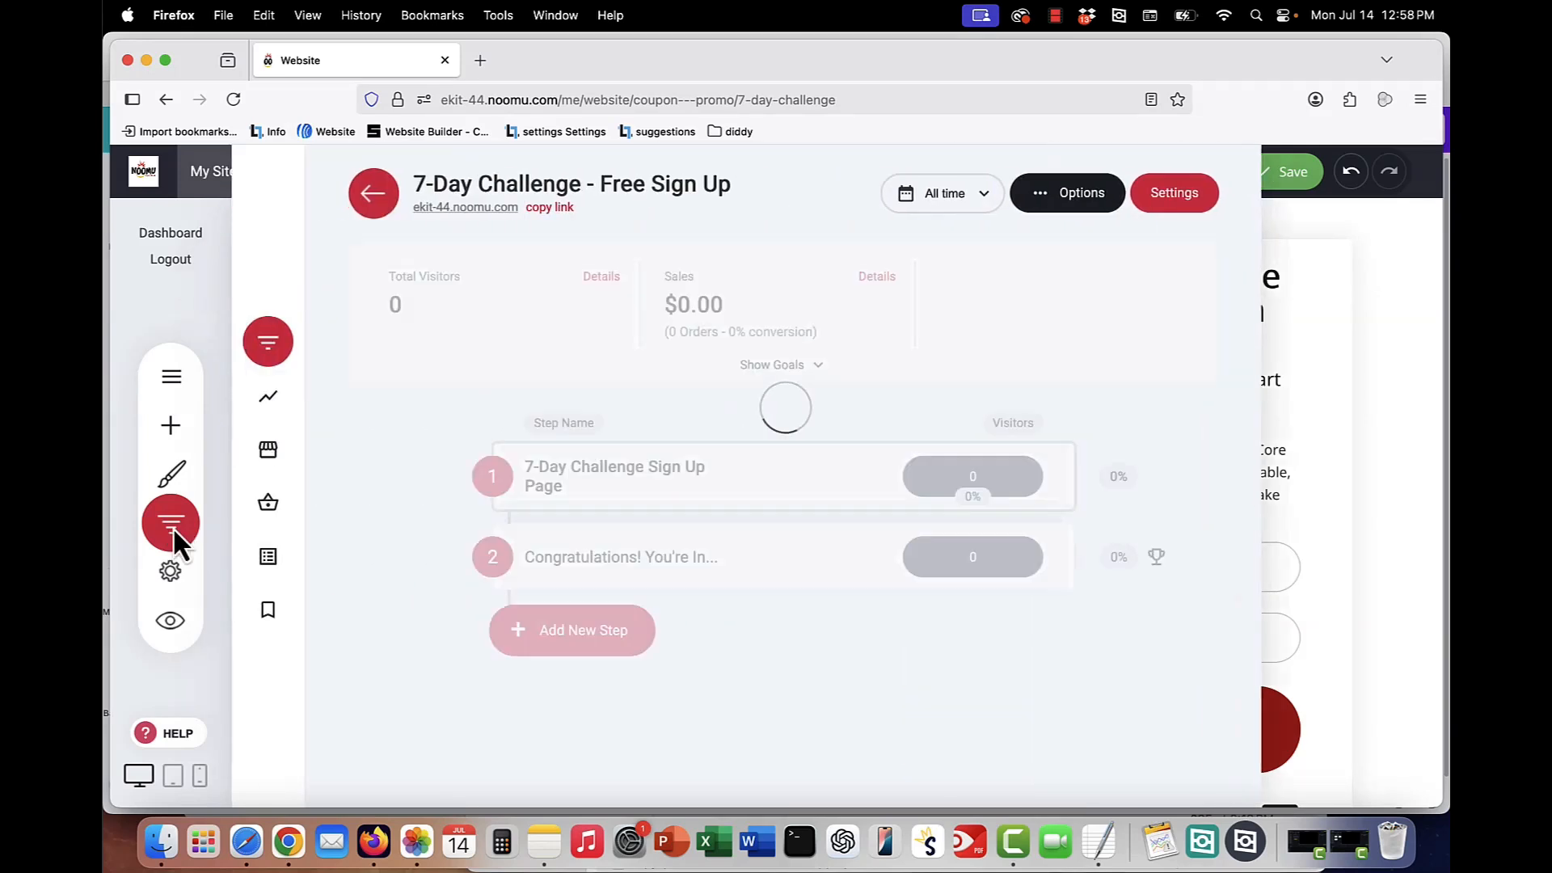
{"action": "mouse_move", "coordinate": [967, 482]}
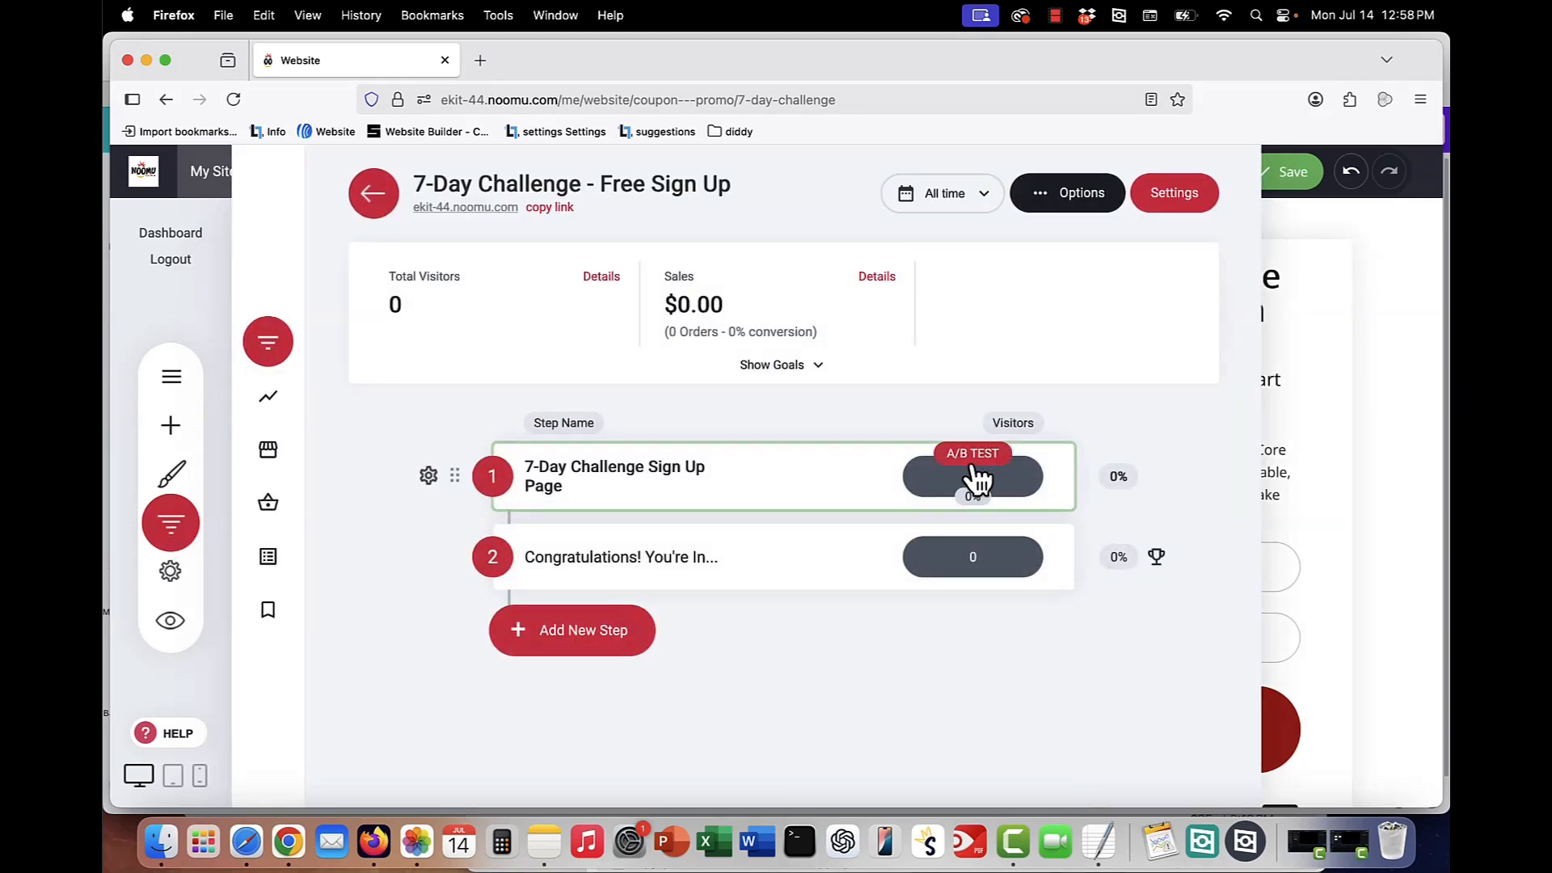
{"action": "left_click", "coordinate": [975, 458]}
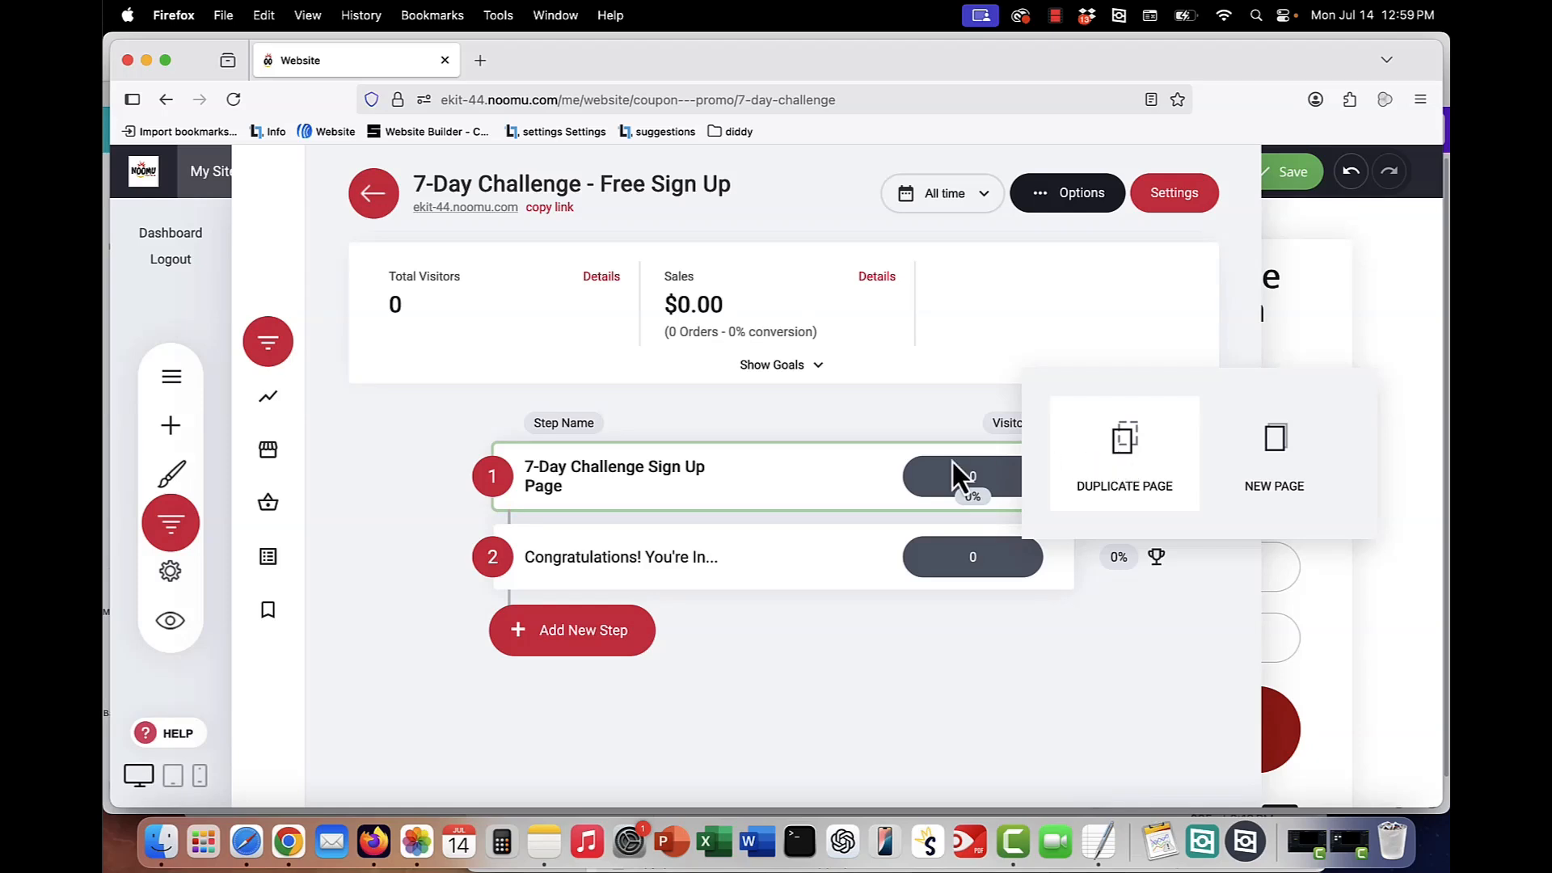
{"action": "left_click", "coordinate": [374, 472]}
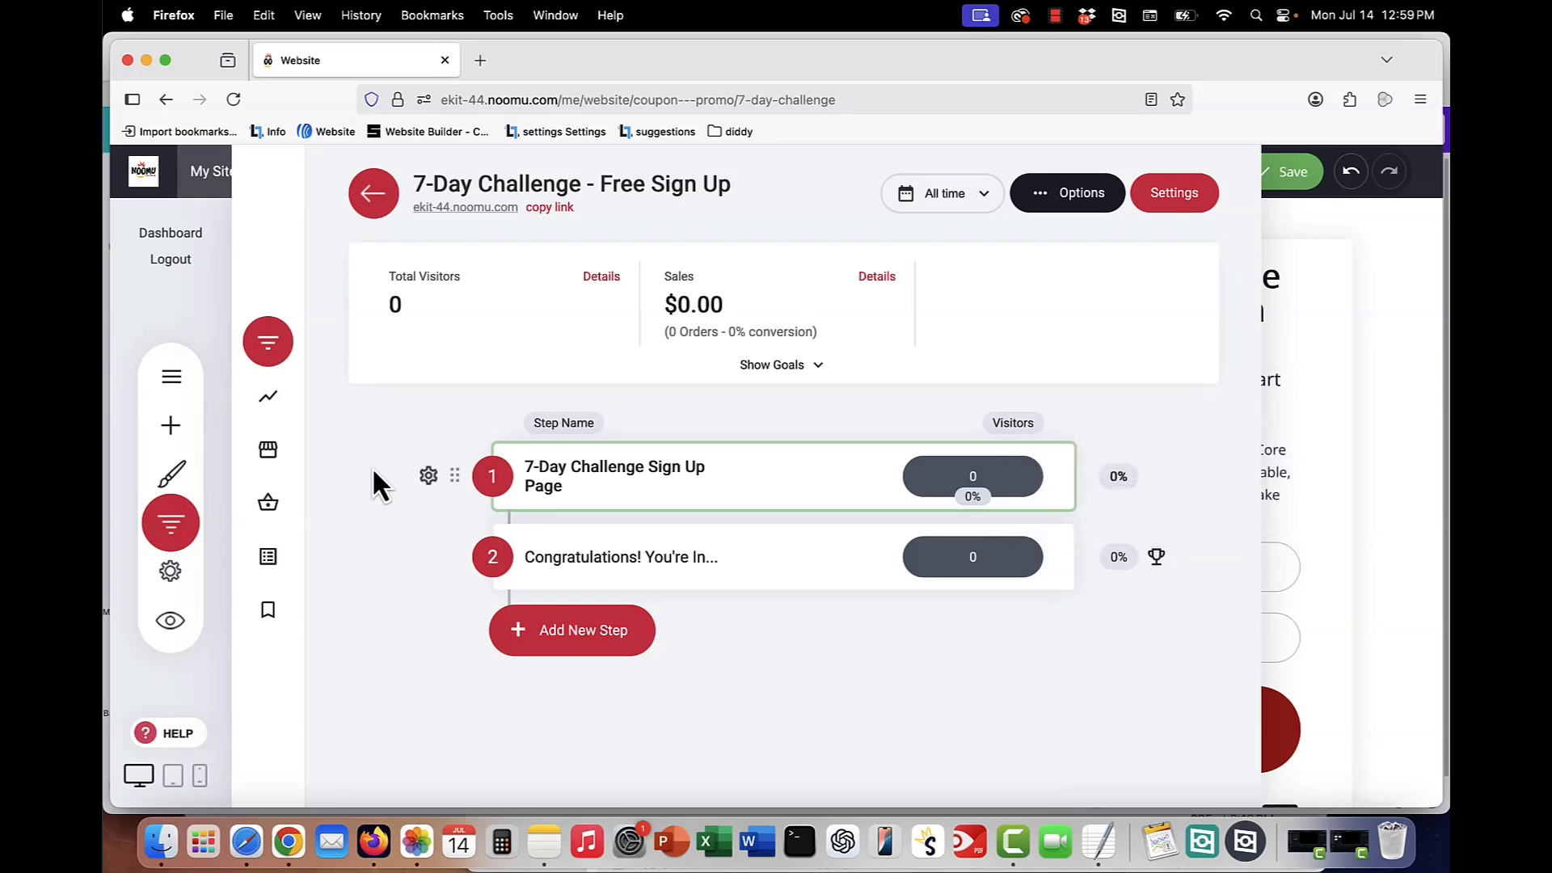
Step: Switch to the funnel's "Congratulations! You're In..." page, discarding the unsaved changes on the sign-up page
{"action": "left_click", "coordinate": [172, 380]}
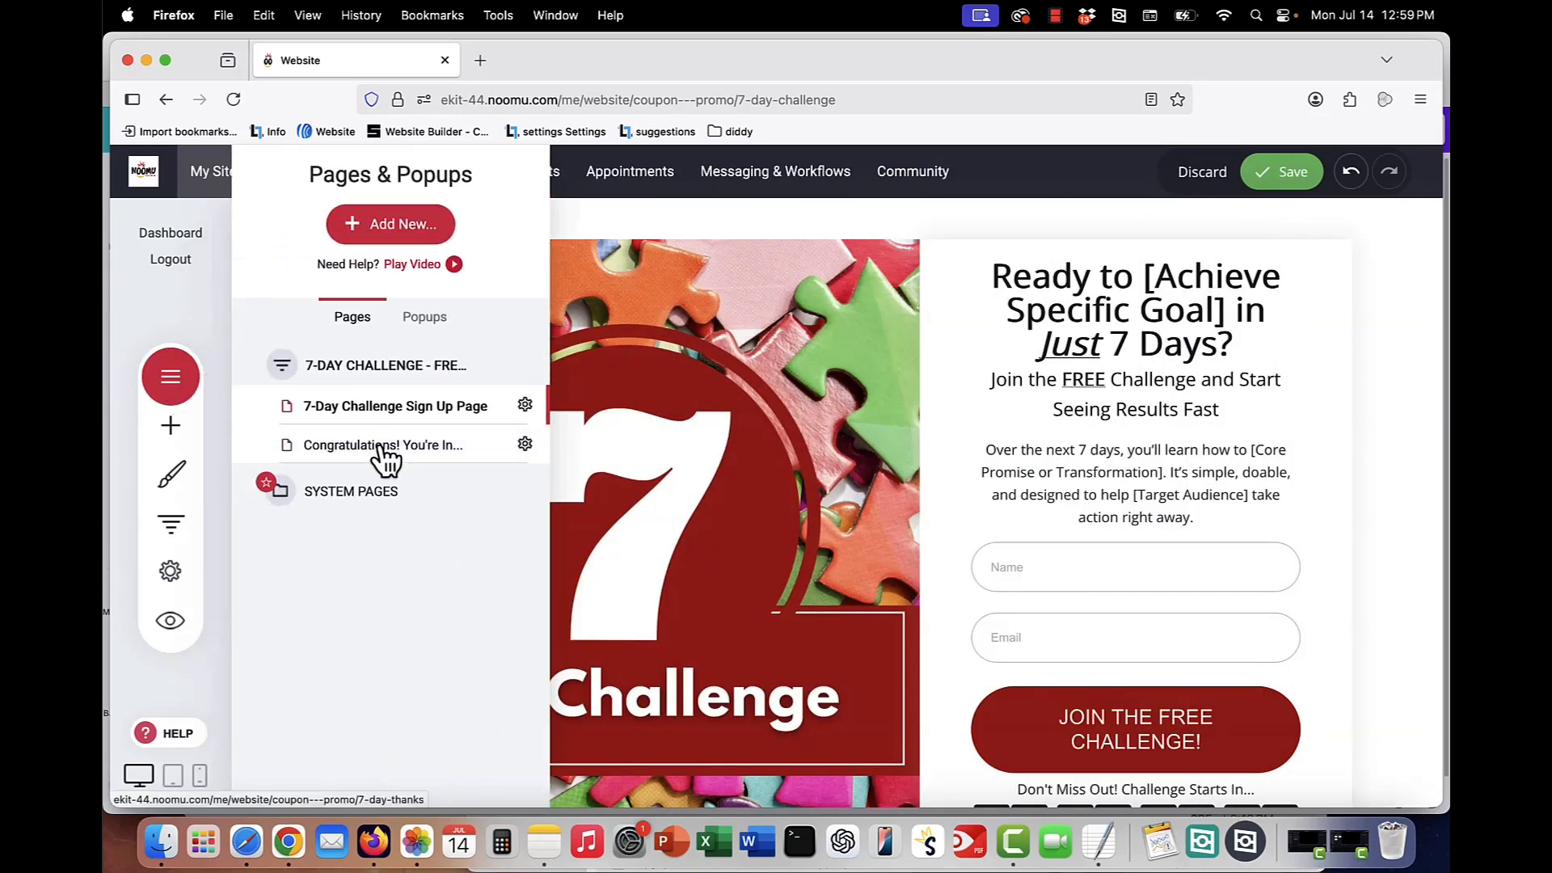
{"action": "left_click", "coordinate": [384, 450]}
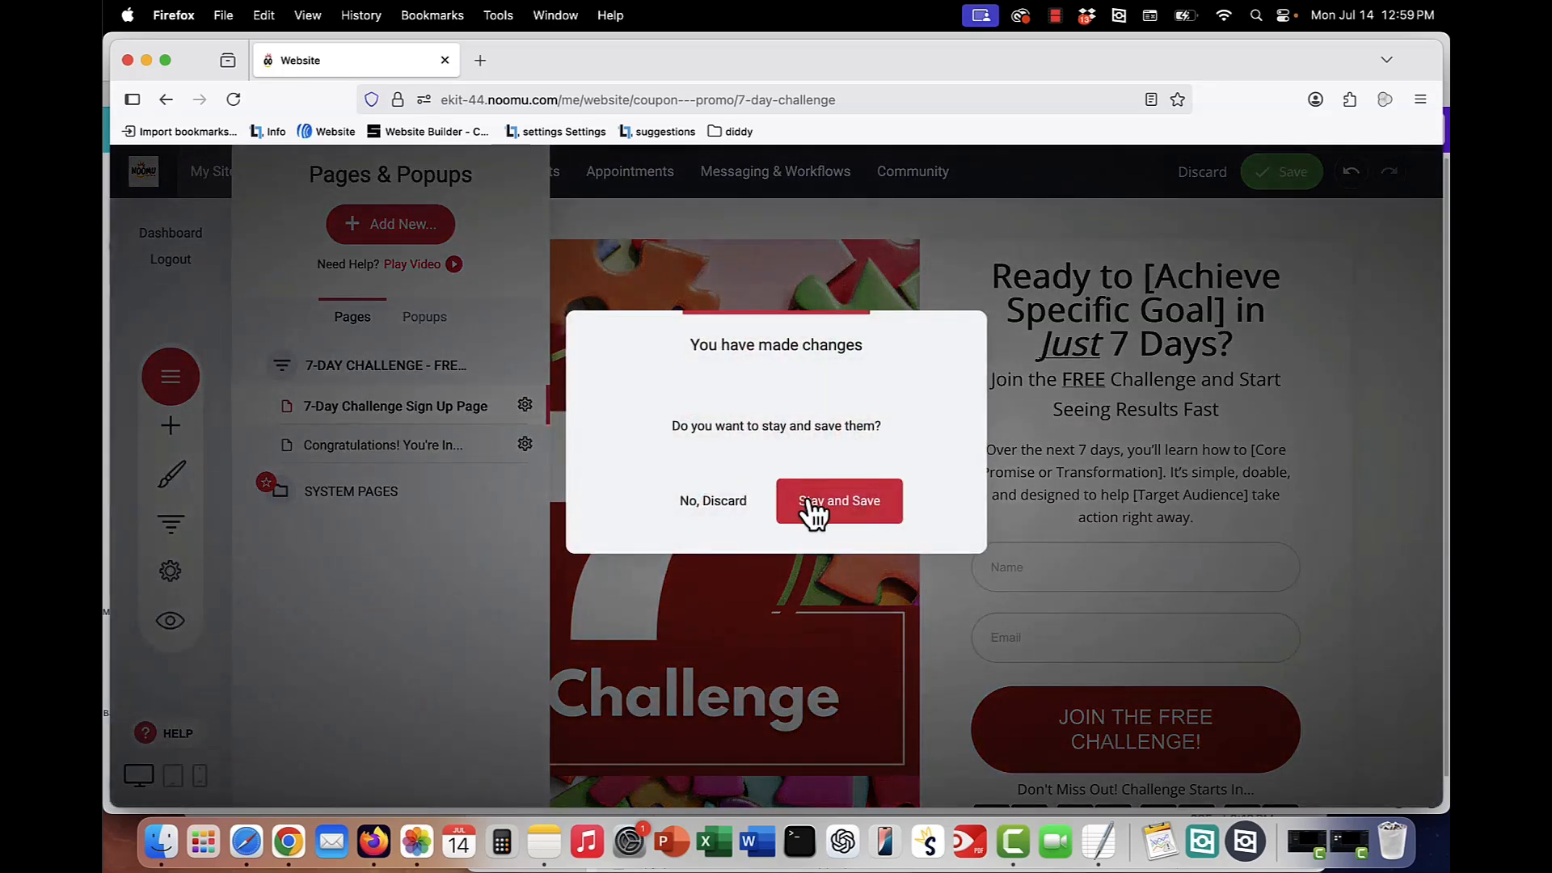
{"action": "left_click", "coordinate": [701, 509]}
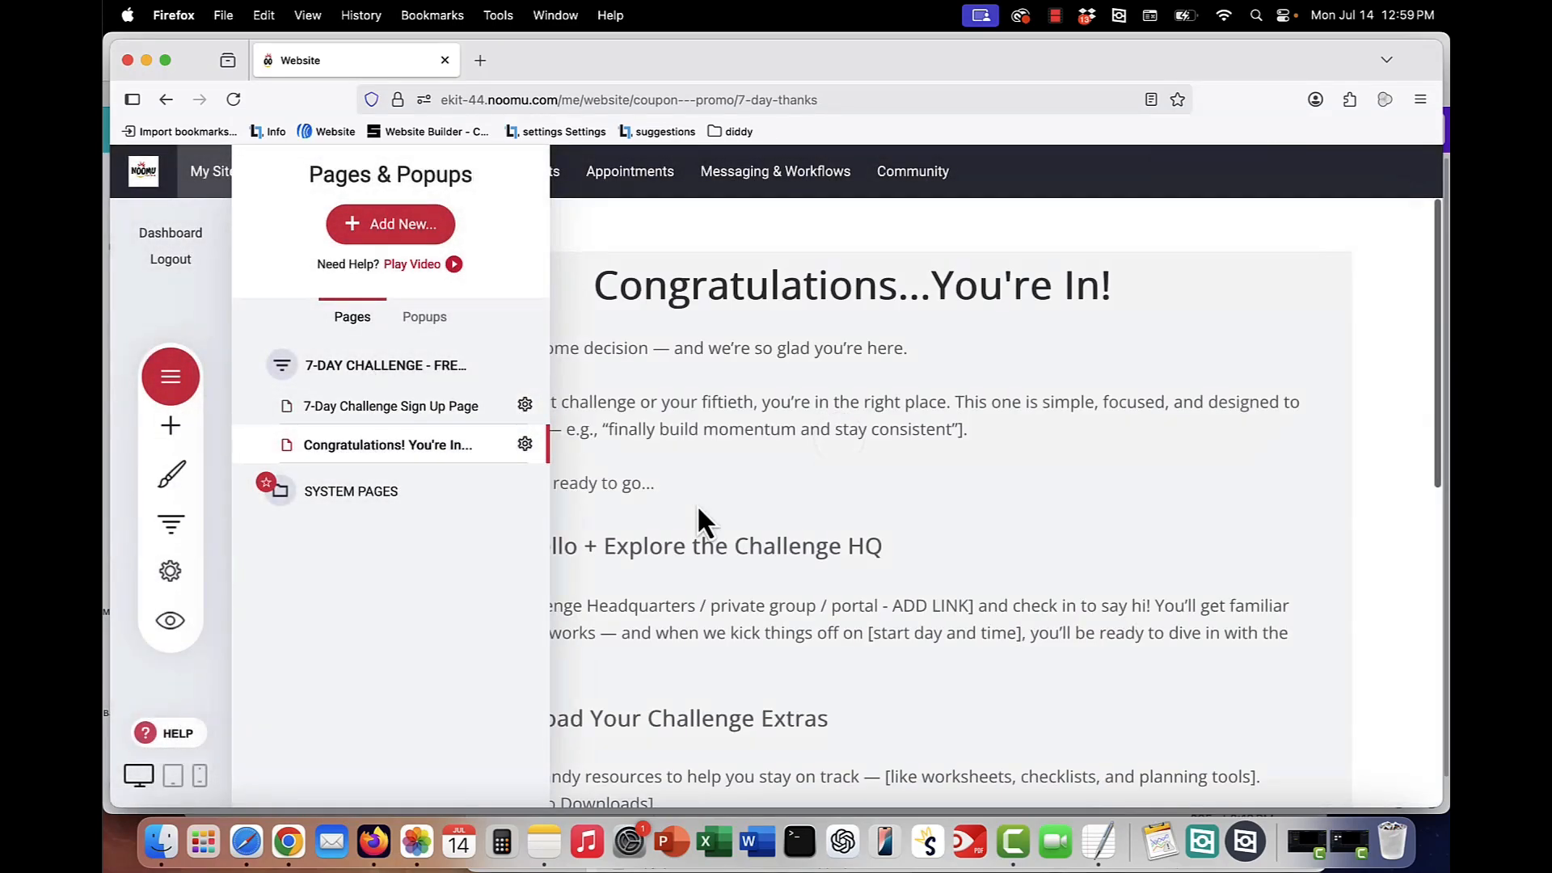
Step: Examine the "Congratulations...You're In!" page's welcome text, its three next steps, their link placeholders and the closing message
{"action": "scroll", "coordinate": [806, 429], "scroll_direction": "down", "scroll_amount": 10}
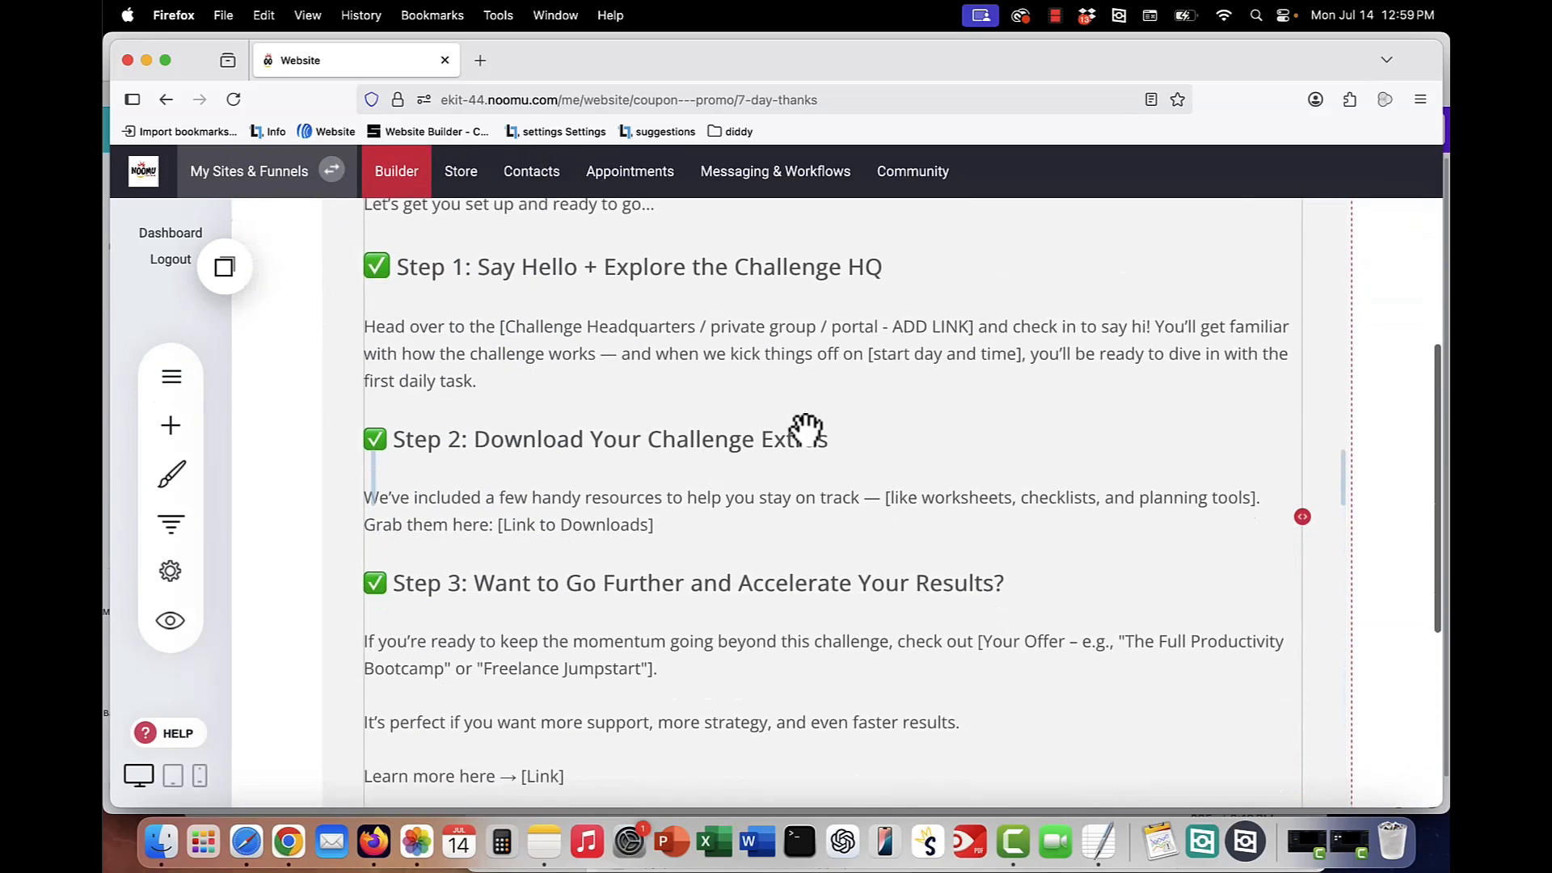
{"action": "scroll", "coordinate": [806, 428], "scroll_direction": "up", "scroll_amount": 10}
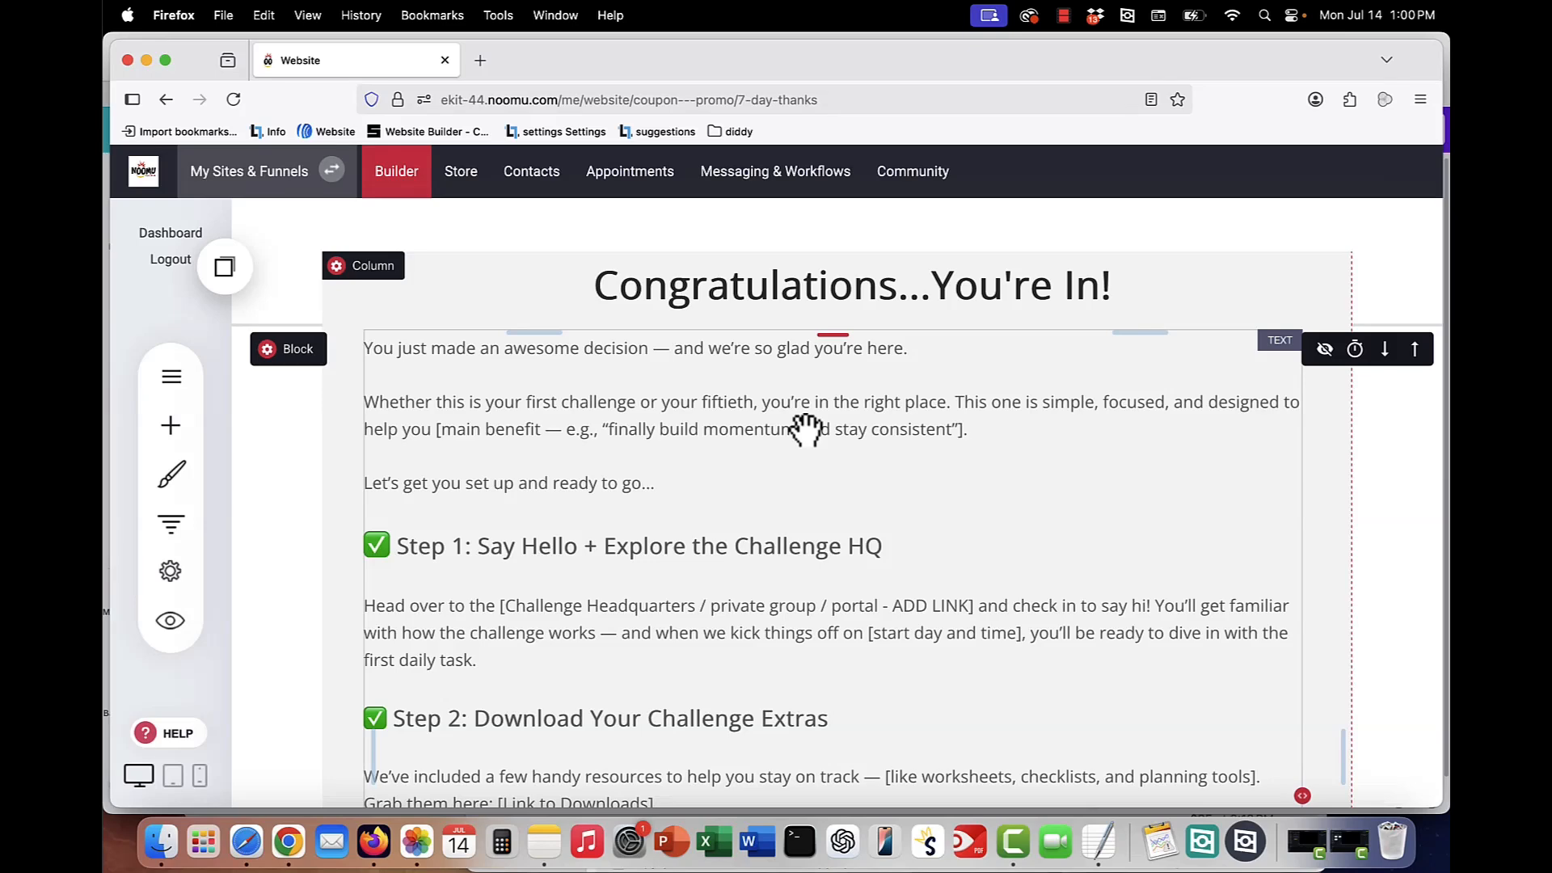
{"action": "scroll", "coordinate": [806, 429], "scroll_direction": "down", "scroll_amount": 5}
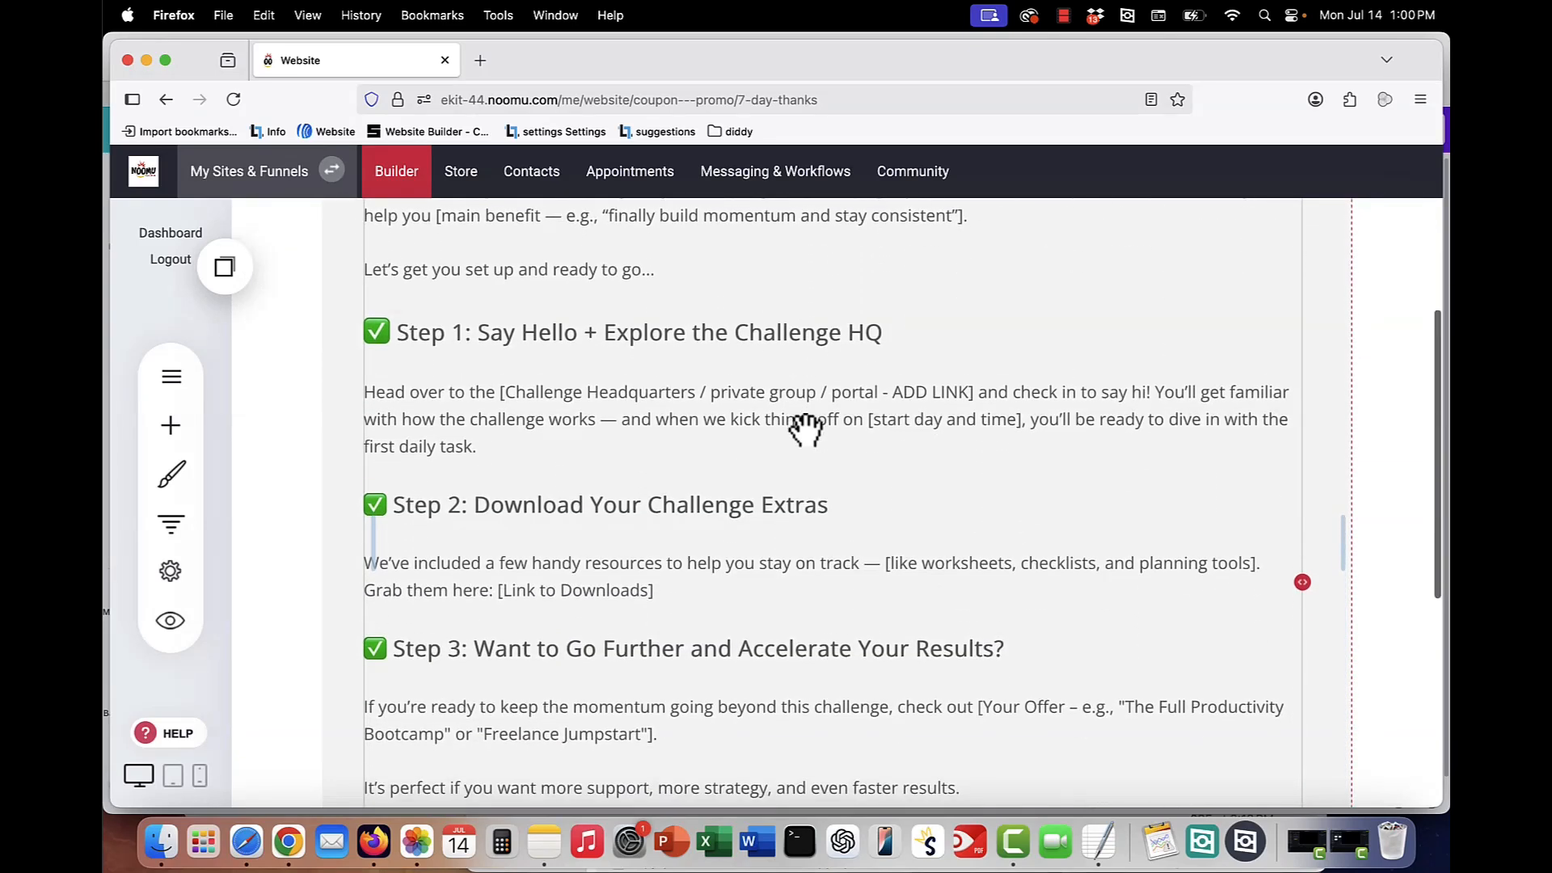
{"action": "scroll", "coordinate": [628, 624], "scroll_direction": "down", "scroll_amount": 1}
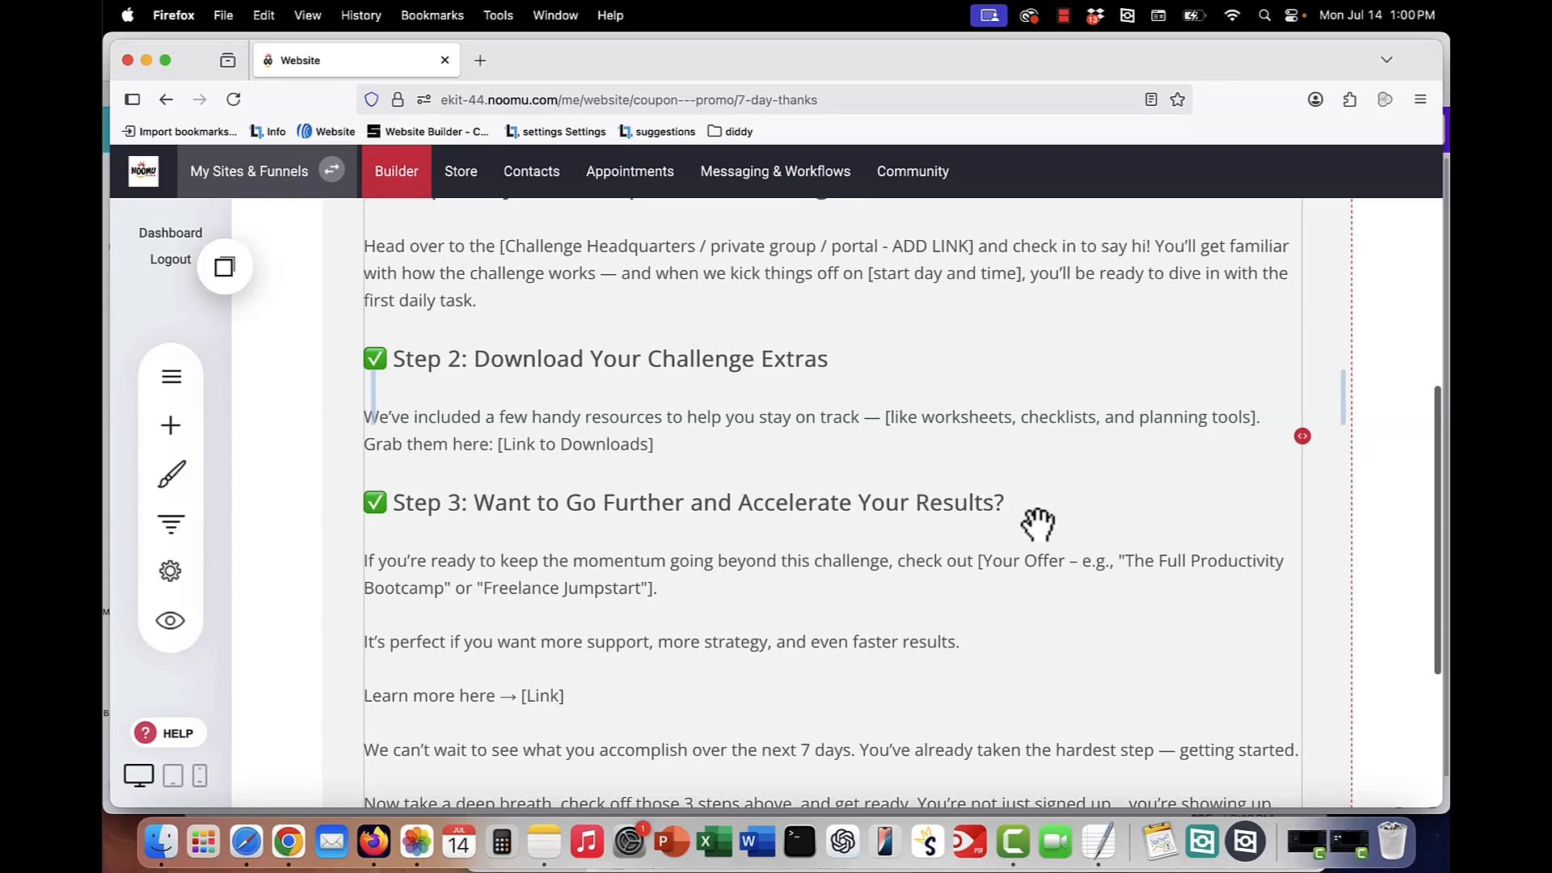
{"action": "scroll", "coordinate": [1039, 525], "scroll_direction": "down", "scroll_amount": 2}
{"action": "scroll", "coordinate": [607, 608], "scroll_direction": "down", "scroll_amount": 3}
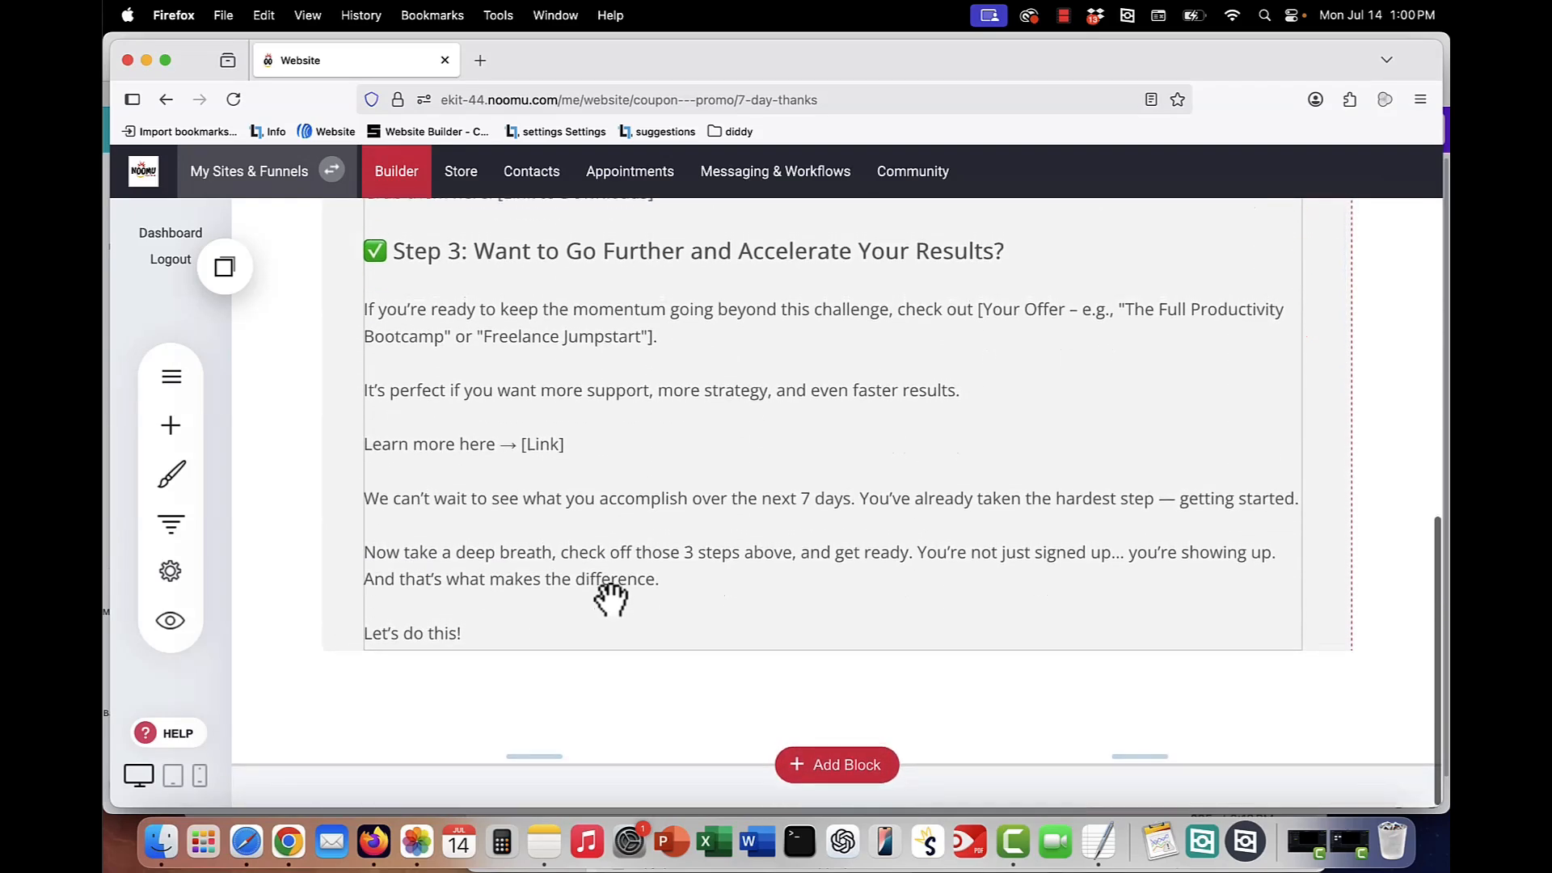
{"action": "scroll", "coordinate": [611, 598], "scroll_direction": "up", "scroll_amount": 4}
{"action": "scroll", "coordinate": [610, 598], "scroll_direction": "down", "scroll_amount": 4}
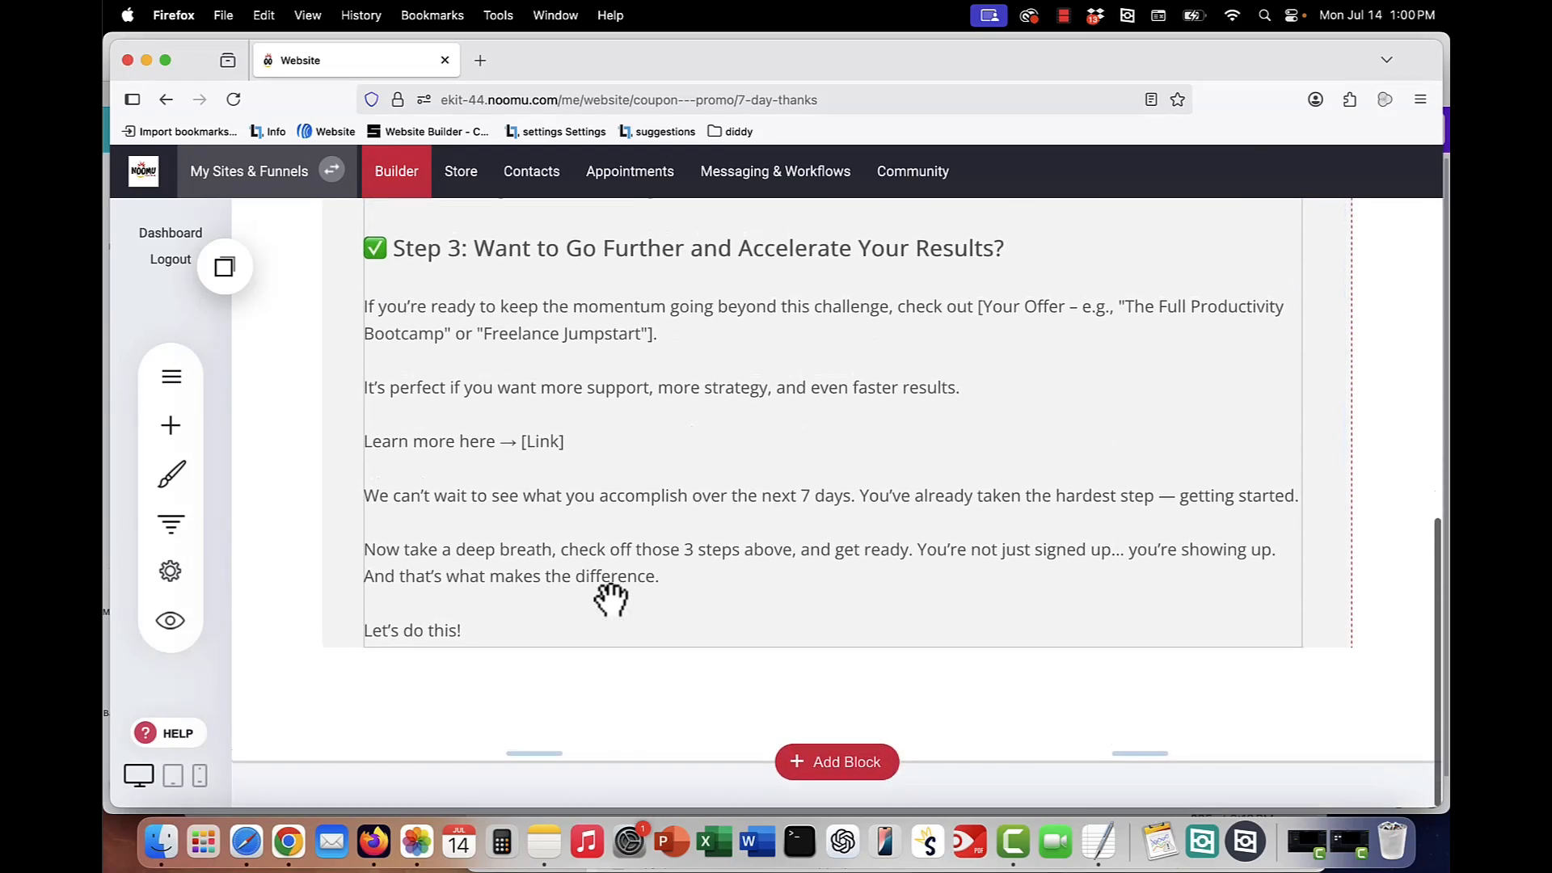
{"action": "scroll", "coordinate": [610, 598], "scroll_direction": "up", "scroll_amount": 6}
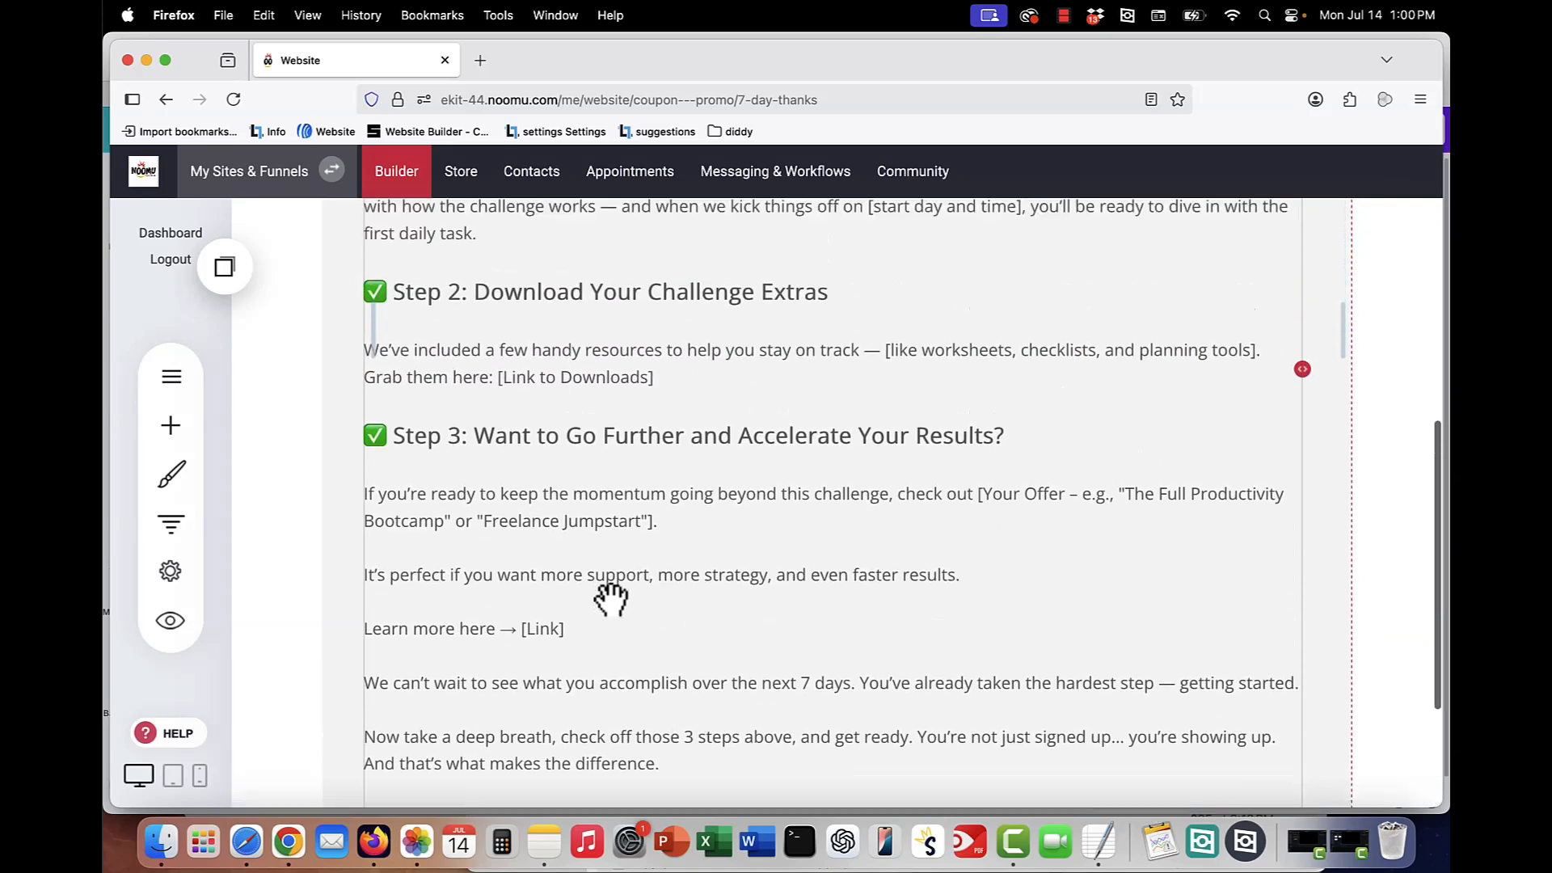
{"action": "scroll", "coordinate": [611, 598], "scroll_direction": "up", "scroll_amount": 2}
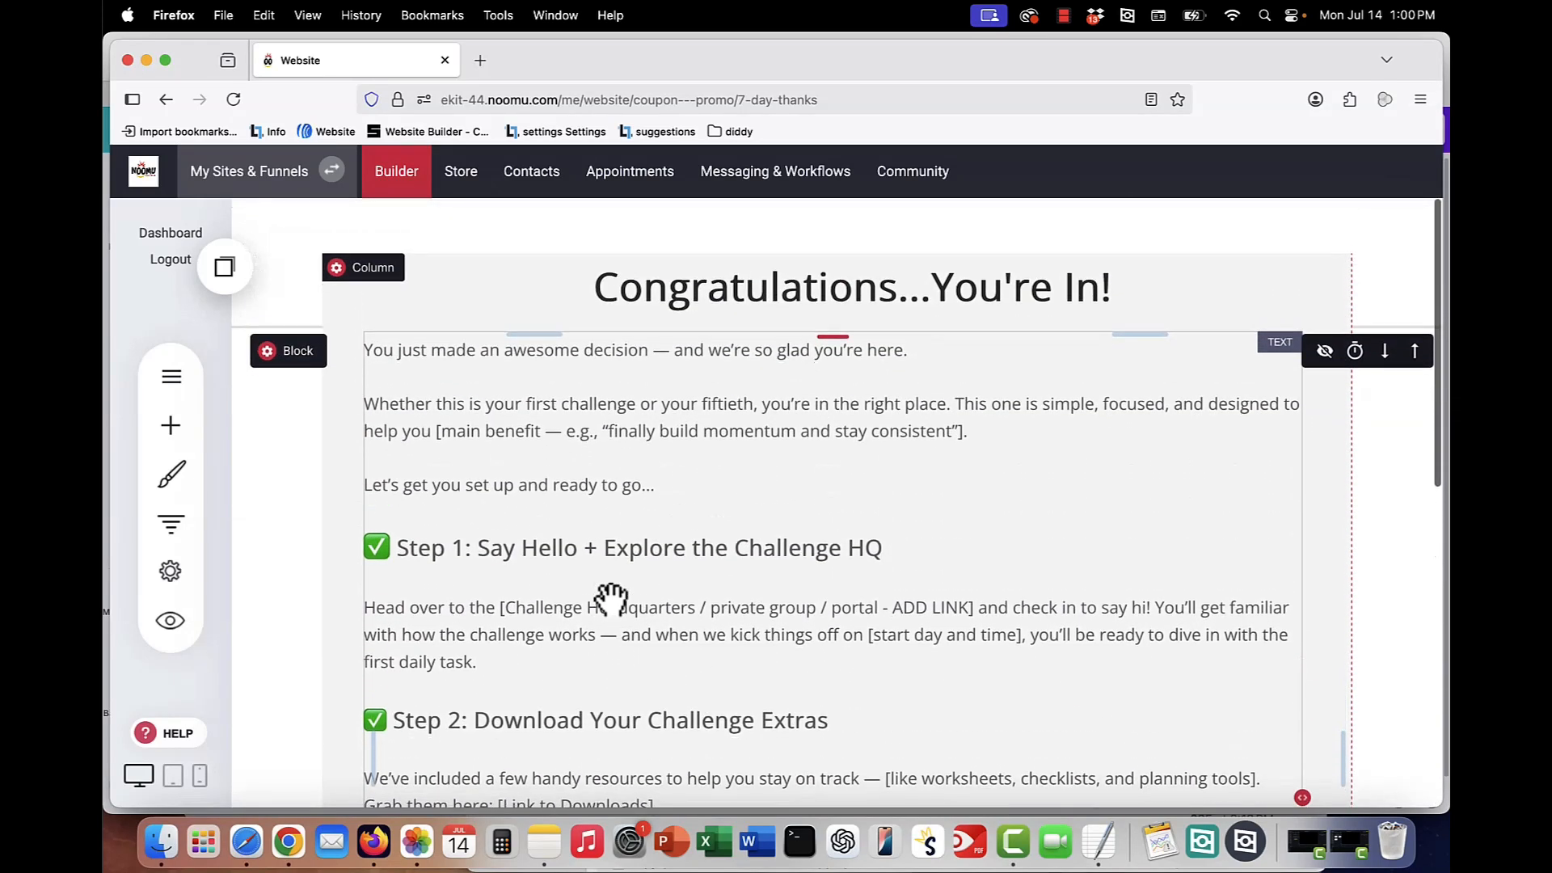
{"action": "scroll", "coordinate": [529, 552], "scroll_direction": "down", "scroll_amount": 1}
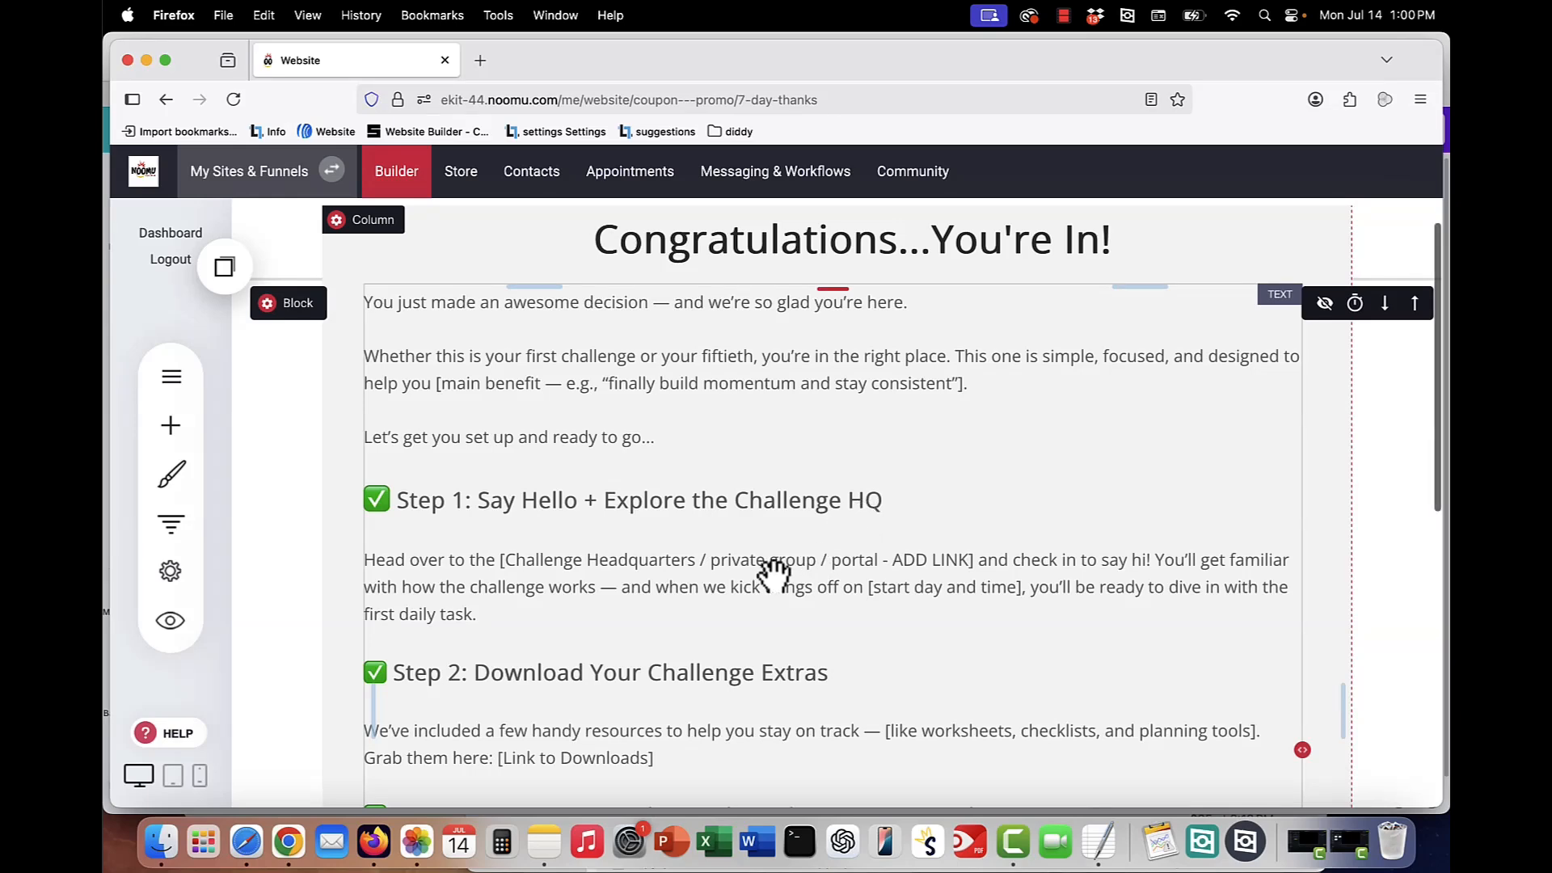
{"action": "scroll", "coordinate": [774, 574], "scroll_direction": "down", "scroll_amount": 4}
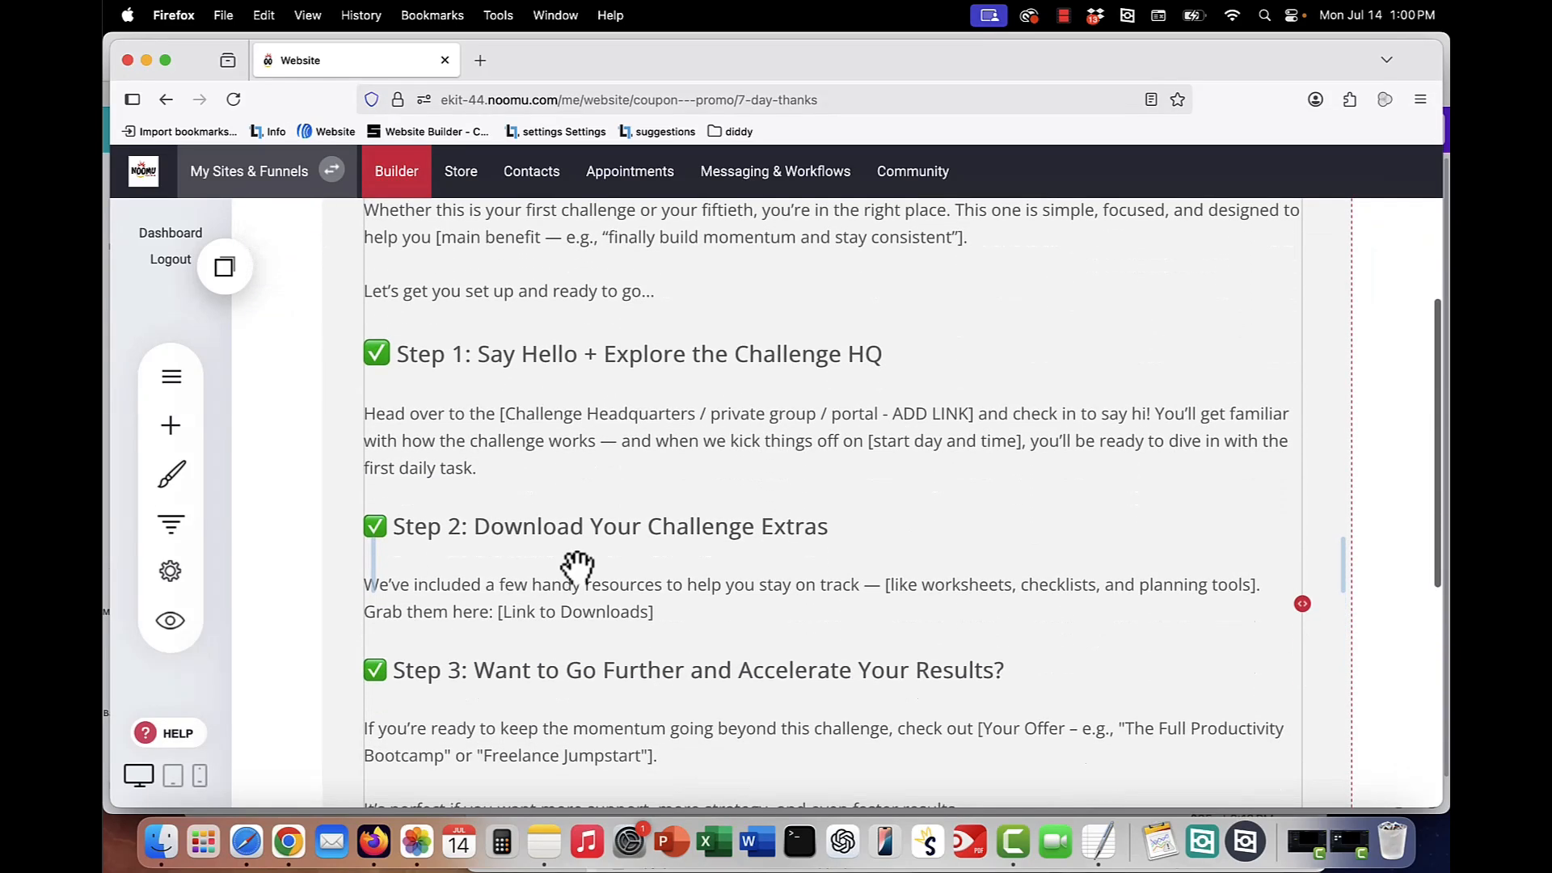
{"action": "scroll", "coordinate": [578, 566], "scroll_direction": "down", "scroll_amount": 1}
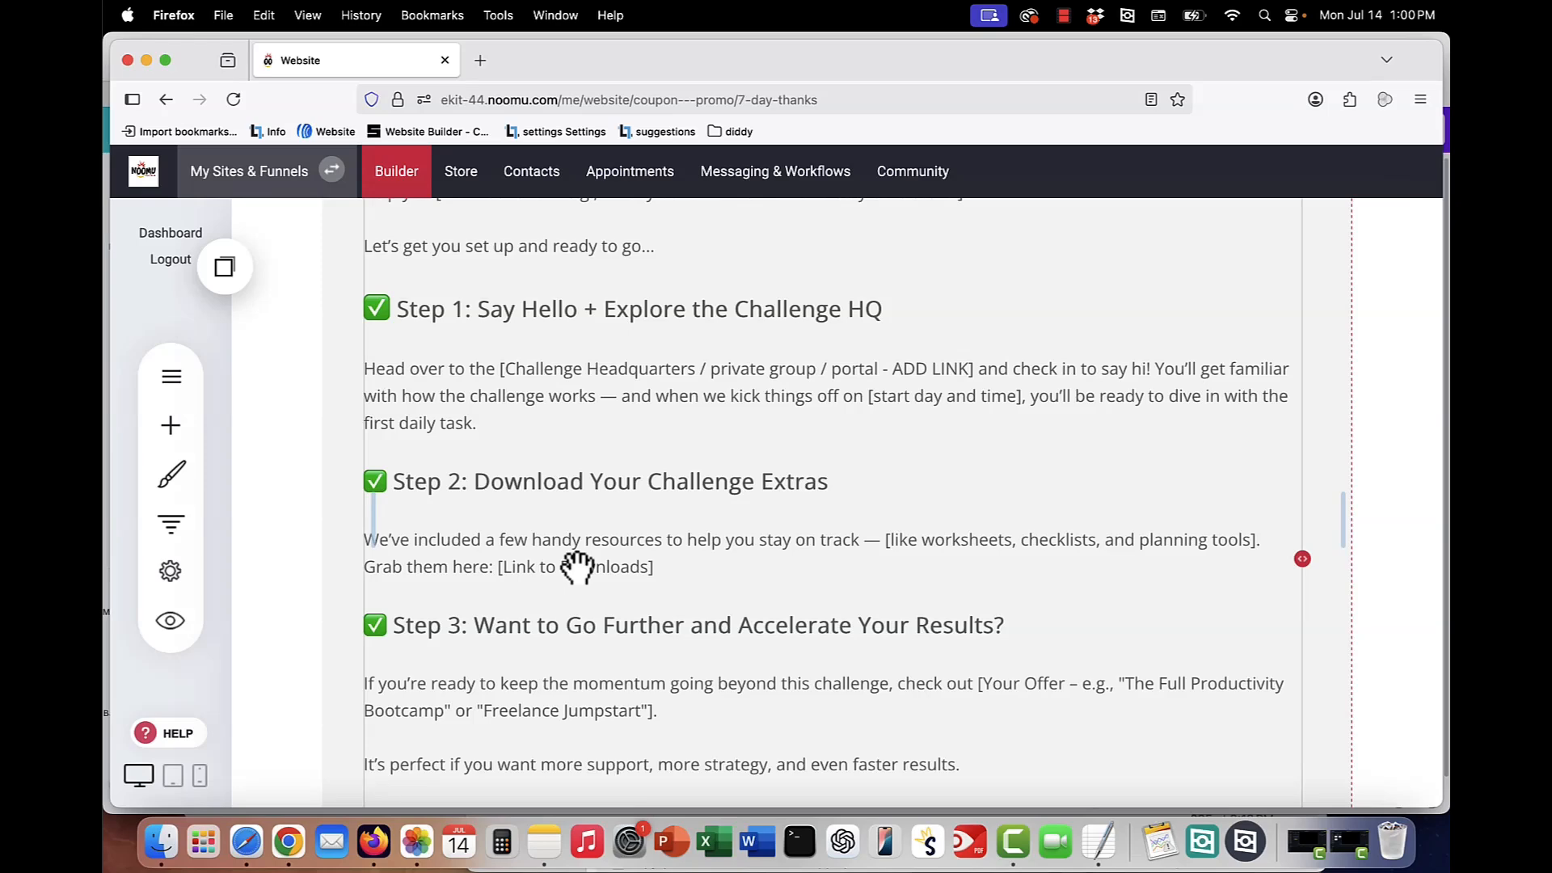
{"action": "scroll", "coordinate": [577, 566], "scroll_direction": "up", "scroll_amount": 5}
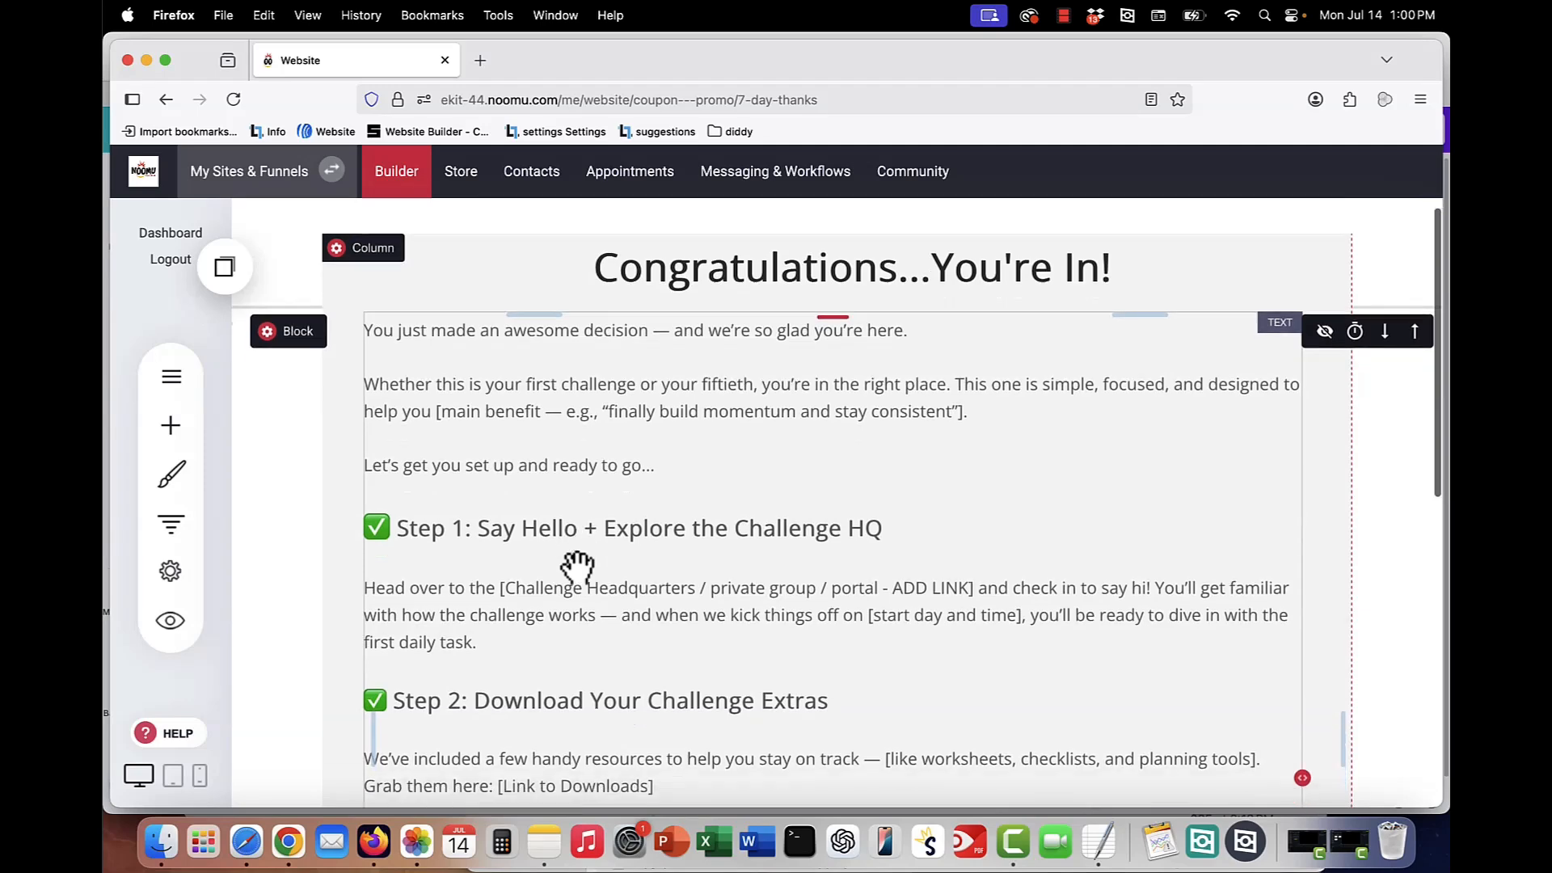
{"action": "scroll", "coordinate": [577, 566], "scroll_direction": "down", "scroll_amount": 3}
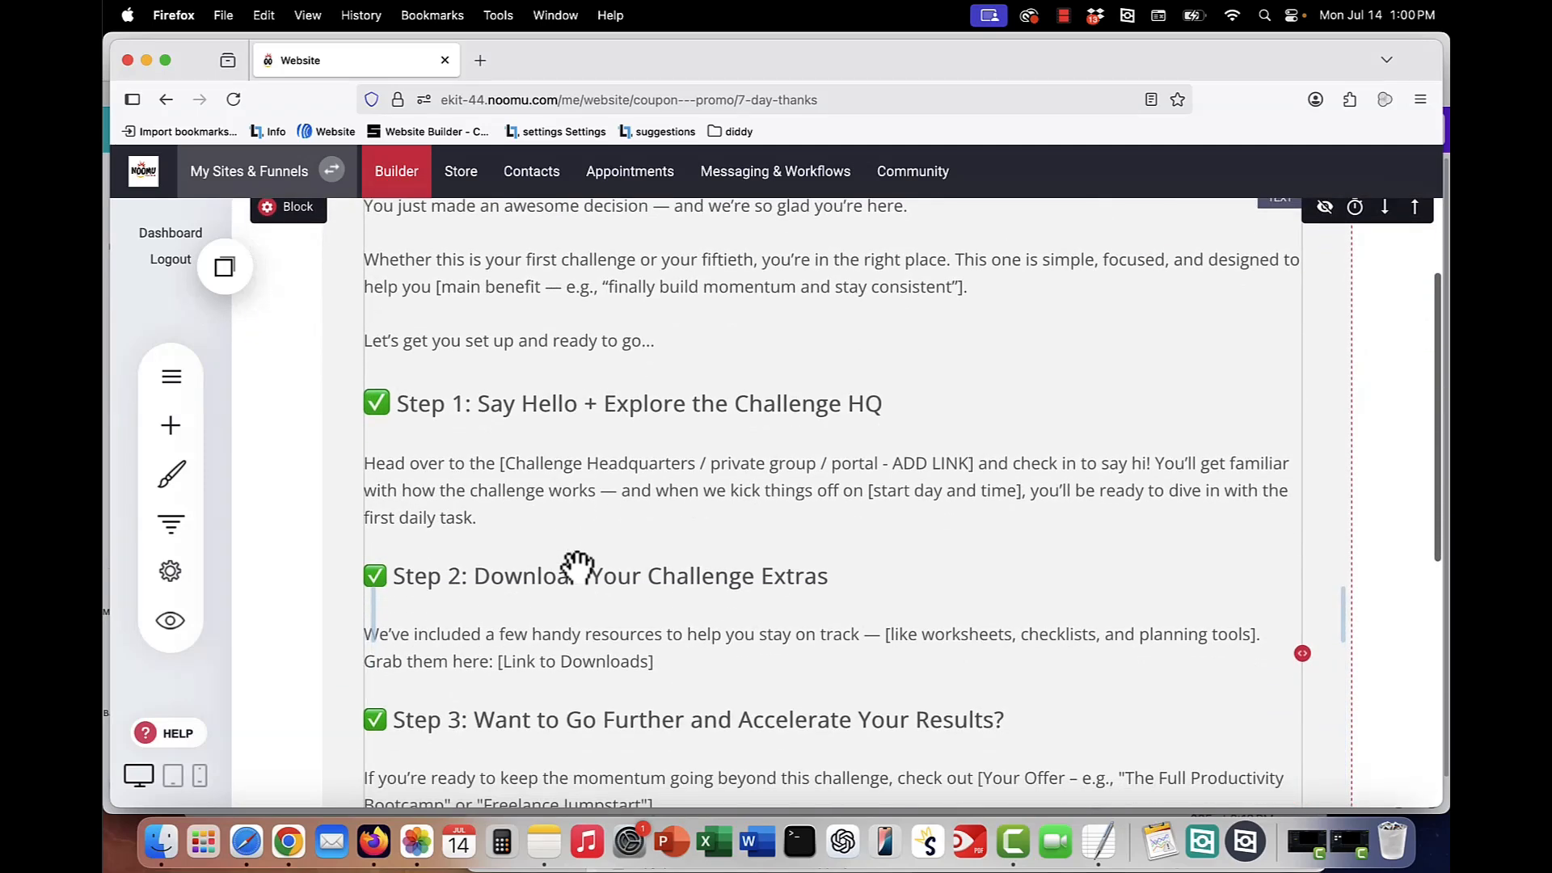
{"action": "scroll", "coordinate": [577, 566], "scroll_direction": "down", "scroll_amount": 1}
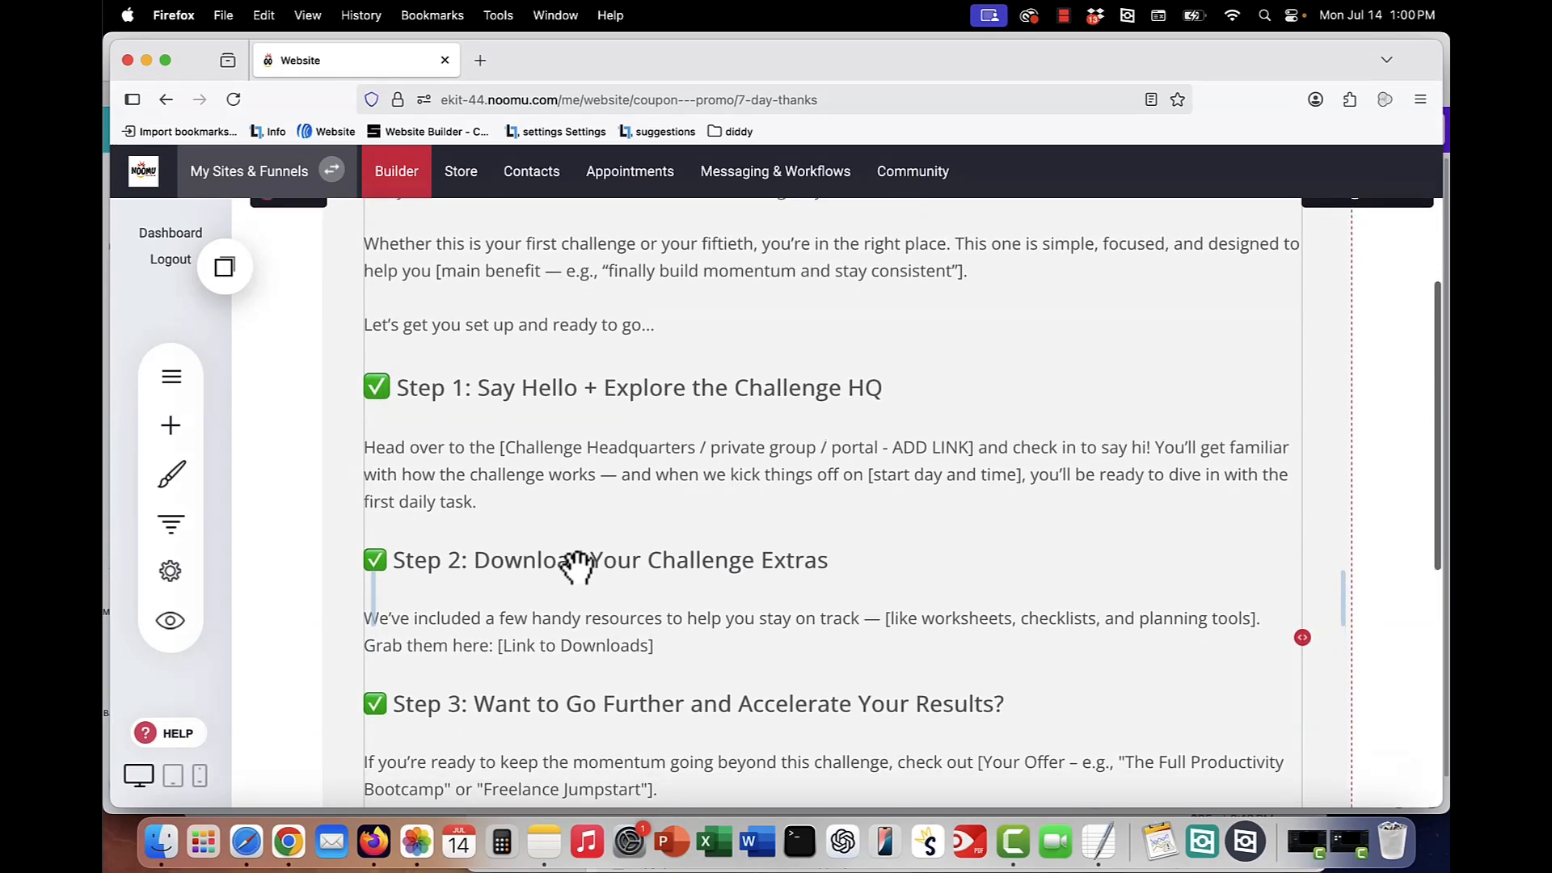